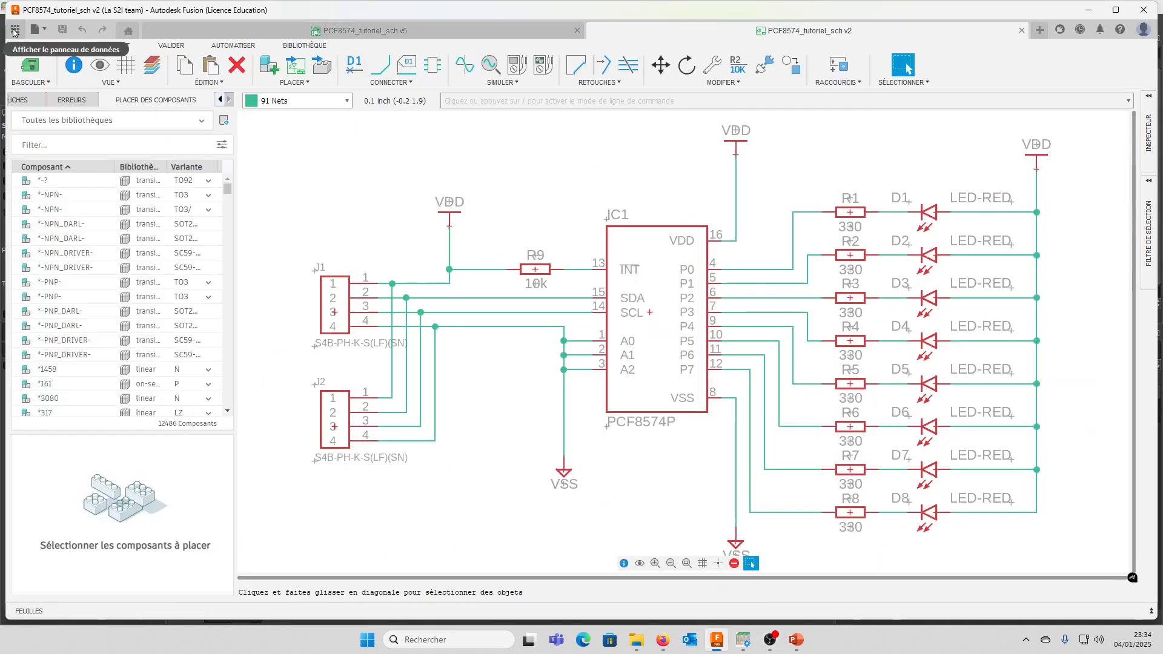
Check the project's files in the data panel, close it and switch from the schematic to its linked PCB document
click(13, 31)
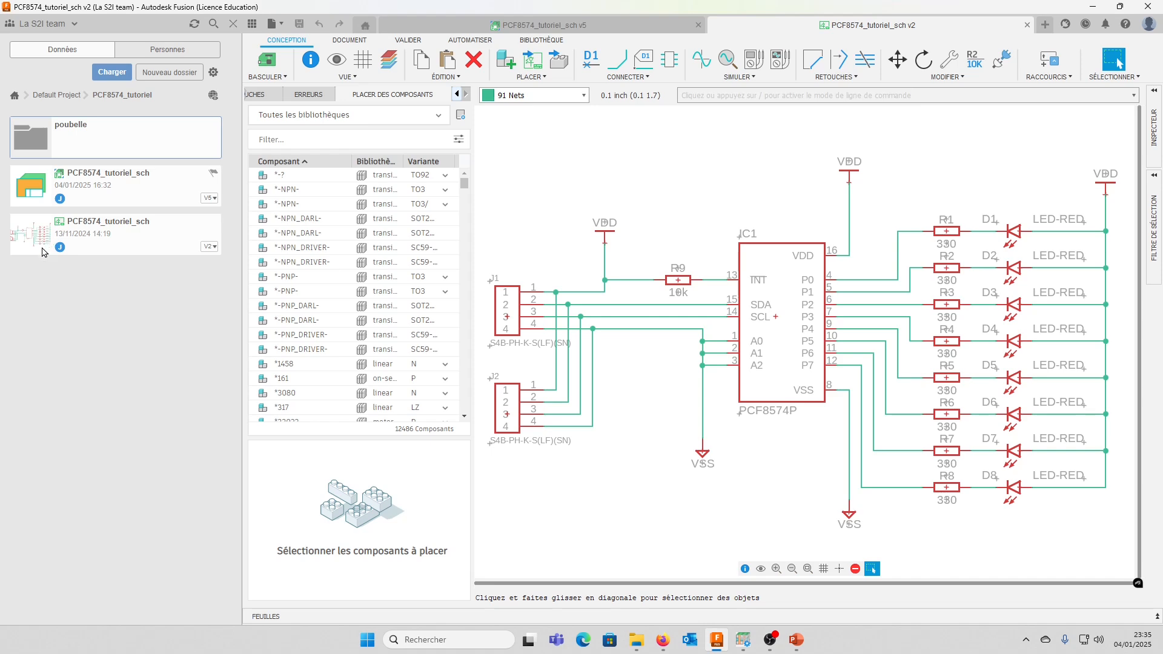
click(234, 27)
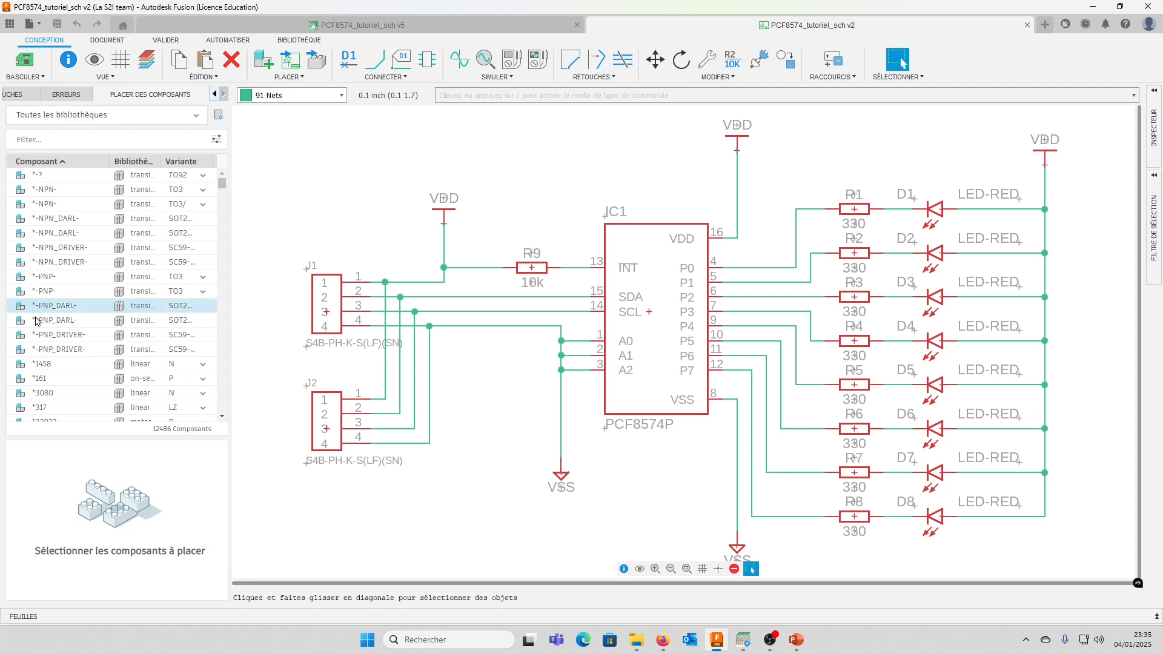
click(26, 61)
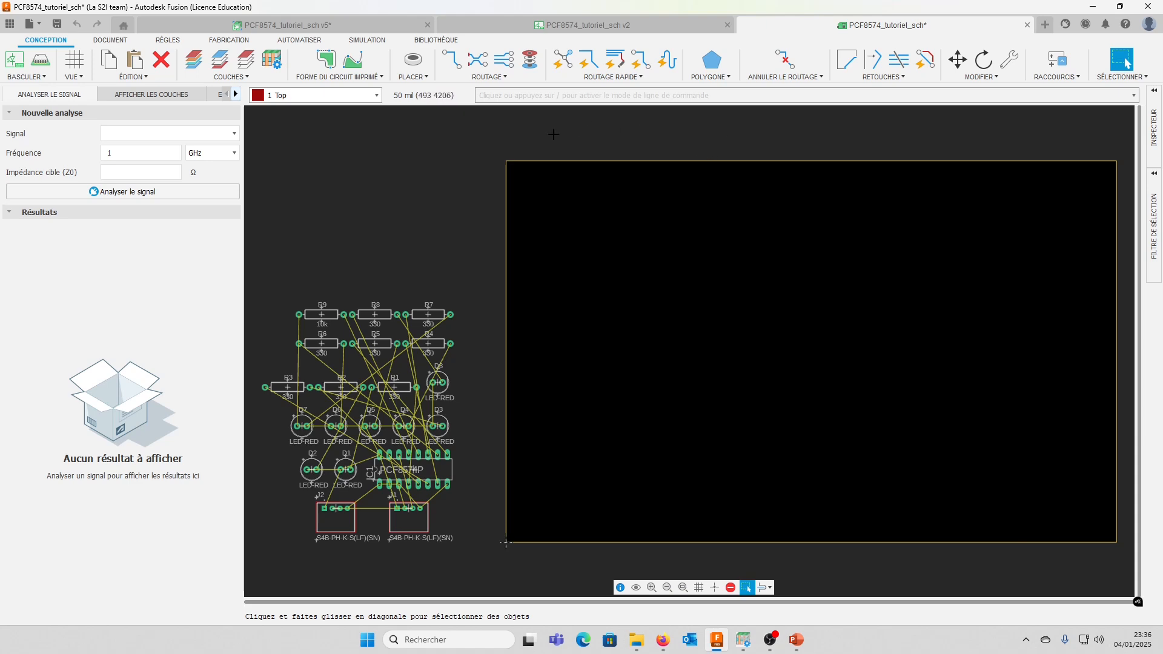
Try moving the board outline's left edge inward, and undo the move
click(956, 59)
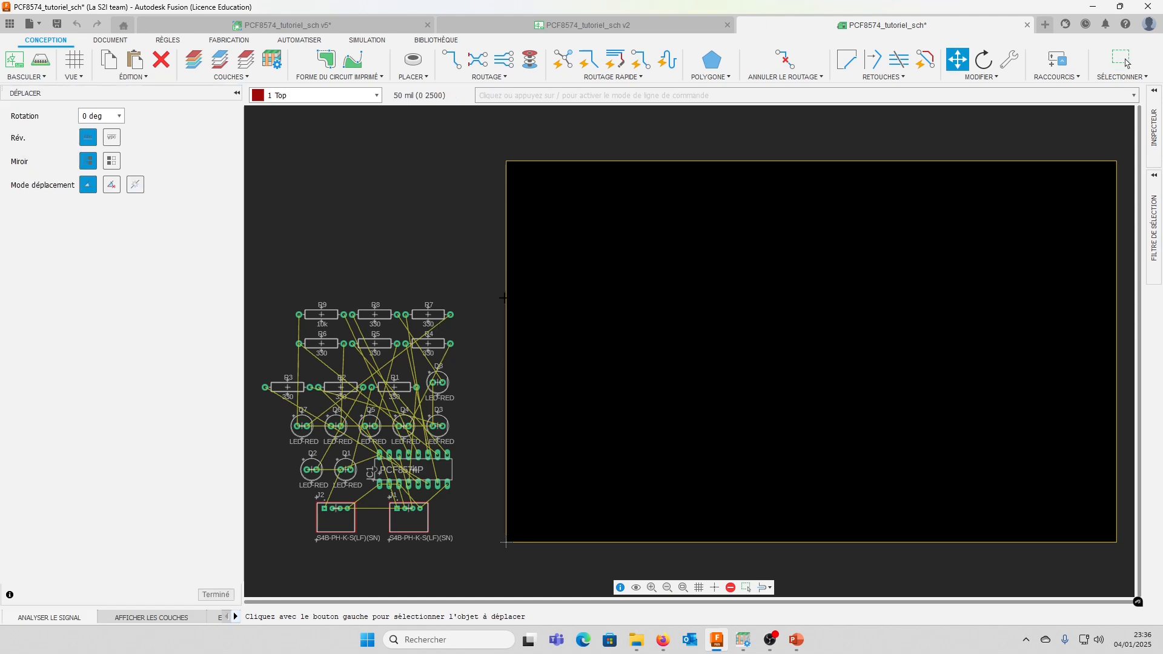
click(507, 295)
click(647, 295)
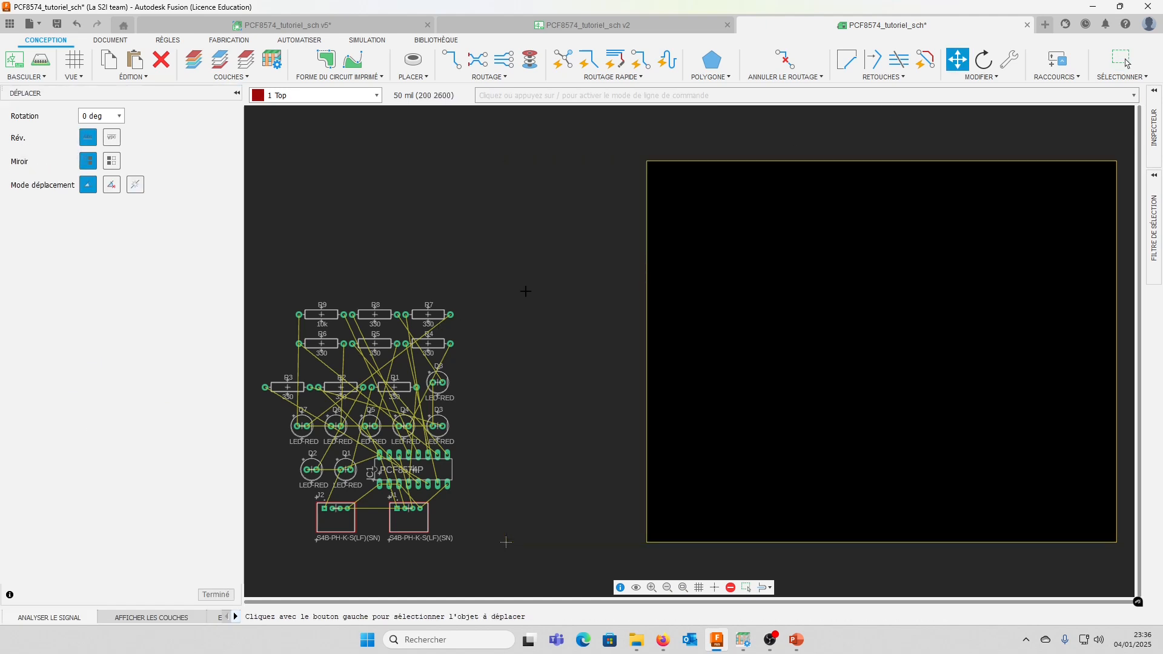
key(ctrl+z)
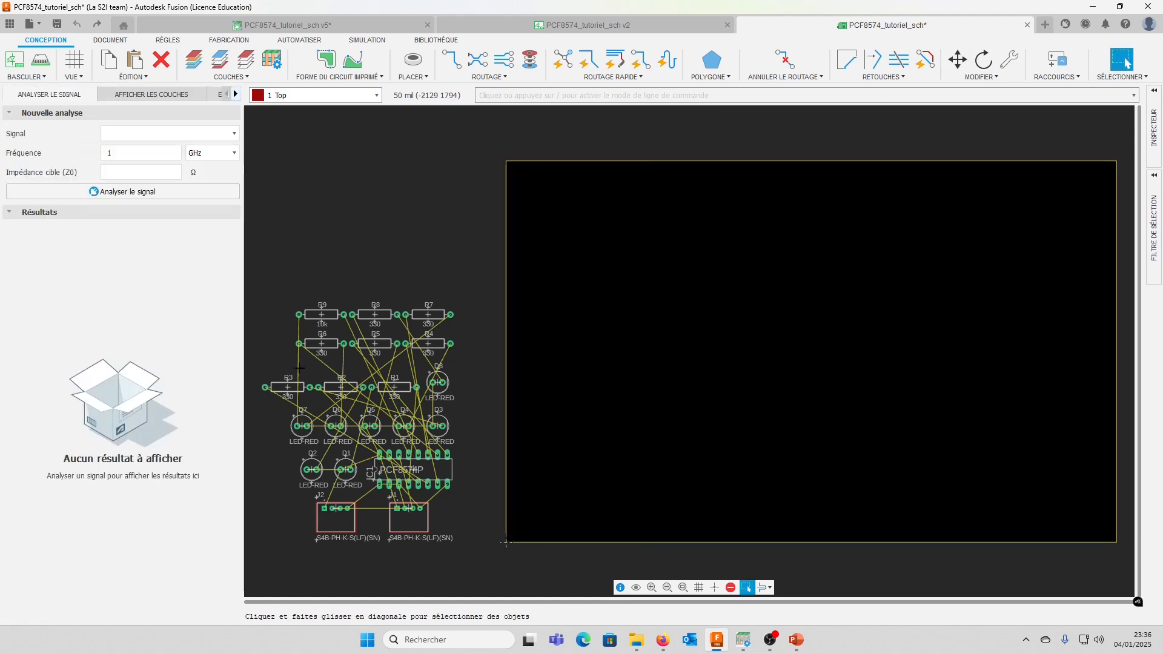
scroll(363, 411, down, 2)
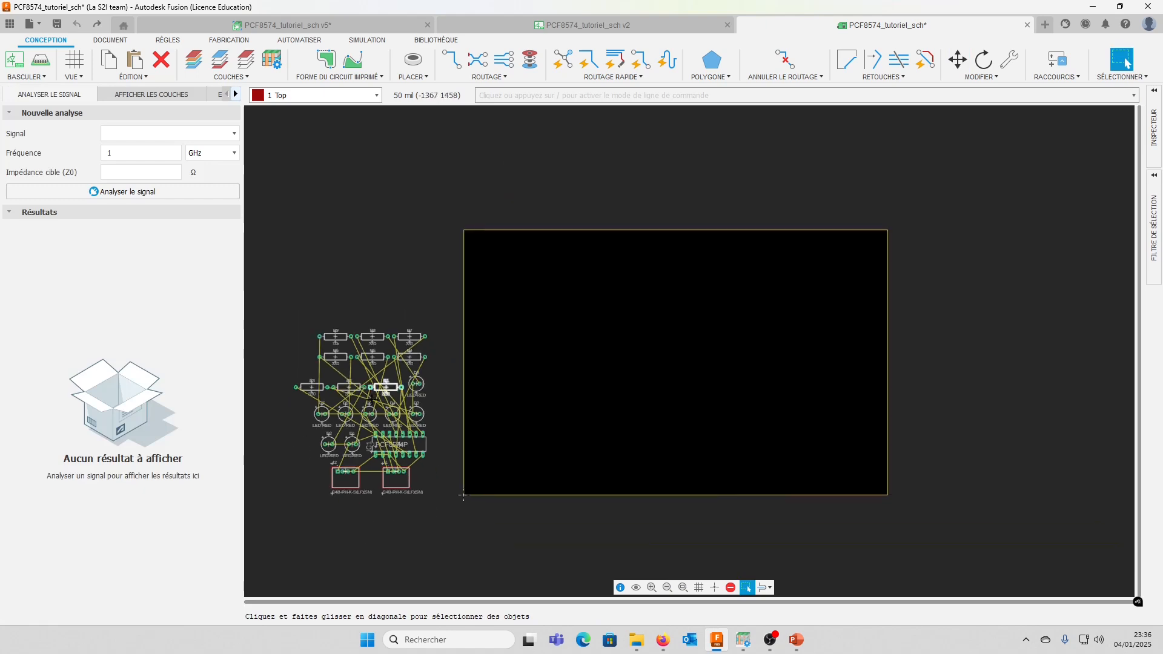
scroll(374, 407, up, 3)
scroll(373, 407, up, 5)
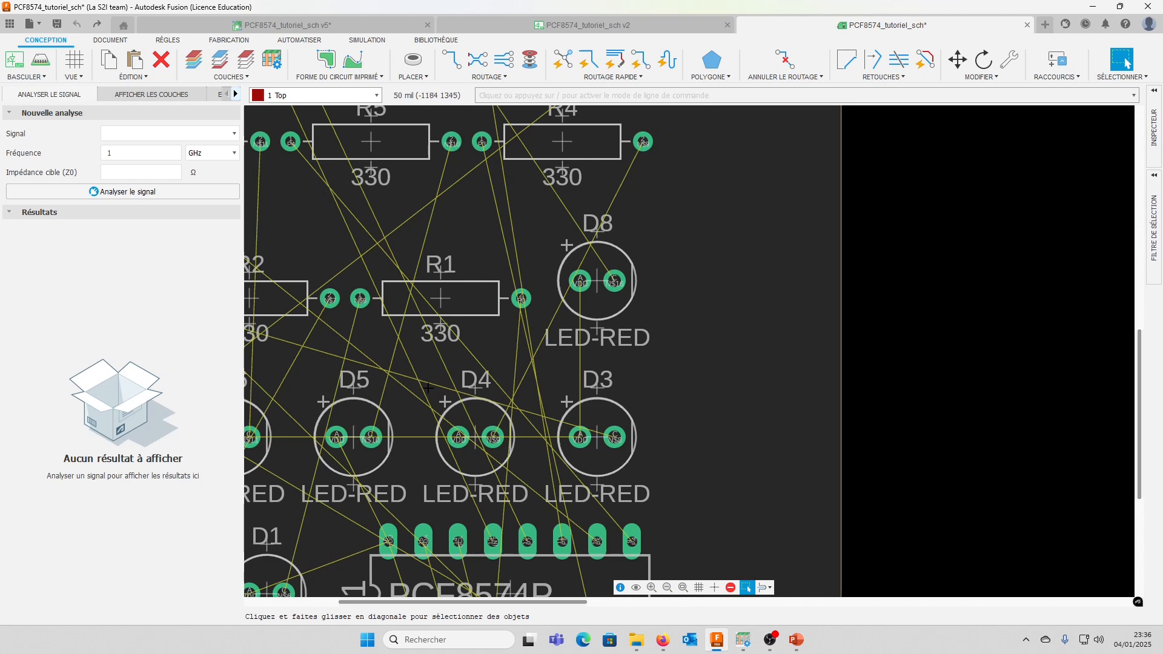
scroll(431, 403, down, 4)
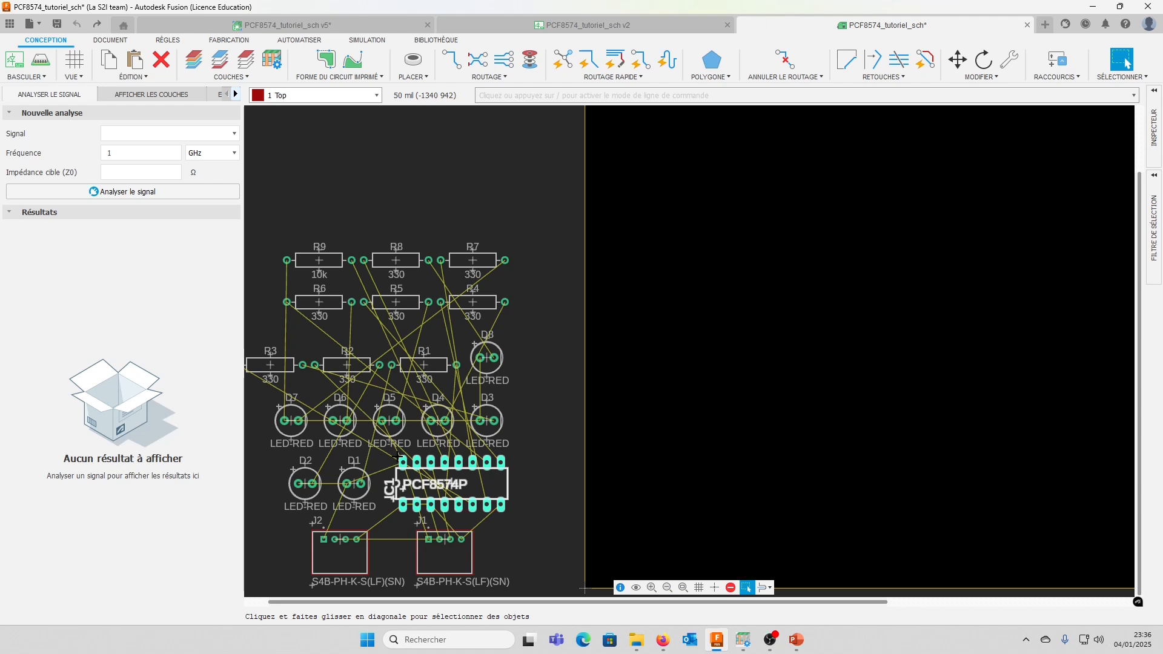
scroll(423, 458, up, 2)
scroll(499, 467, down, 4)
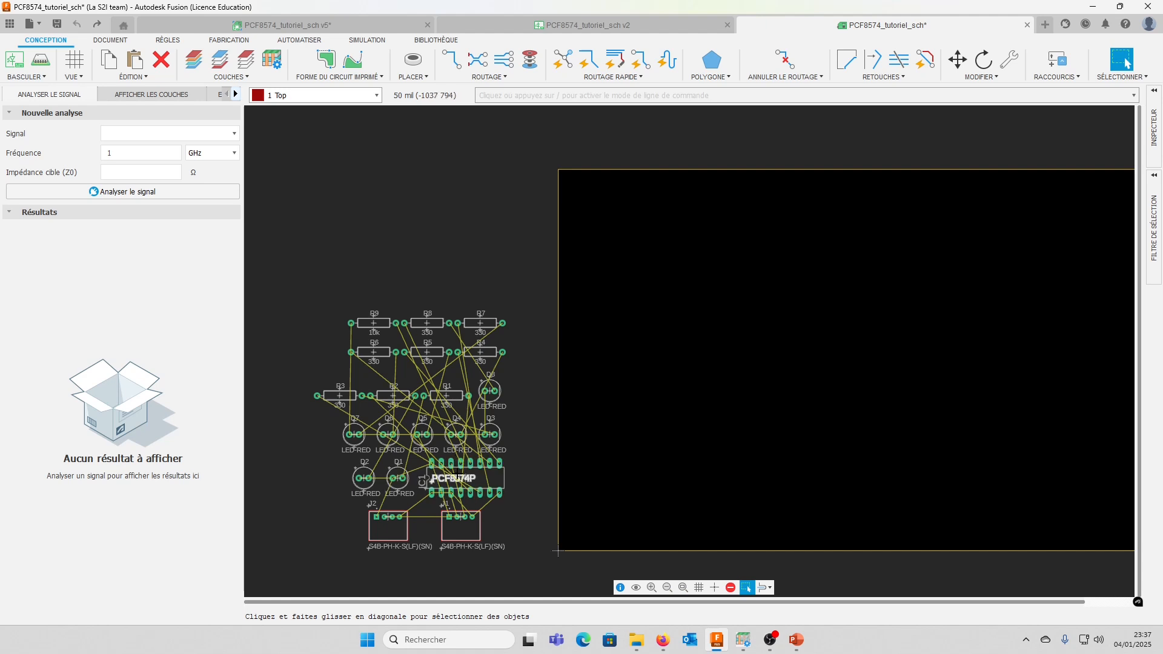
Move the PCF8574P chip IC1 from the component cluster onto the middle of the board
click(986, 77)
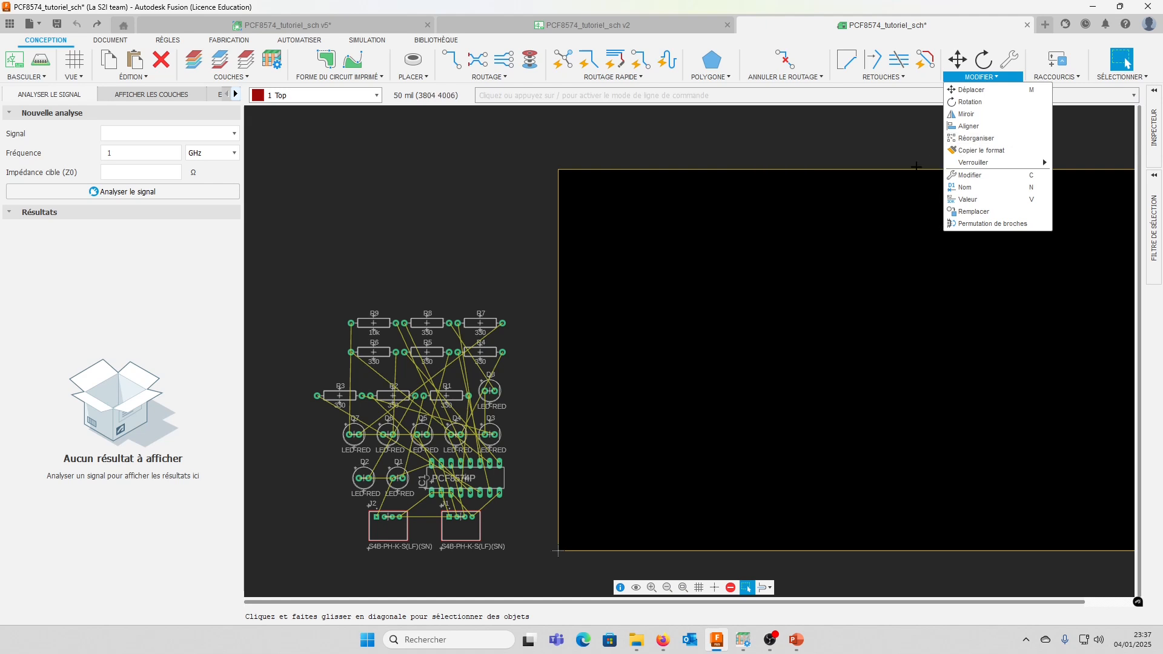
click(971, 90)
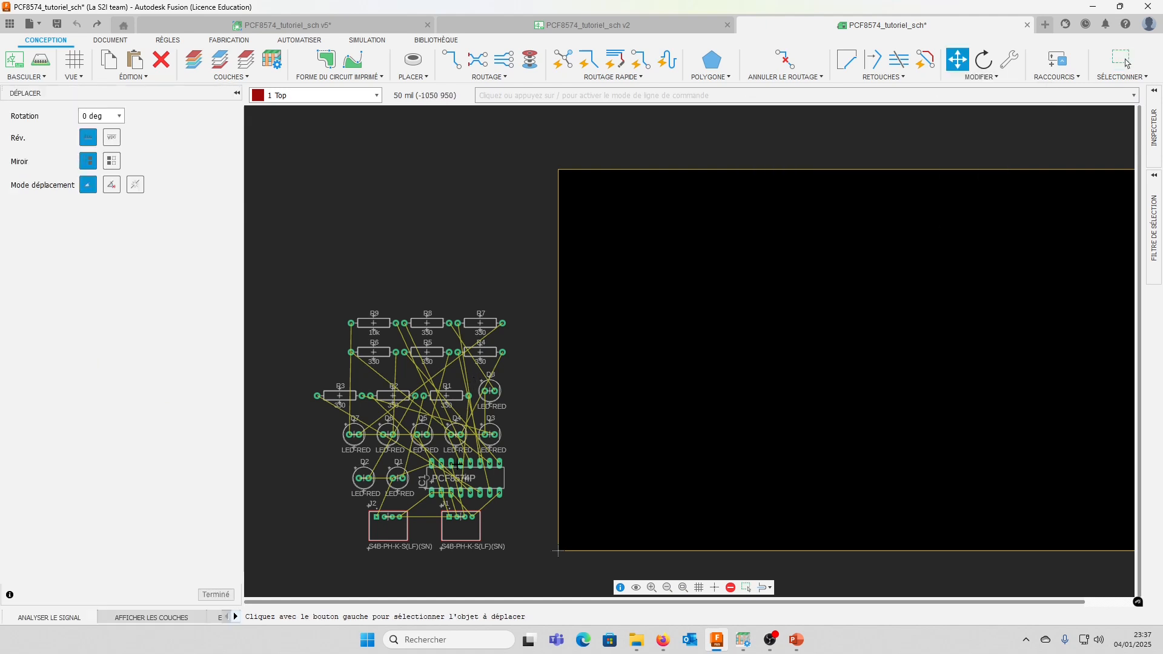
click(504, 475)
click(892, 349)
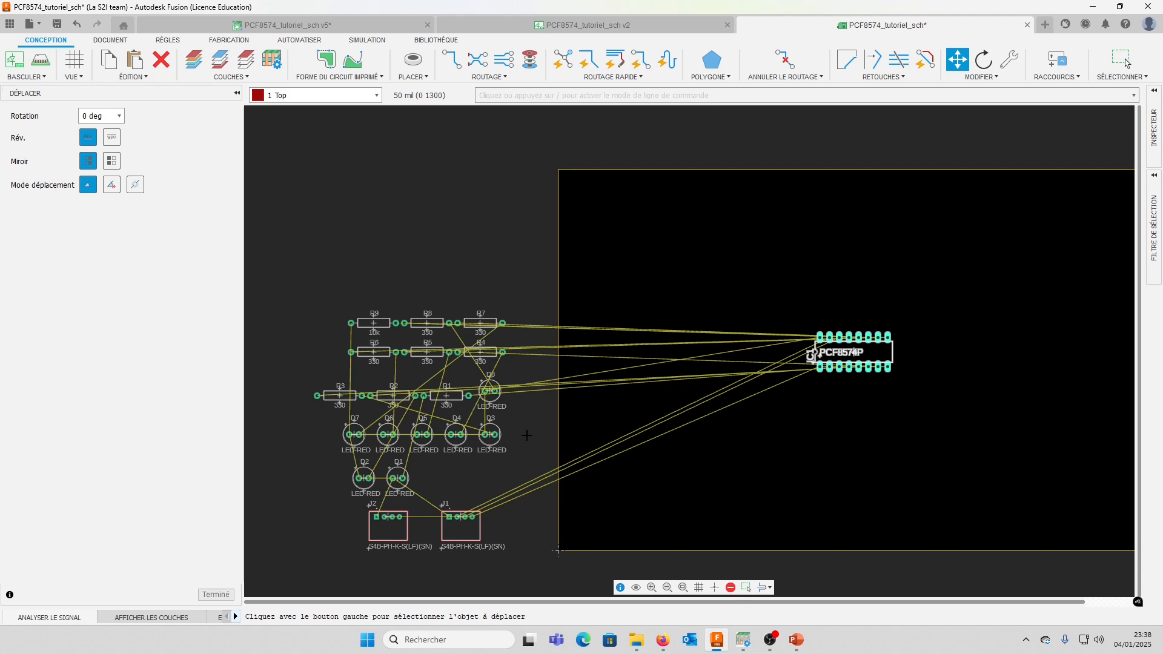
Move connectors J1 and J2 onto the lower part of the board, J1 right and J2 left of IC1
click(460, 525)
click(964, 493)
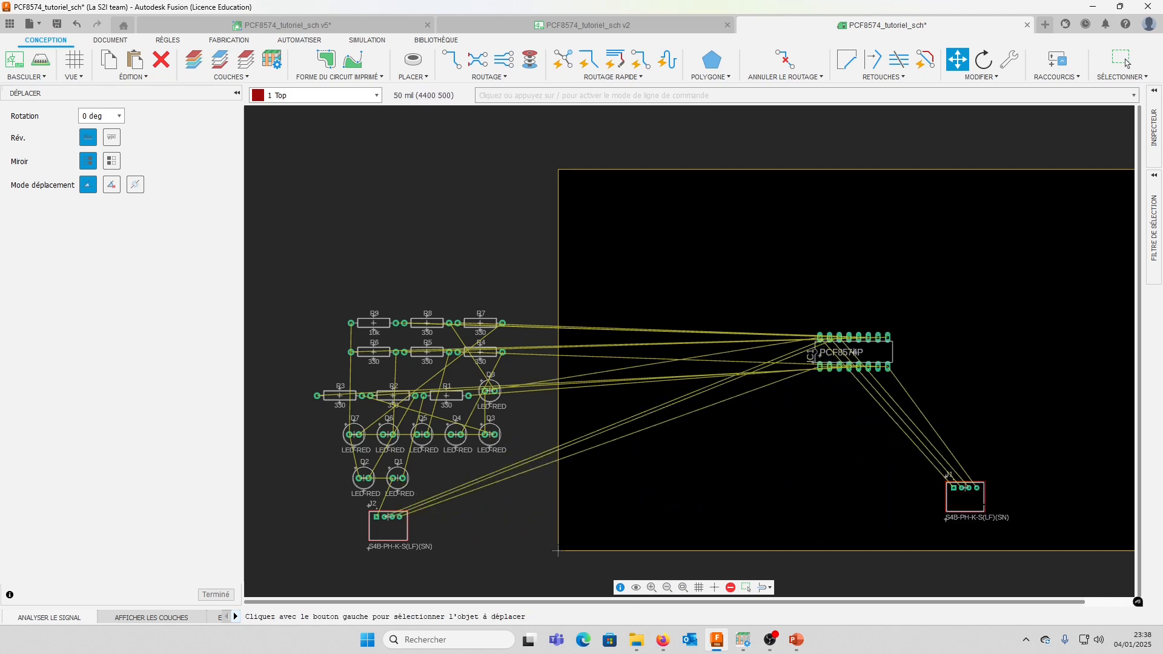
click(396, 520)
click(752, 501)
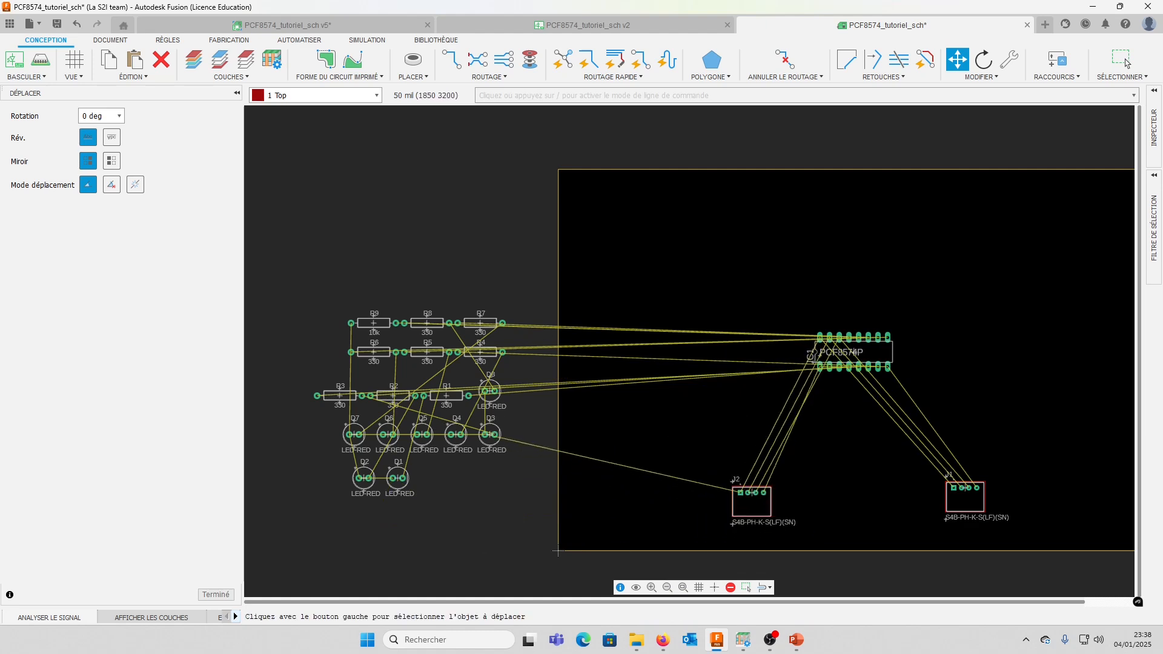
Move resistor R7 onto the board, rotate it vertical and place it directly above its pin on IC1
middle_drag(814, 380, 740, 367)
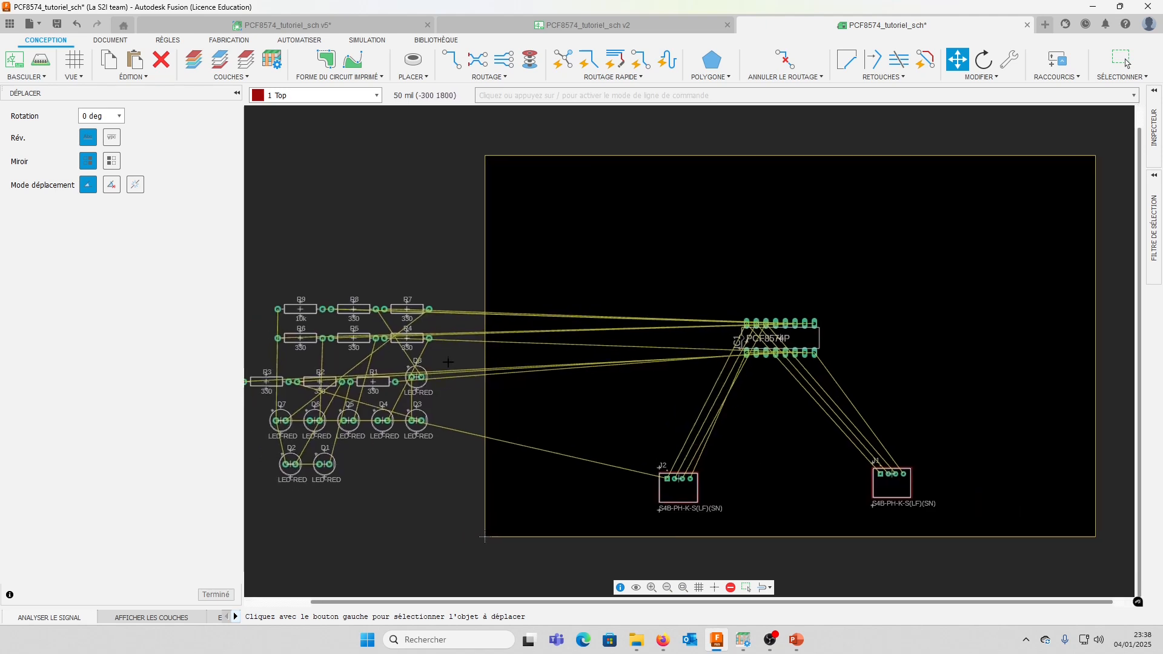
click(407, 309)
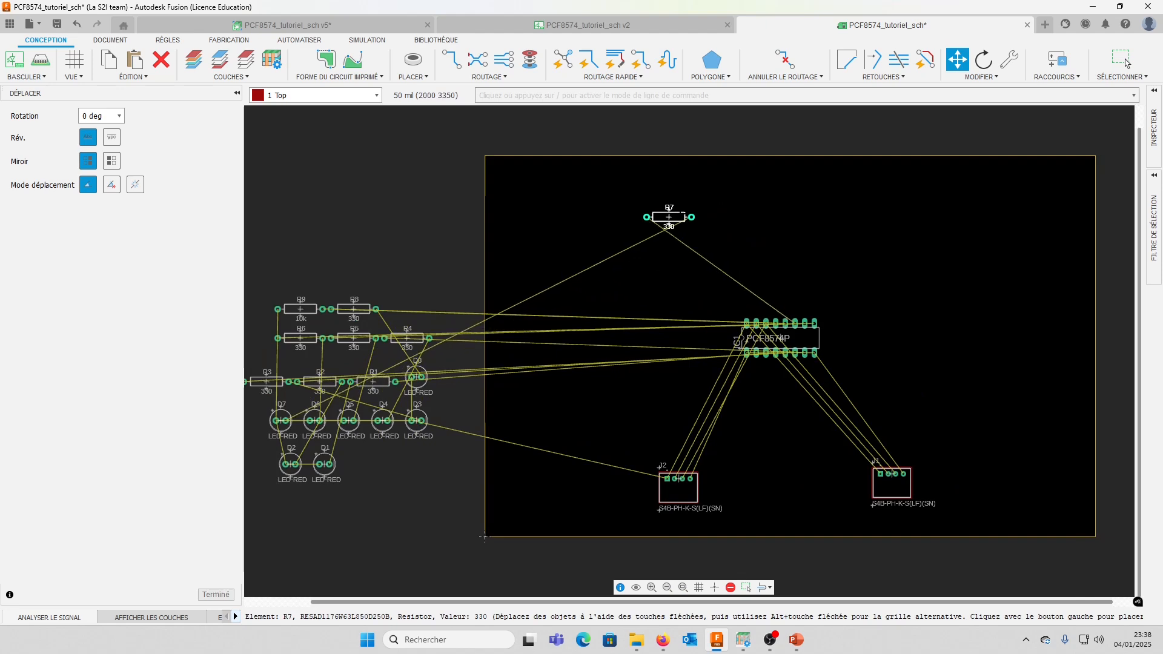
right_click(630, 212)
right_click(631, 212)
right_click(630, 212)
right_click(630, 212)
right_click(630, 212)
right_click(631, 212)
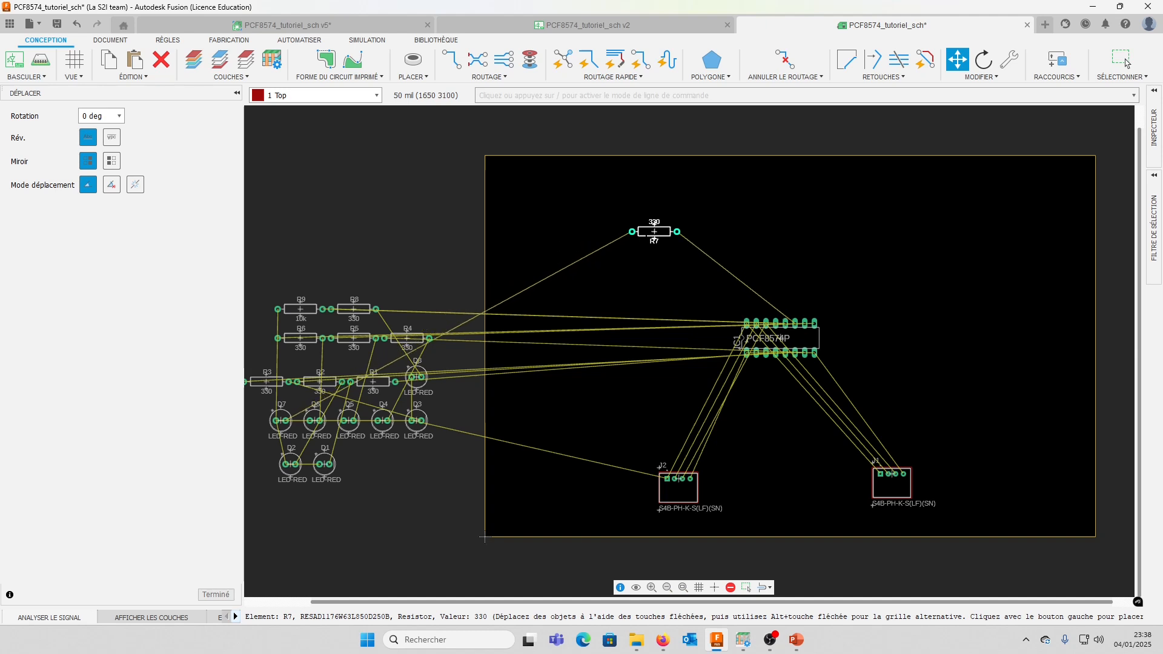
middle_drag(633, 229, 654, 234)
middle_click(648, 231)
right_click(811, 254)
click(816, 265)
Move resistor R8 onto the board, rotated vertical, and place it level with R7 on its left side
click(375, 314)
right_click(704, 256)
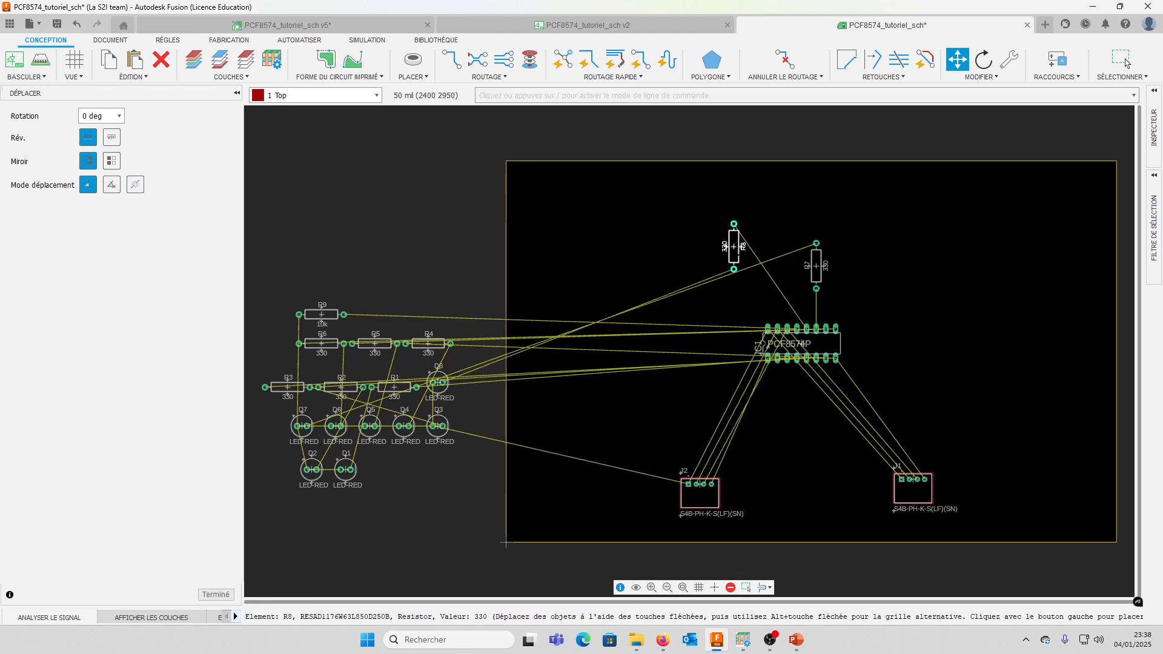
click(792, 265)
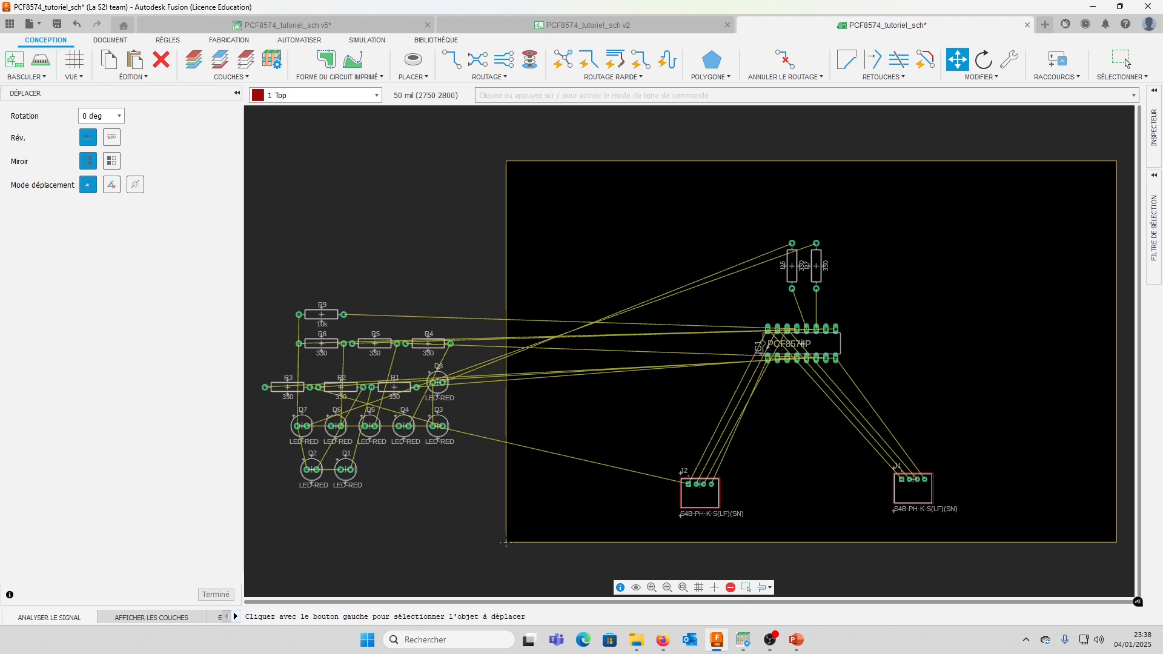
Place LED D7 above R7, rotated so its cathode pad lines up with the resistor's upper pad
click(306, 416)
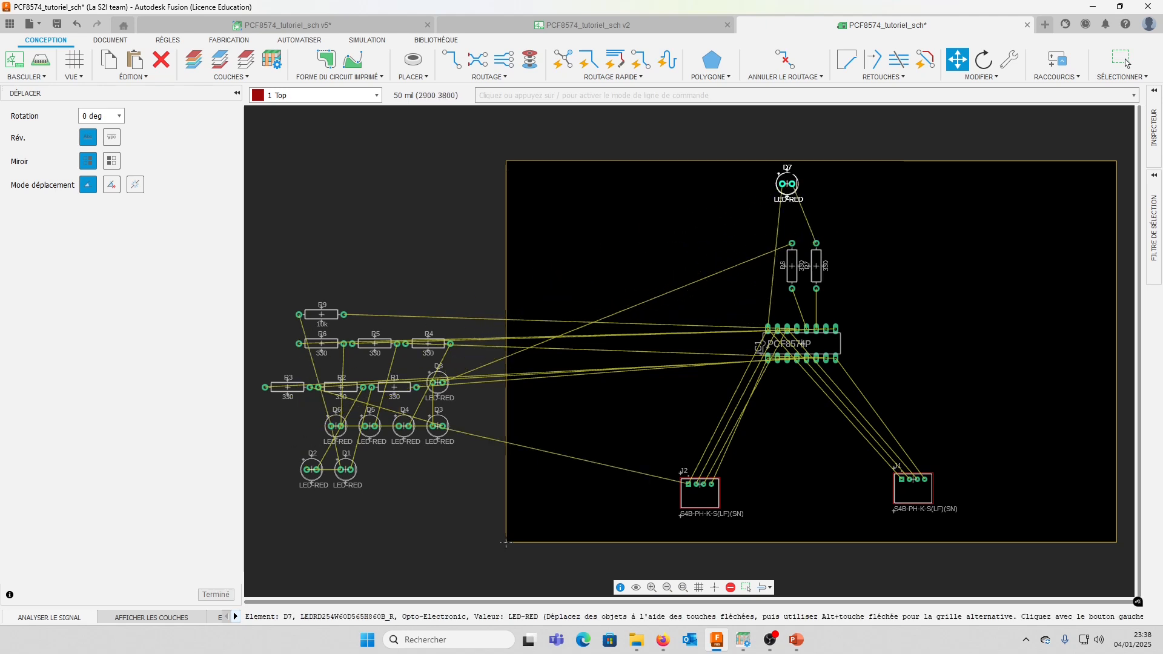
scroll(781, 199, up, 5)
right_click(761, 208)
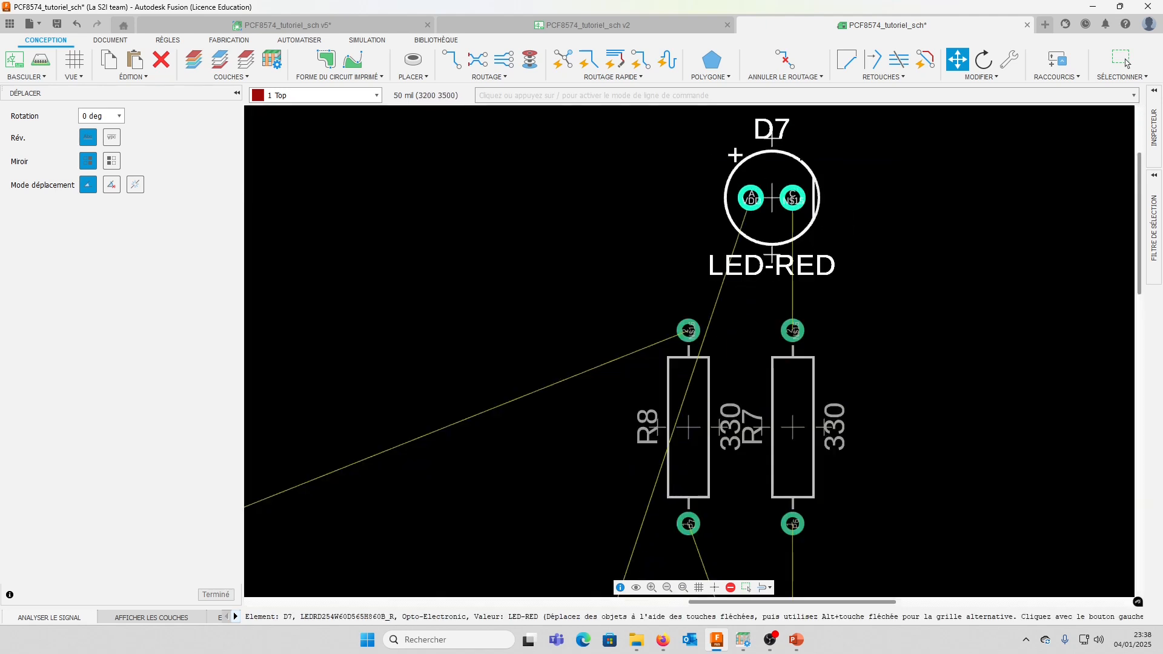
right_click(782, 188)
right_click(783, 188)
right_click(782, 188)
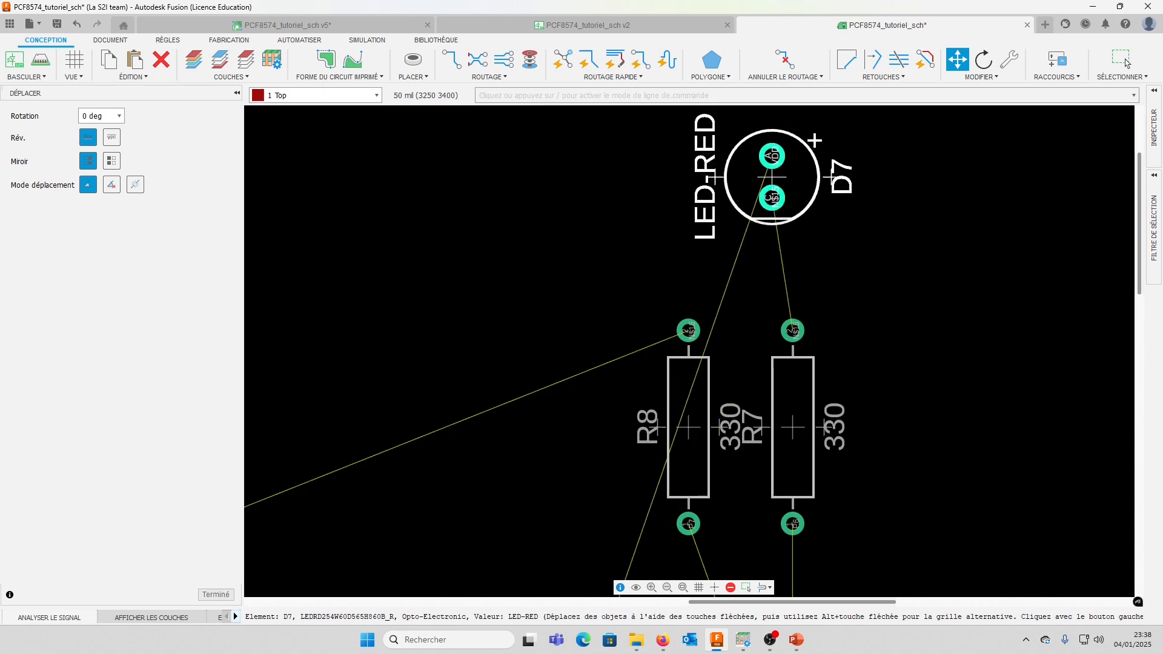
click(793, 201)
scroll(672, 407, down, 3)
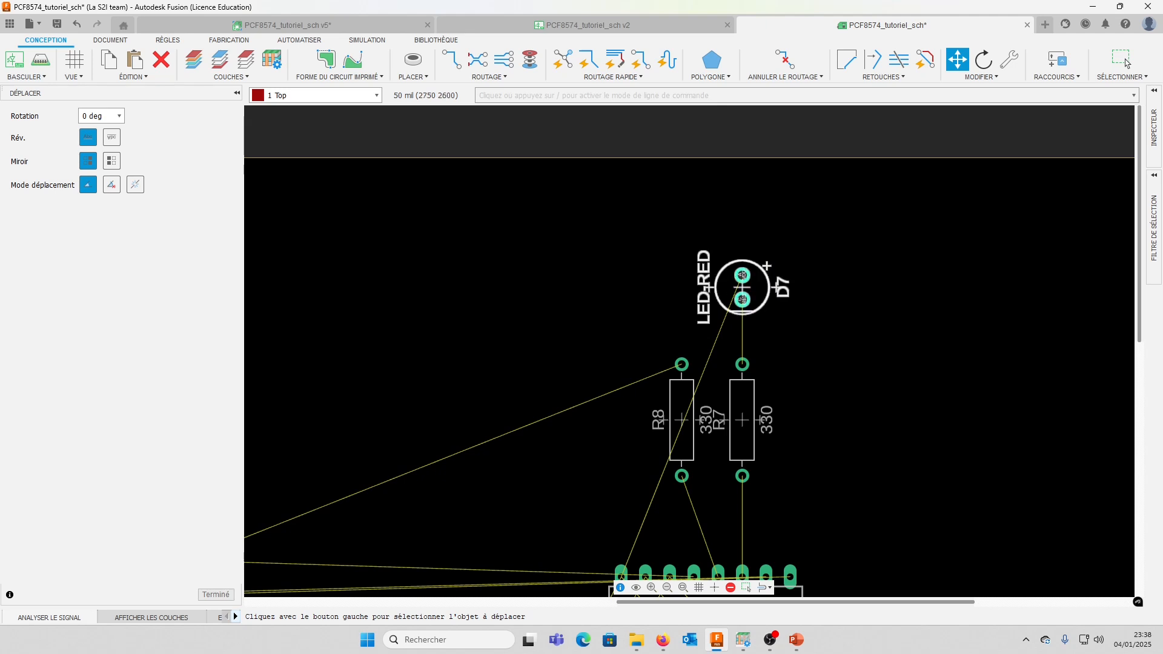
scroll(617, 572, down, 5)
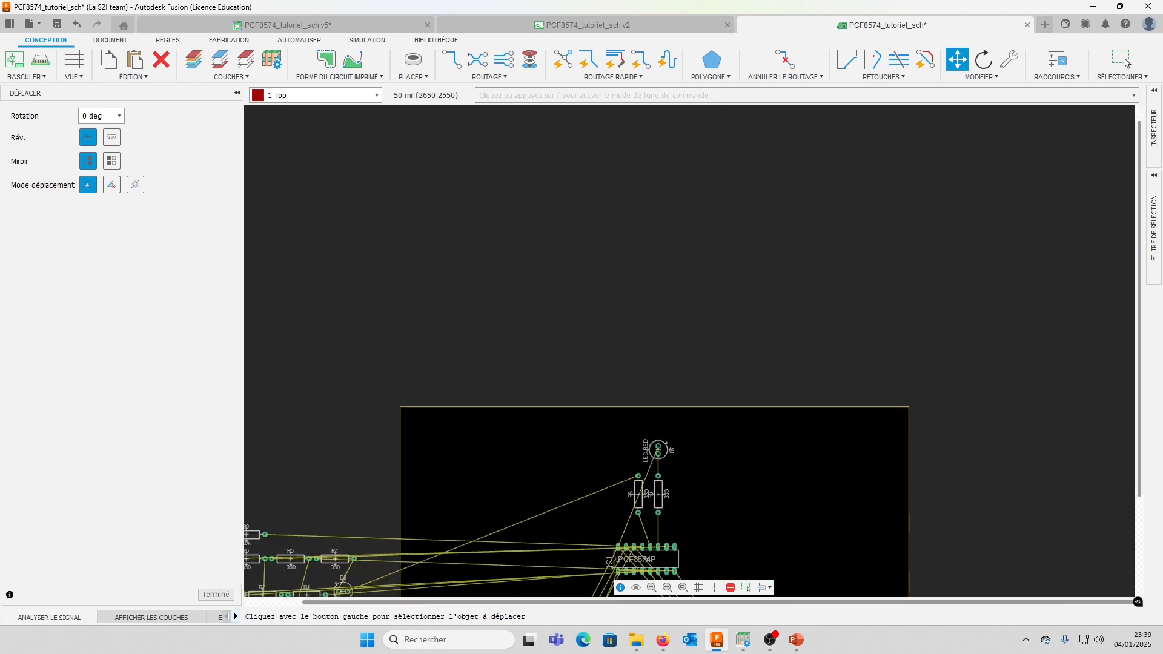
Move resistor R1 and LED D1 onto the upper part of the board, rotated vertical, with D1 above R1
middle_drag(613, 528, 679, 321)
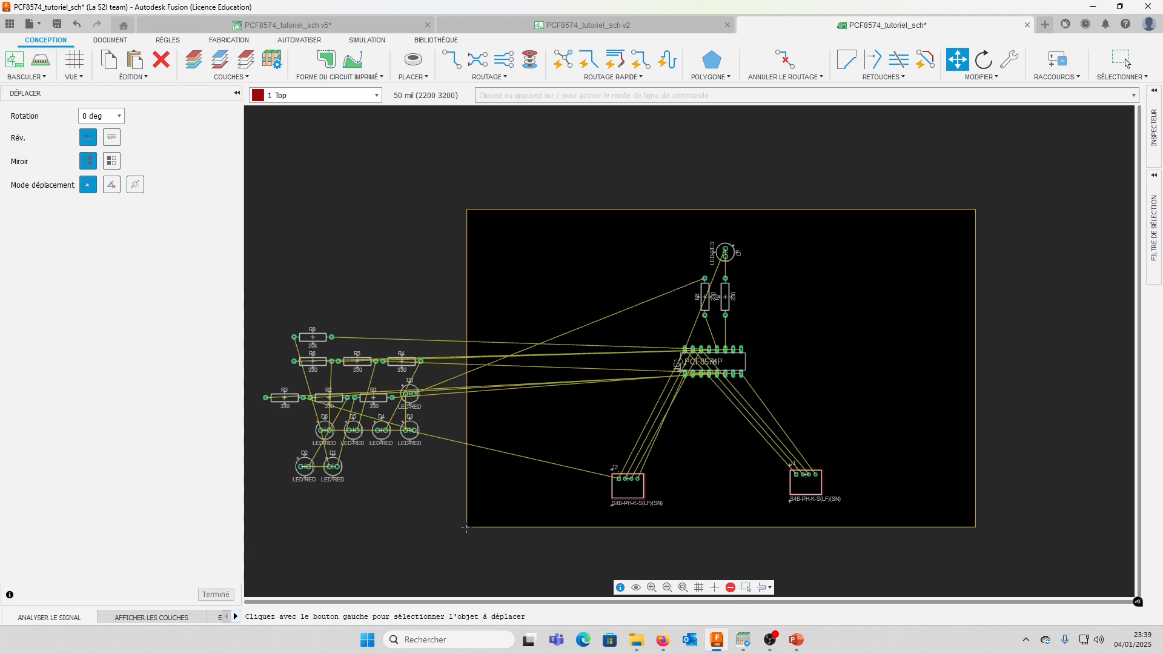
click(410, 394)
click(957, 59)
click(373, 397)
click(620, 260)
click(332, 467)
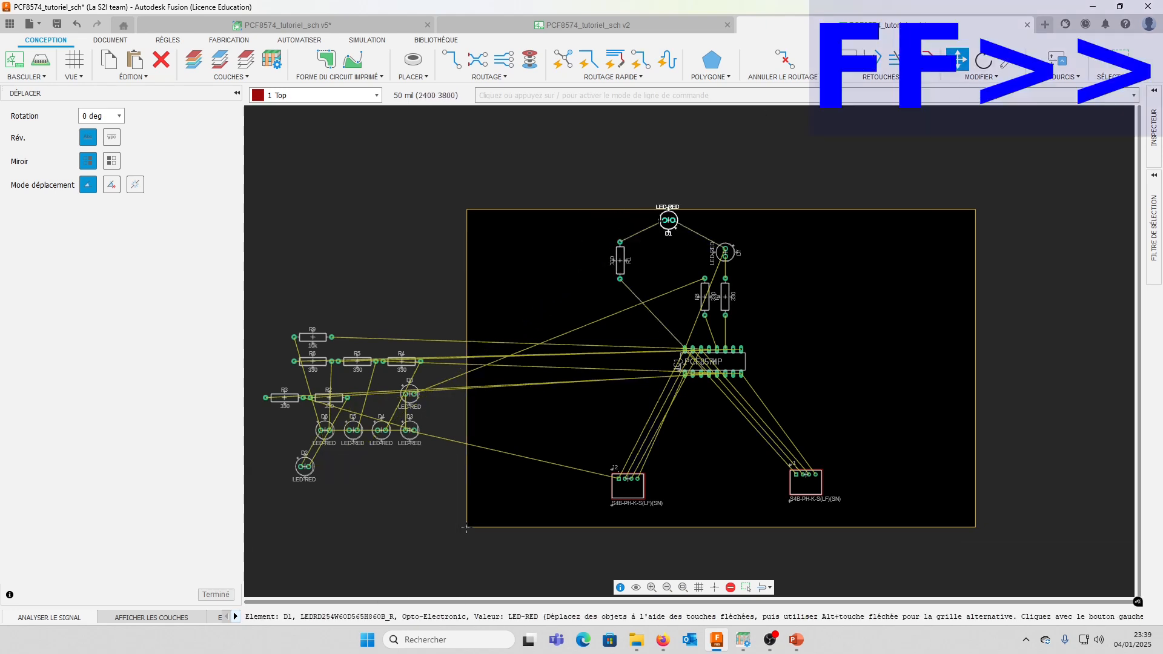
click(619, 224)
Reposition R1 and place R2, R3 and R4 vertically beside it in a row extending toward R8
click(620, 260)
click(583, 297)
click(329, 398)
click(615, 297)
click(284, 398)
click(644, 297)
click(401, 362)
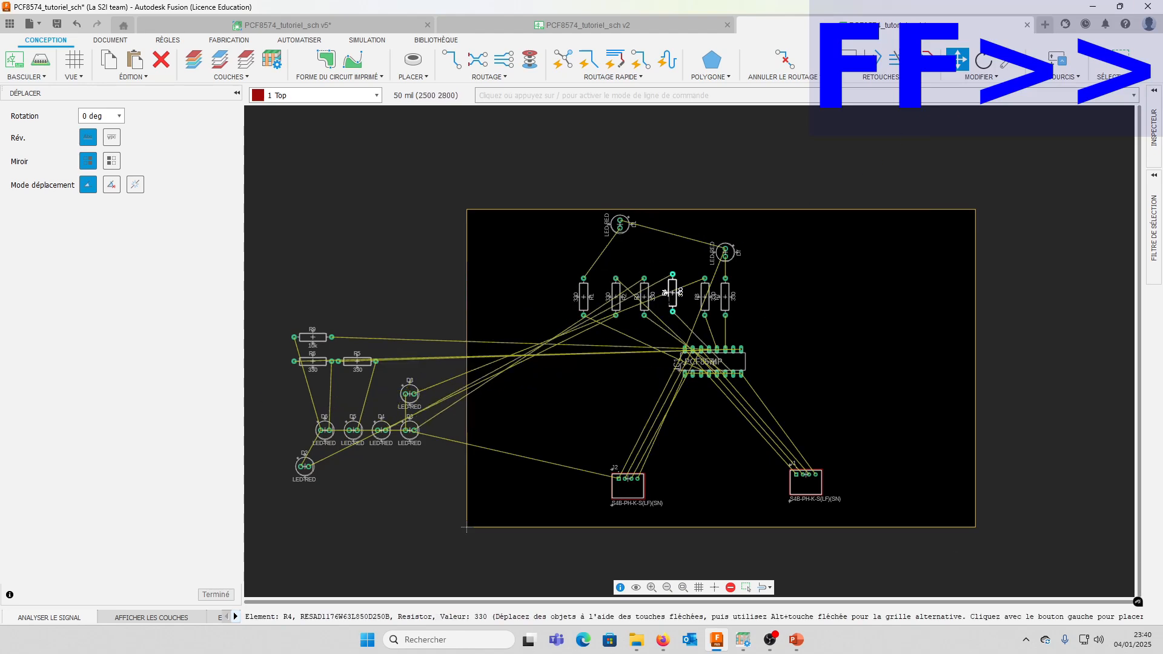
click(672, 297)
Shift R7 and R8 to the right and place R5 and R6 vertically in the gap after R4
click(724, 297)
click(777, 293)
click(704, 297)
click(752, 292)
click(357, 362)
click(696, 297)
click(313, 361)
click(720, 297)
Arrange resistors R1 to R8 in numerical order in an evenly spaced row above IC1
scroll(695, 322, up, 5)
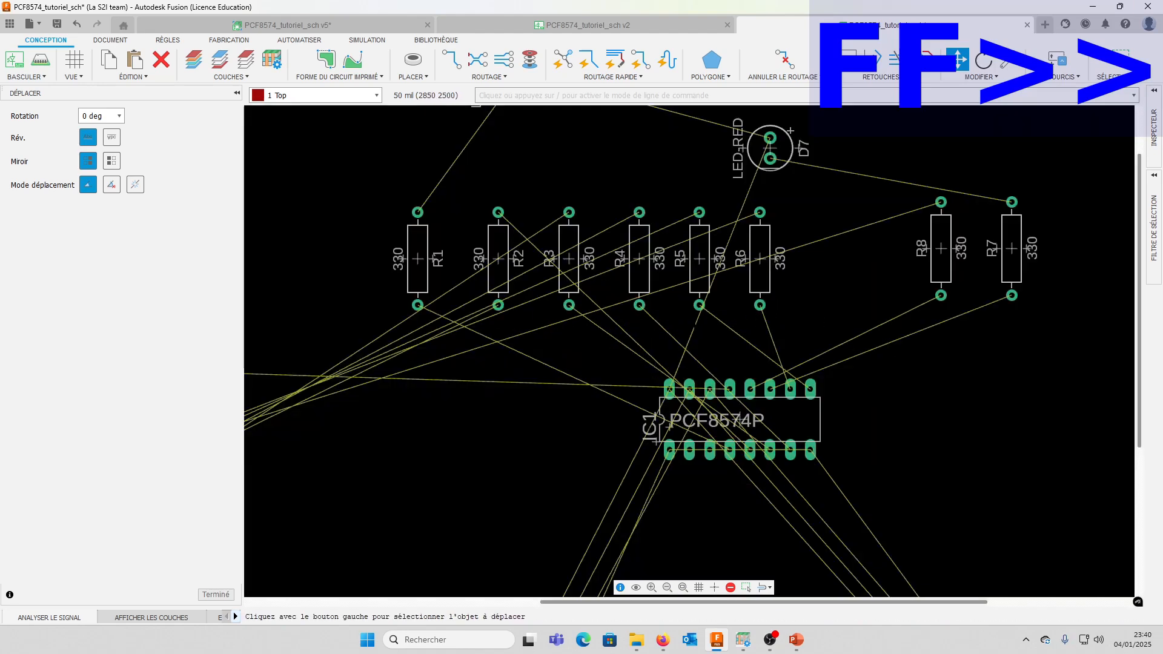
click(850, 270)
click(464, 271)
click(497, 270)
middle_drag(494, 281, 446, 368)
Move LED D1 directly above R1 and LED D7 directly above R7
click(487, 216)
click(446, 284)
click(706, 275)
click(747, 292)
click(413, 77)
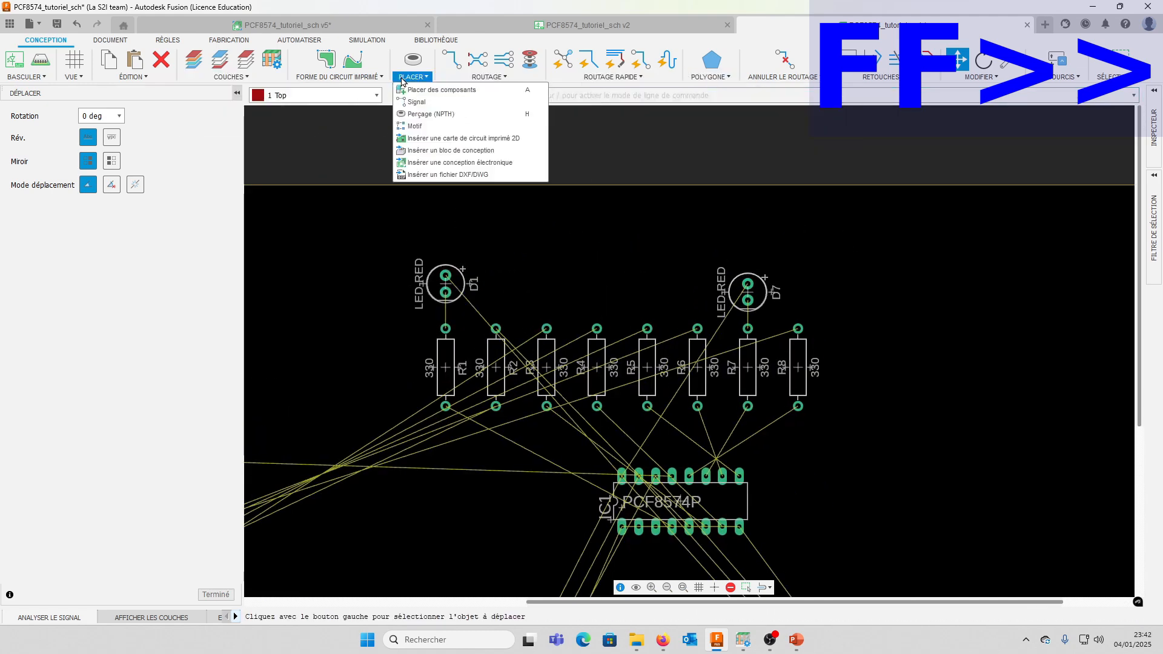
click(297, 40)
click(981, 77)
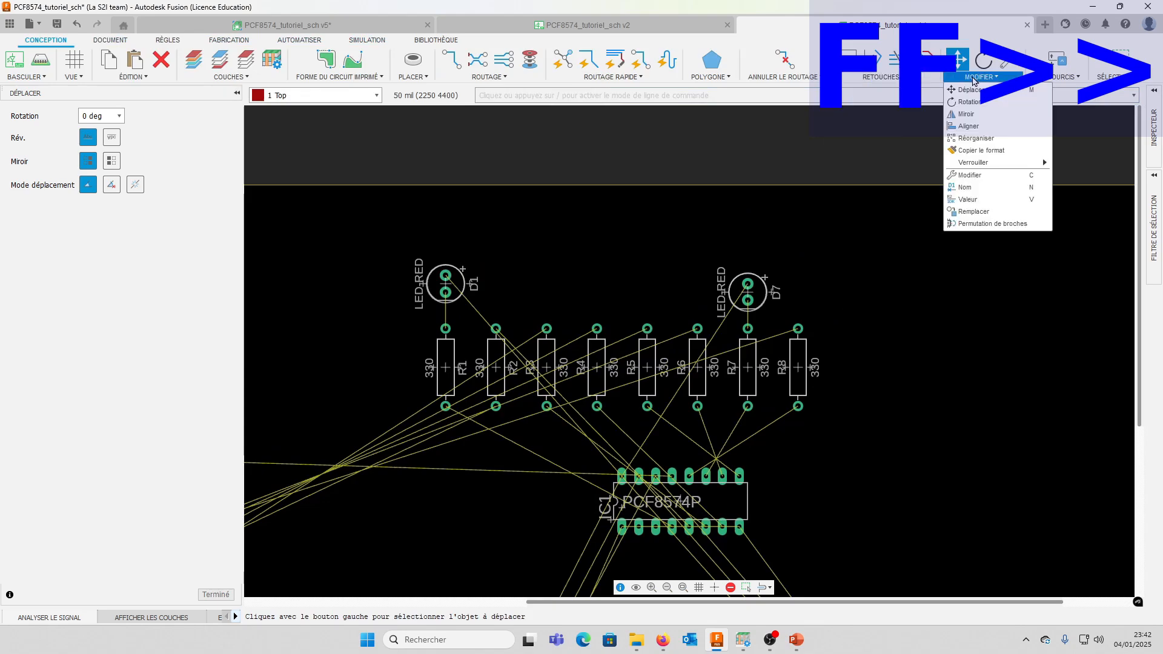
Move the remaining red LEDs onto the board, rotated vertical, above the row of resistors
scroll(969, 182, down, 3)
click(387, 359)
right_click(742, 221)
click(742, 222)
click(977, 230)
click(1035, 213)
scroll(1029, 218, down, 2)
click(312, 519)
click(932, 152)
click(492, 452)
click(988, 151)
click(444, 452)
click(1043, 152)
click(394, 452)
Line up LEDs D1 to D8 in one evenly spaced row, each directly above its matching resistor R1 to R8
click(751, 314)
right_click(713, 304)
click(713, 304)
click(419, 304)
click(525, 241)
click(475, 304)
click(419, 304)
click(405, 374)
click(586, 304)
click(531, 304)
click(587, 304)
click(643, 304)
click(754, 304)
click(754, 367)
click(698, 367)
Center IC1 below the resistor row and reposition connector J2 beneath the chip
scroll(529, 307, down, 4)
click(544, 394)
click(571, 414)
scroll(531, 467, up, 5)
click(386, 539)
click(472, 525)
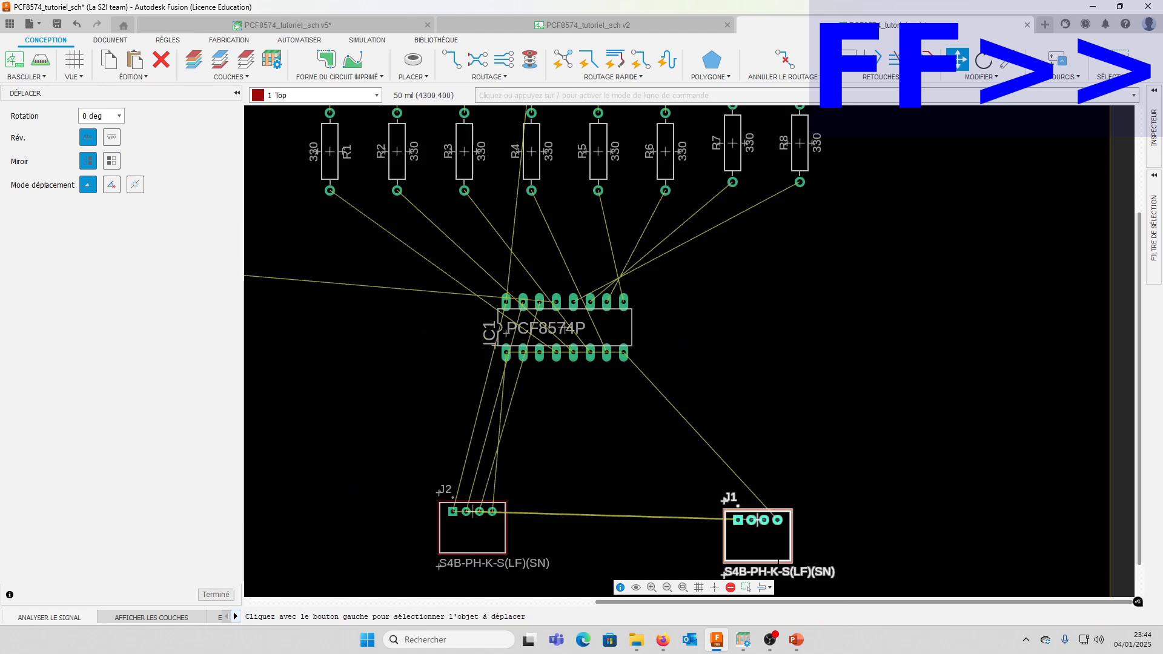
Rotate connectors J1 and J2 vertical and place J1 in the board's lower-right corner and J2 in its lower-left corner
click(478, 440)
click(466, 488)
click(708, 466)
right_click(795, 482)
click(913, 482)
click(466, 477)
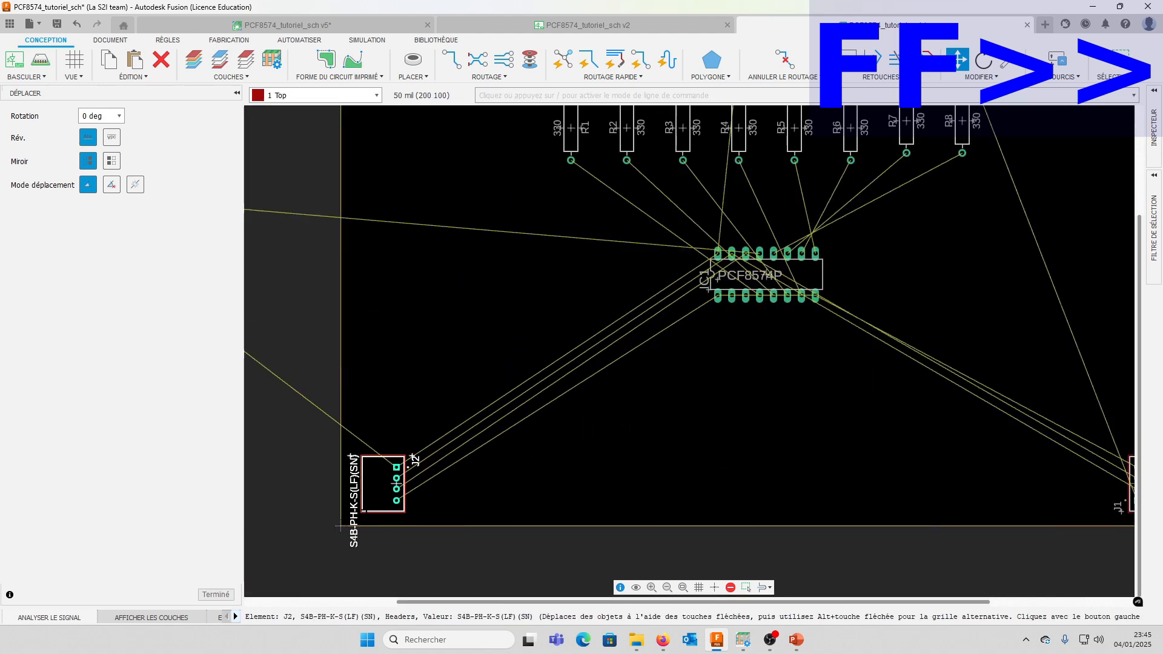
click(394, 482)
Move the 10k resistor R9 onto the board, rotate it vertical and place it left of IC1
scroll(330, 564, down, 6)
click(269, 451)
right_click(394, 467)
click(402, 467)
scroll(467, 484, up, 7)
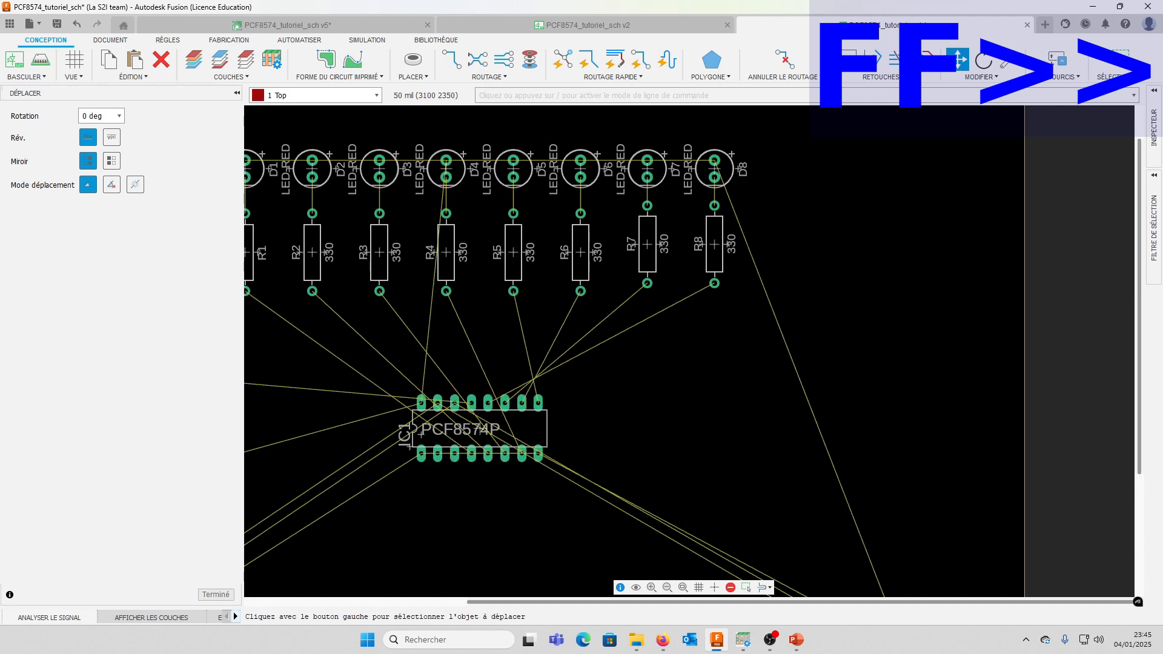
scroll(854, 218, down, 3)
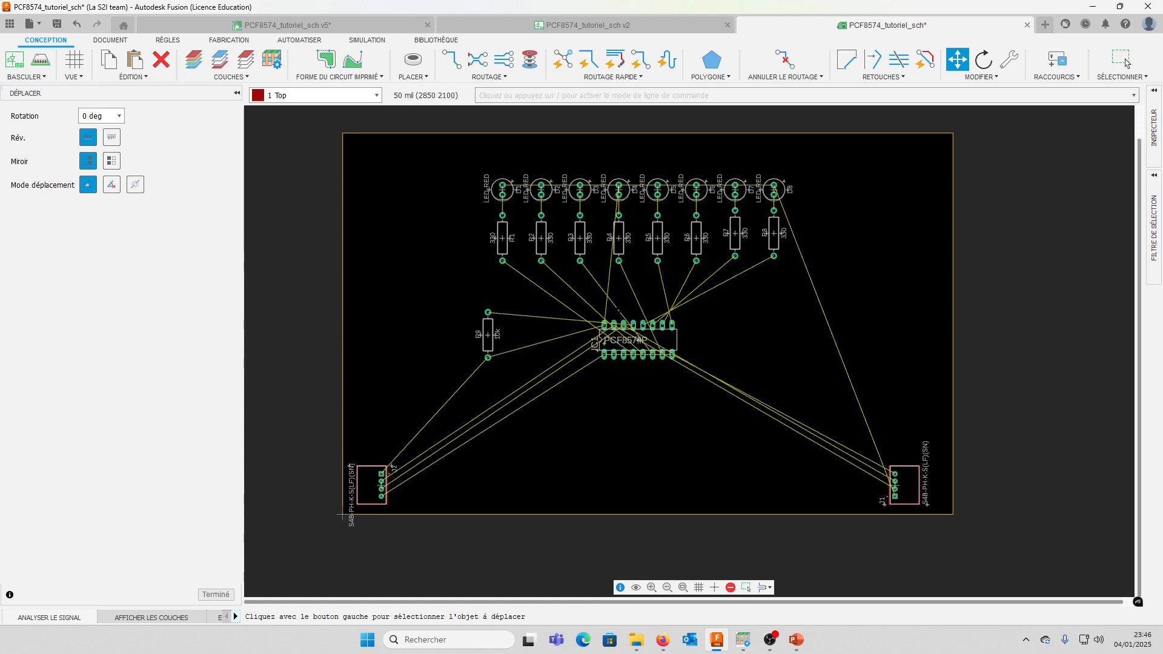
Move resistors R7 and R8 down so they line up with resistors R1 to R6
scroll(559, 185, up, 3)
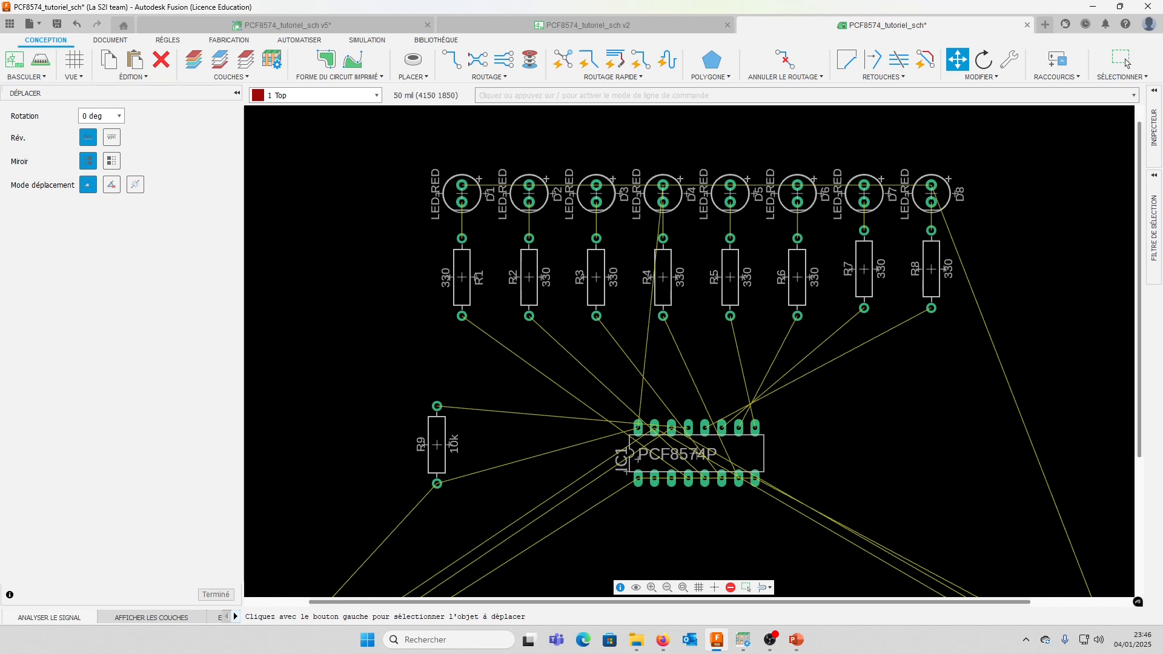
middle_drag(888, 469, 870, 428)
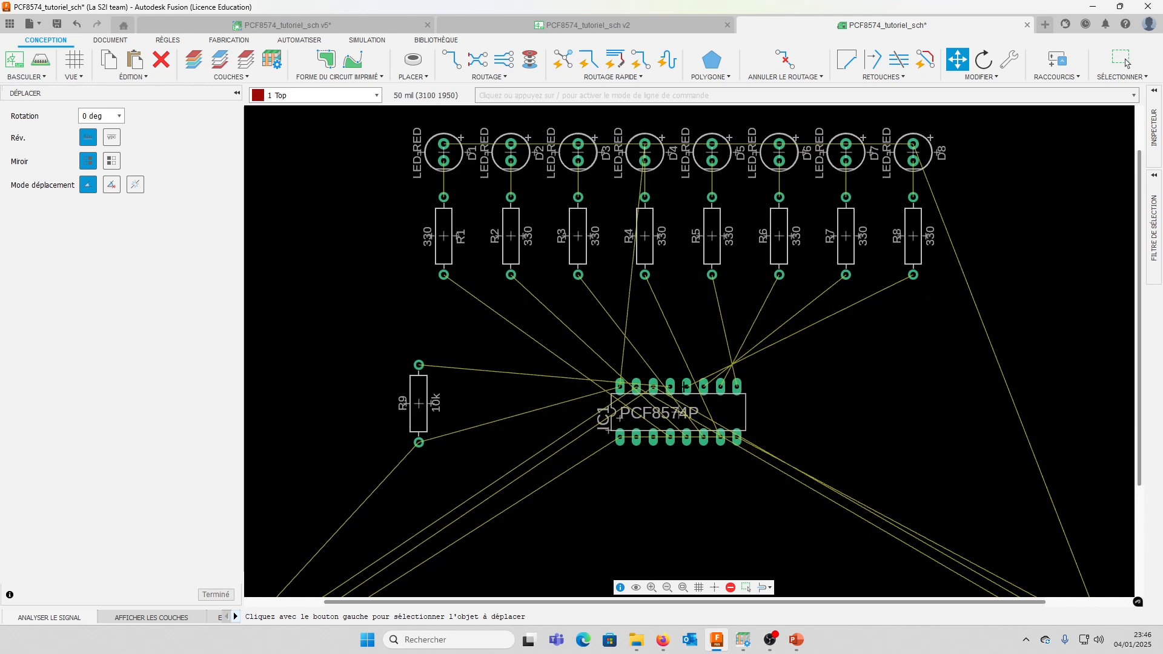
scroll(738, 363, up, 5)
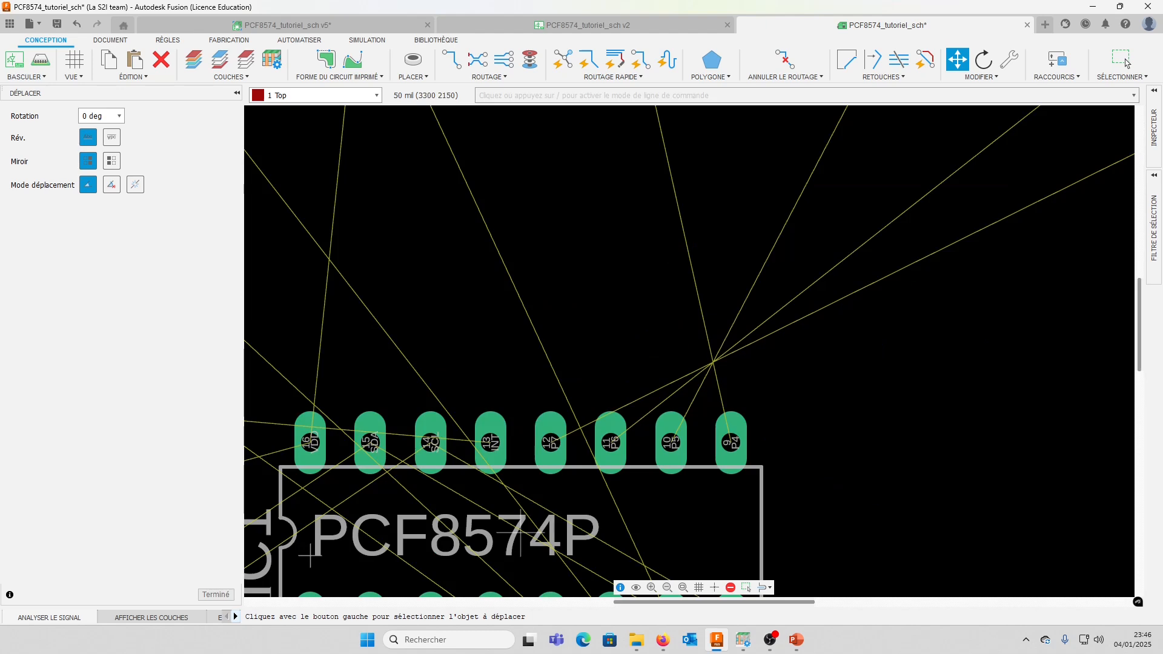
scroll(621, 390, down, 2)
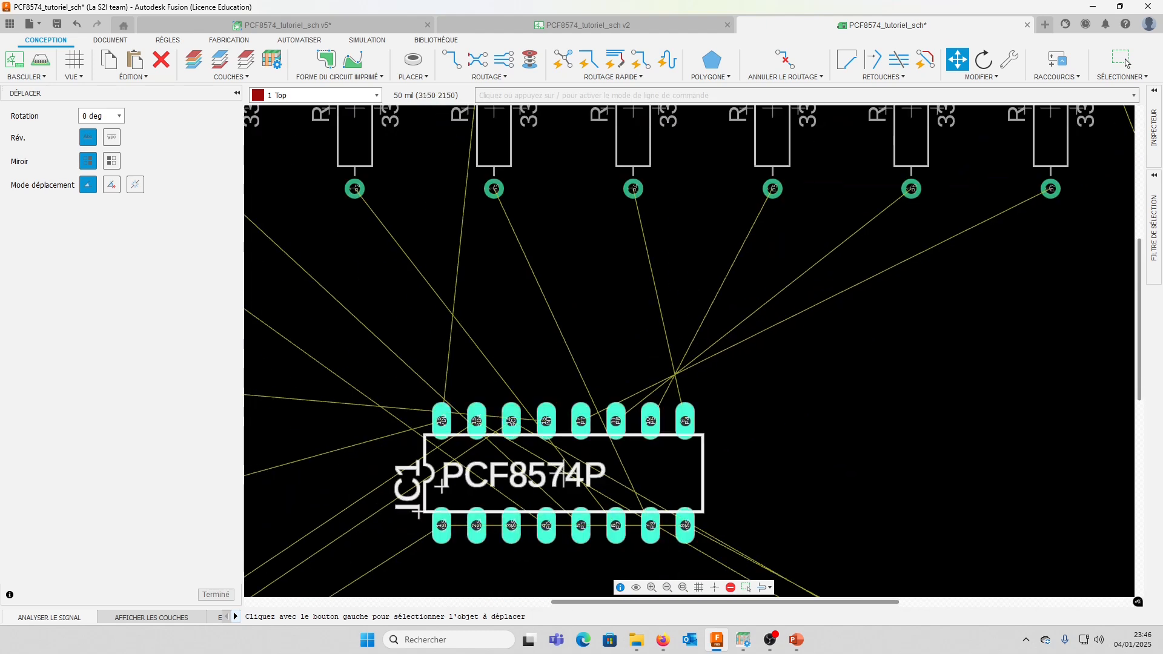
scroll(748, 265, down, 4)
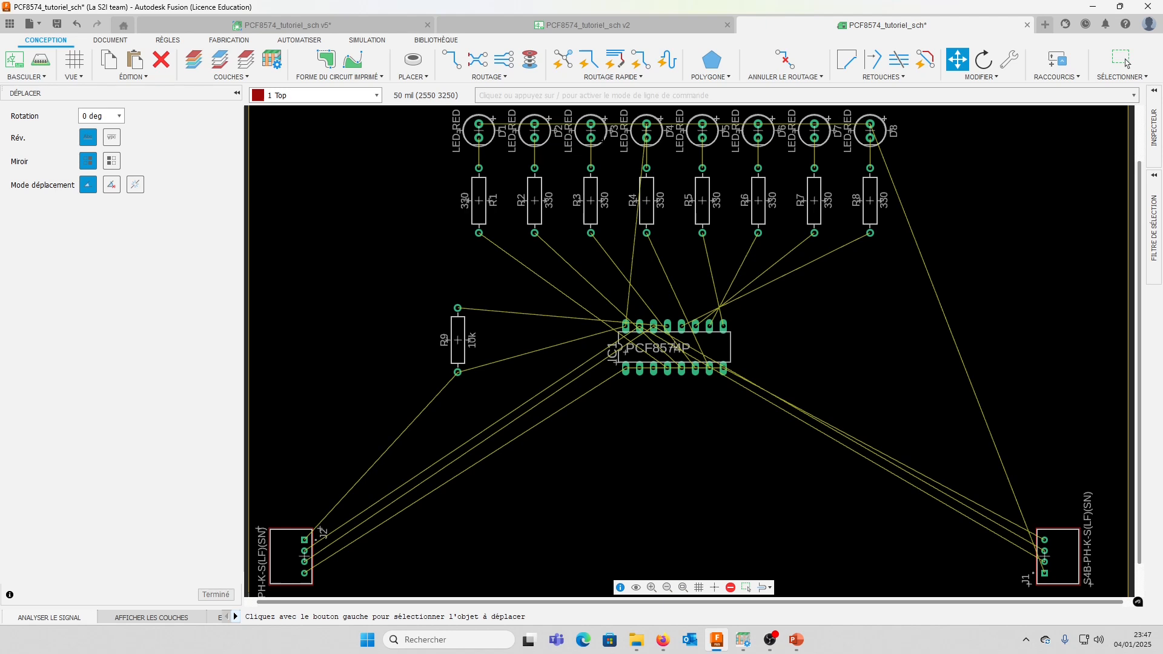
Quick-route the signal from R1's lower pad to IC1 on the Top layer with a 6 mil track
click(629, 80)
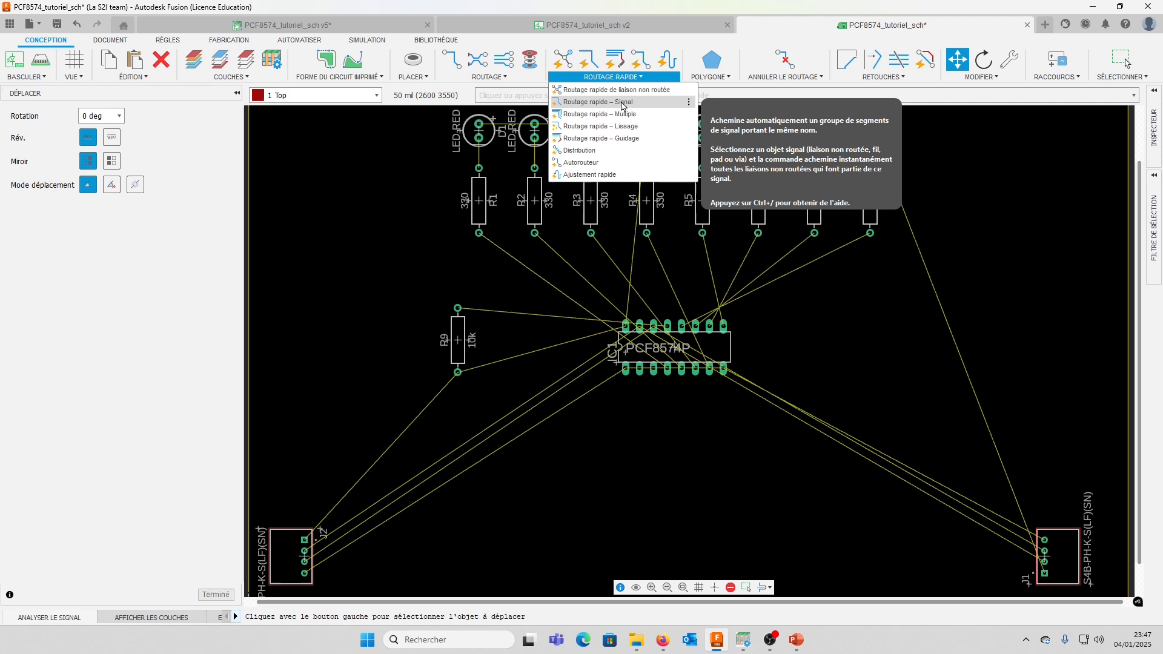
click(622, 103)
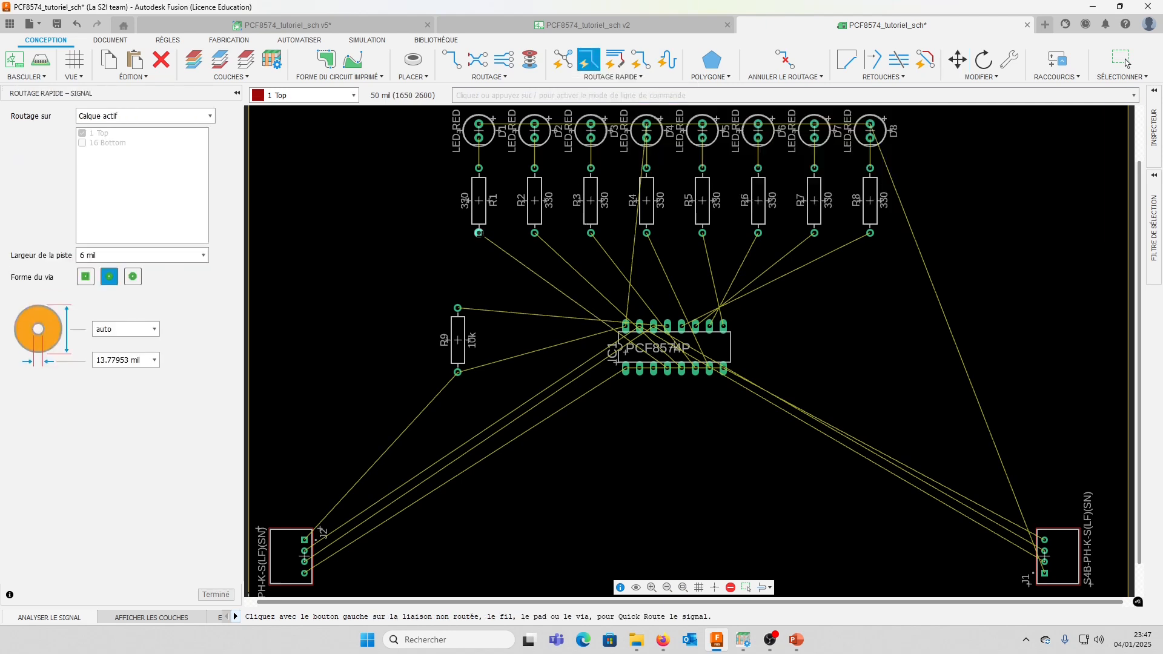
scroll(478, 232, down, 2)
scroll(479, 232, up, 5)
scroll(478, 232, up, 1)
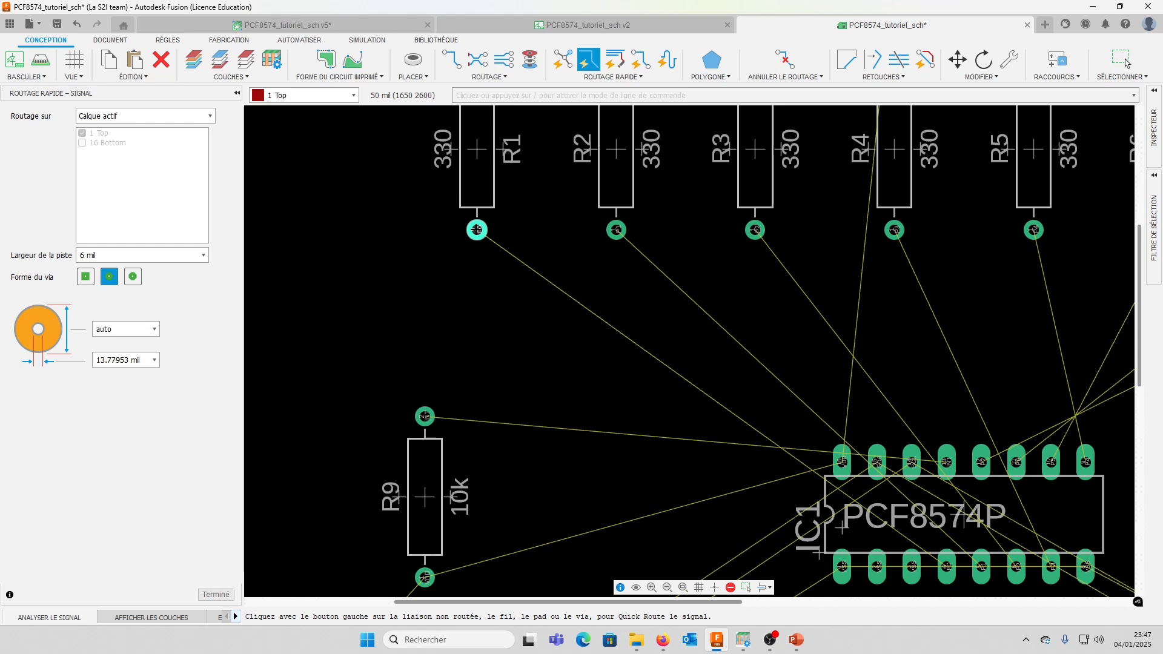
click(476, 231)
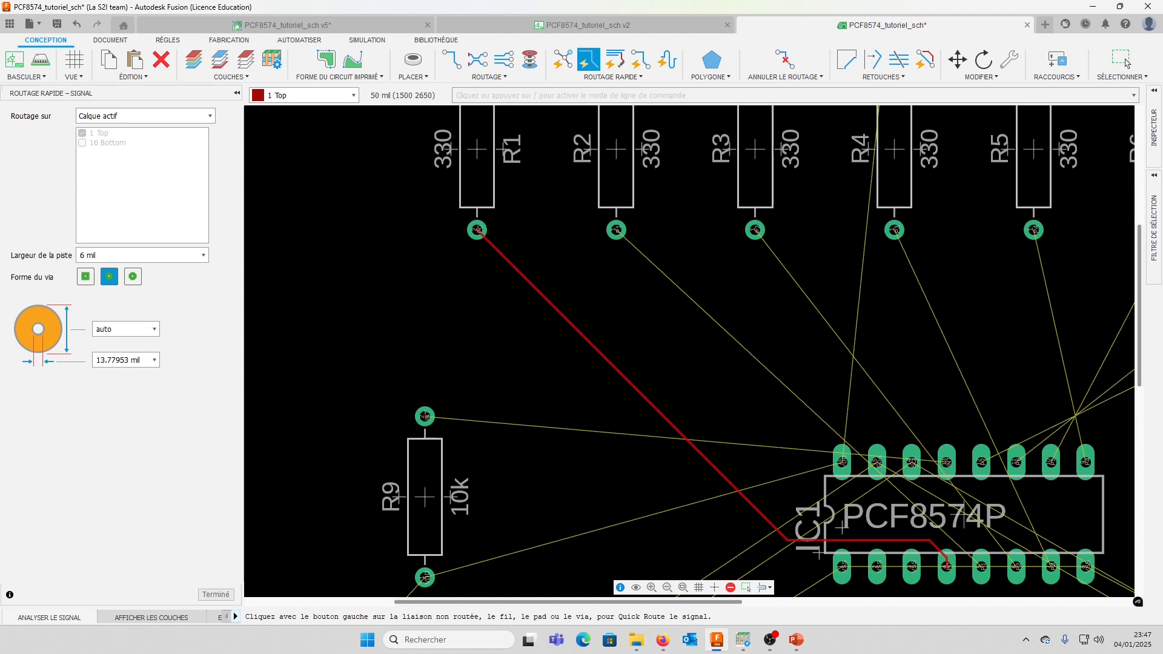
Make 16 Bottom the active layer and unroute the Top-layer track between R1 and IC1
click(353, 95)
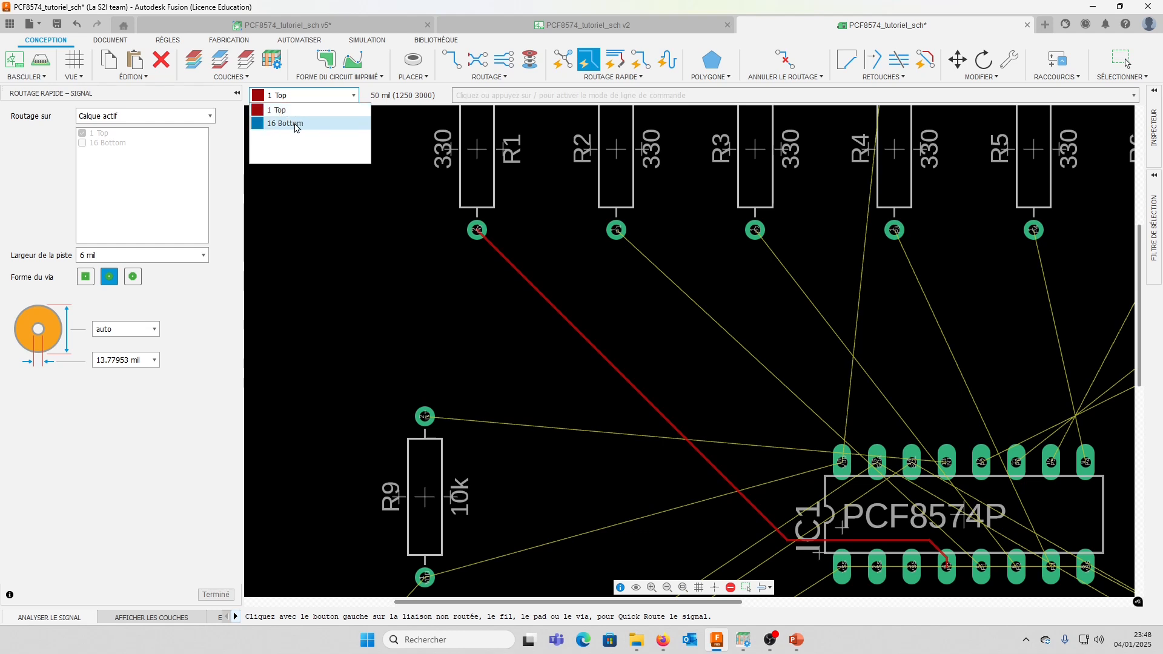
click(292, 123)
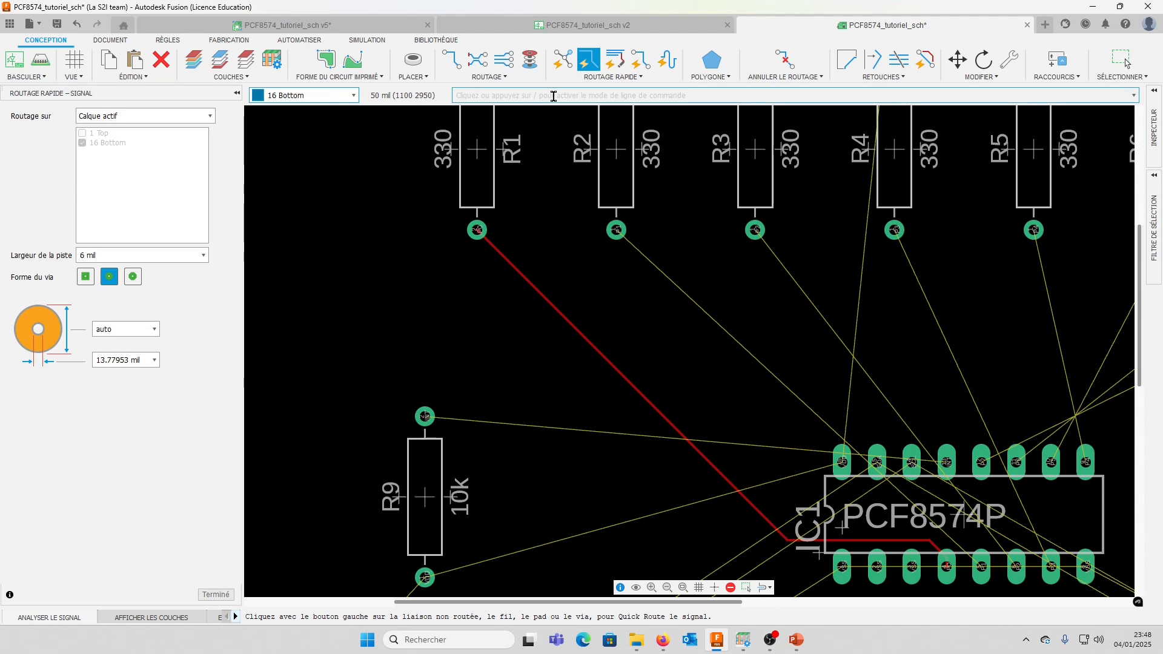
click(785, 61)
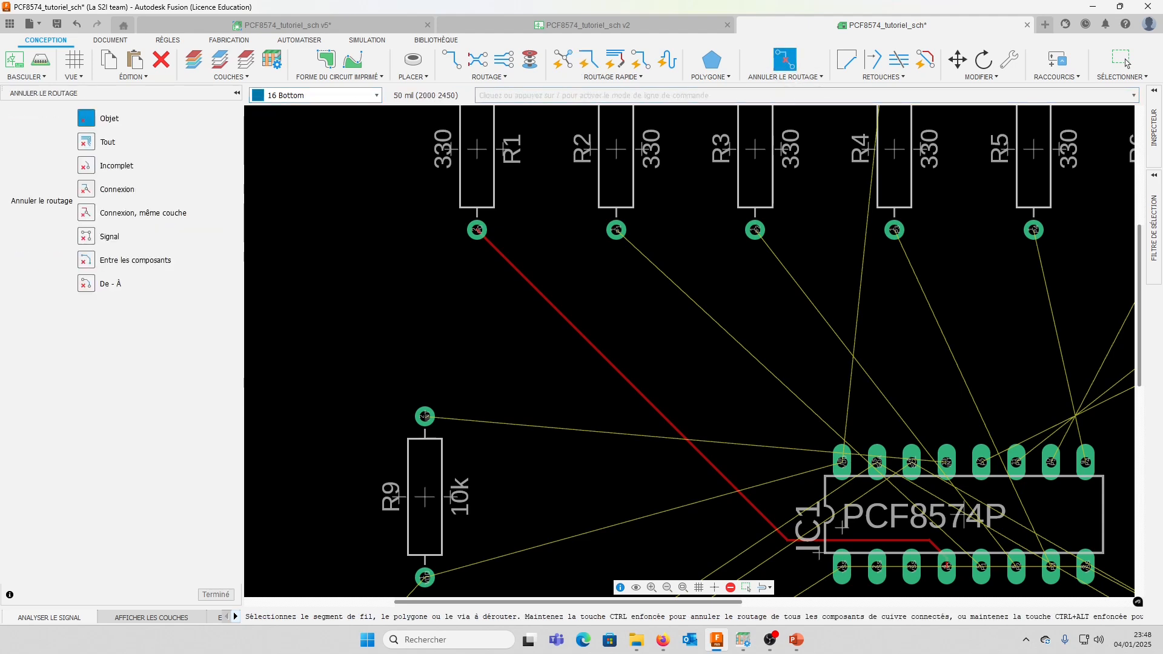
click(633, 386)
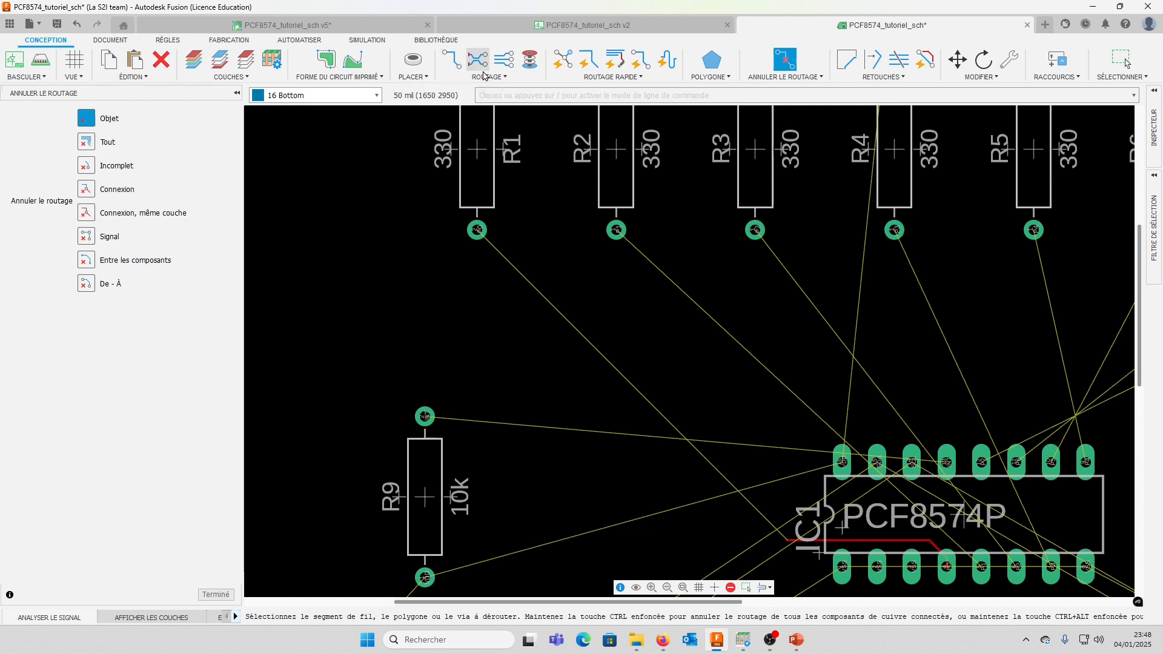
Quick-route R1's lower pad to IC1 on the Bottom layer with a 6 mil track
click(621, 78)
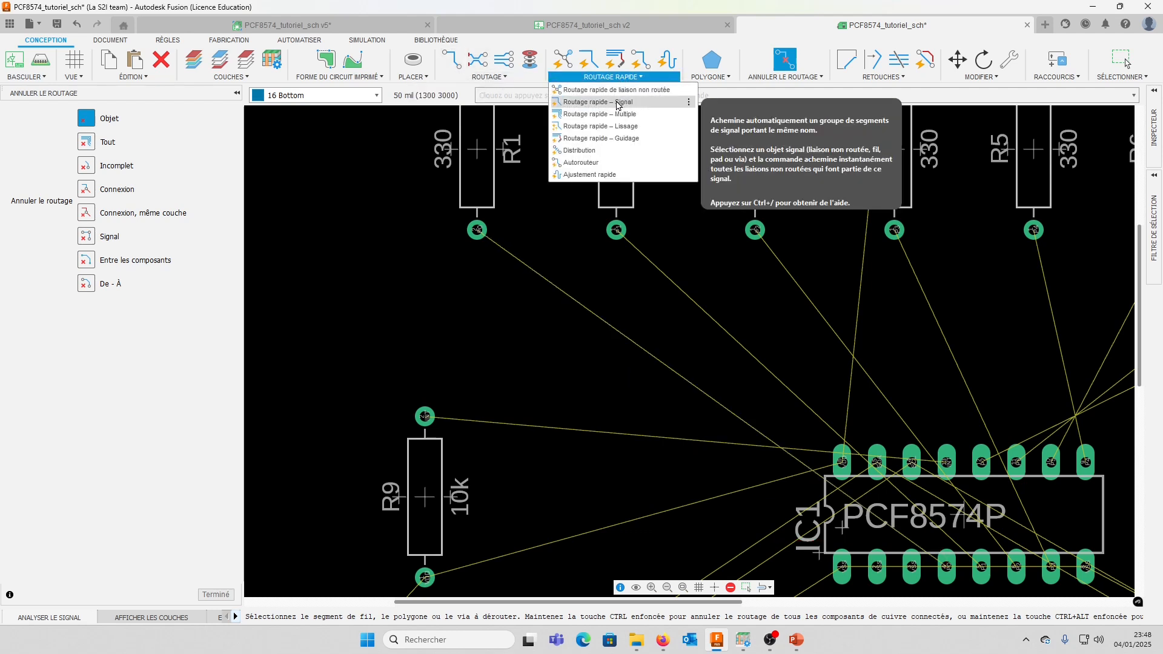
click(615, 104)
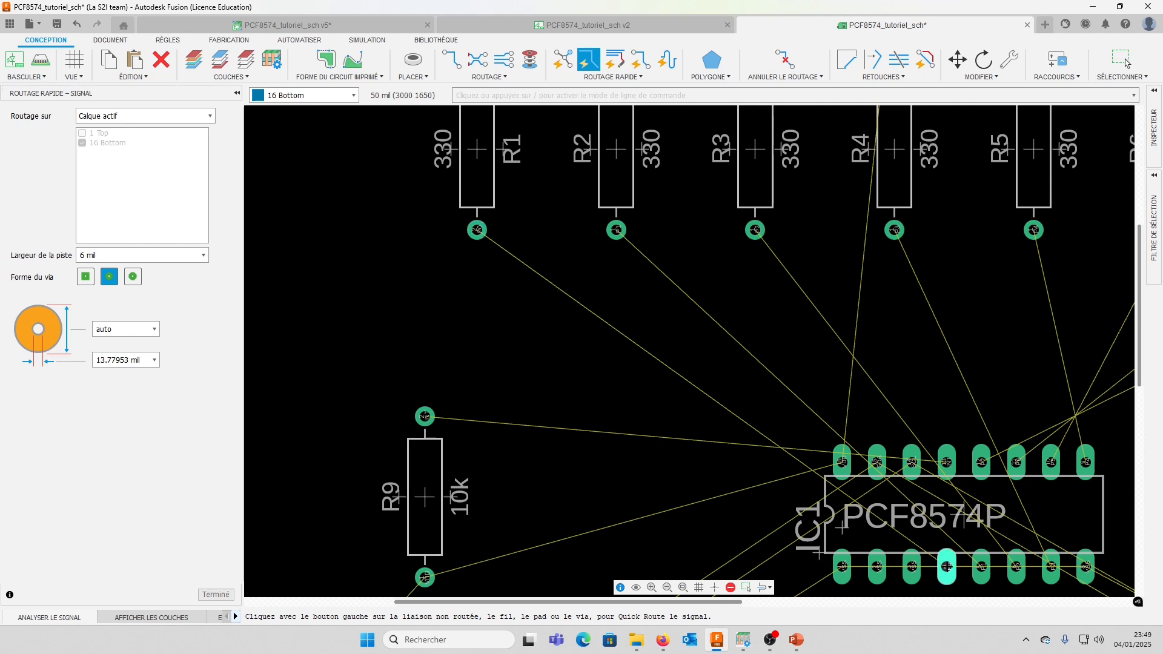
click(477, 229)
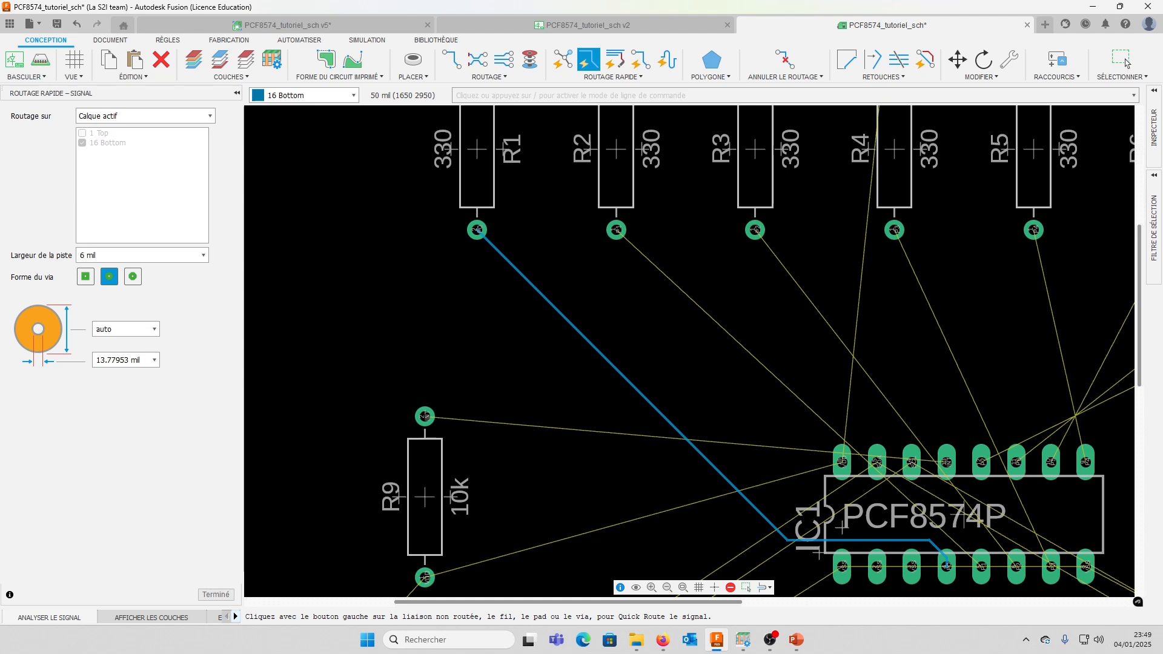
Unroute the Bottom-layer track segments between R1 and IC1
click(805, 77)
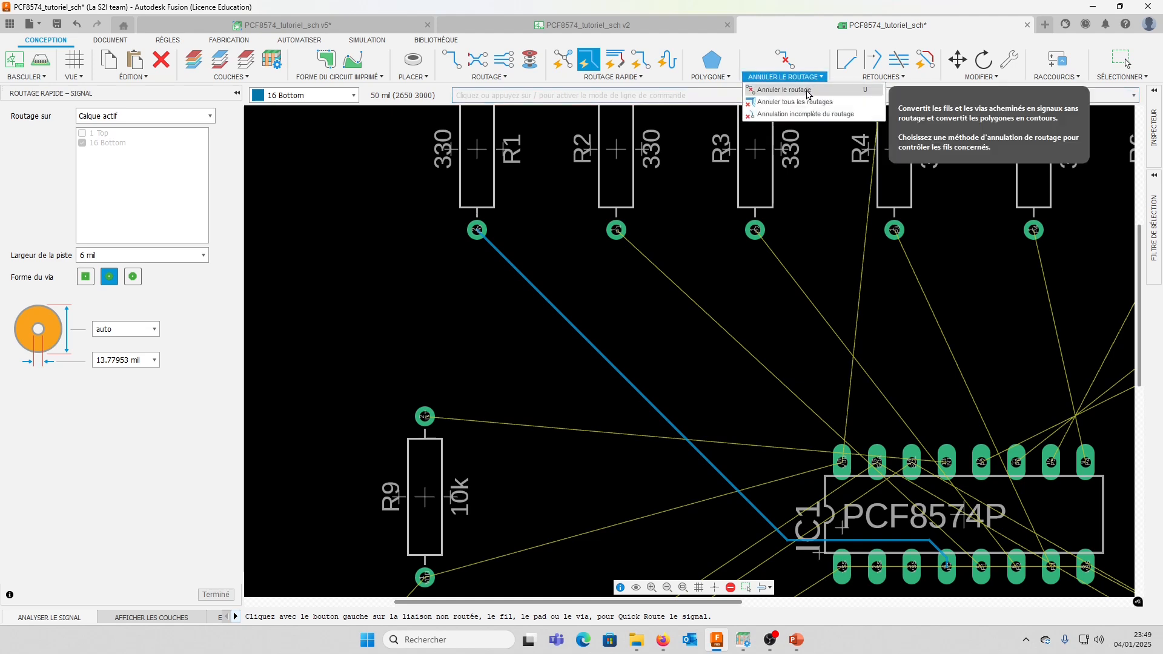
click(803, 107)
click(582, 336)
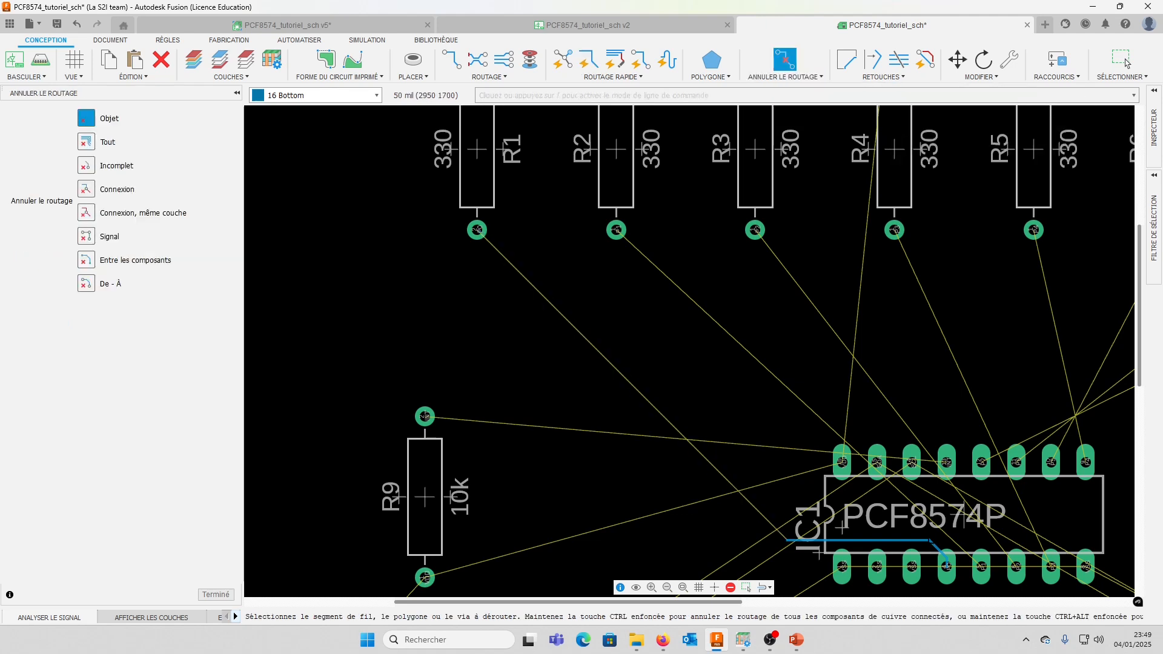
click(944, 558)
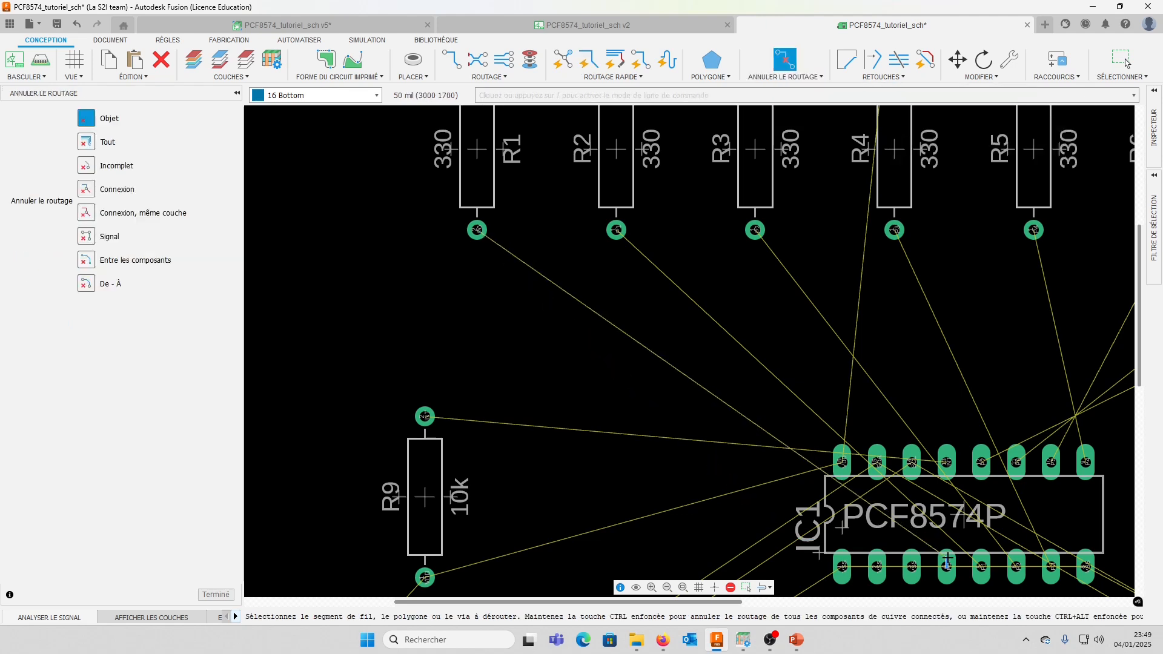
scroll(946, 564, up, 8)
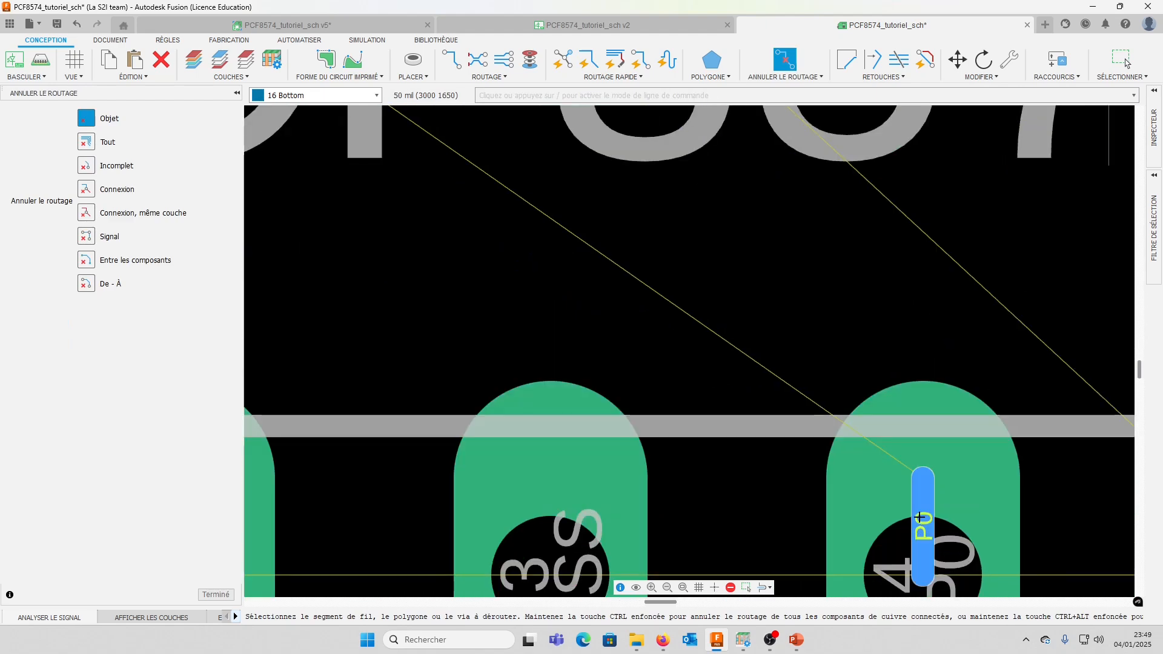
scroll(775, 503, down, 8)
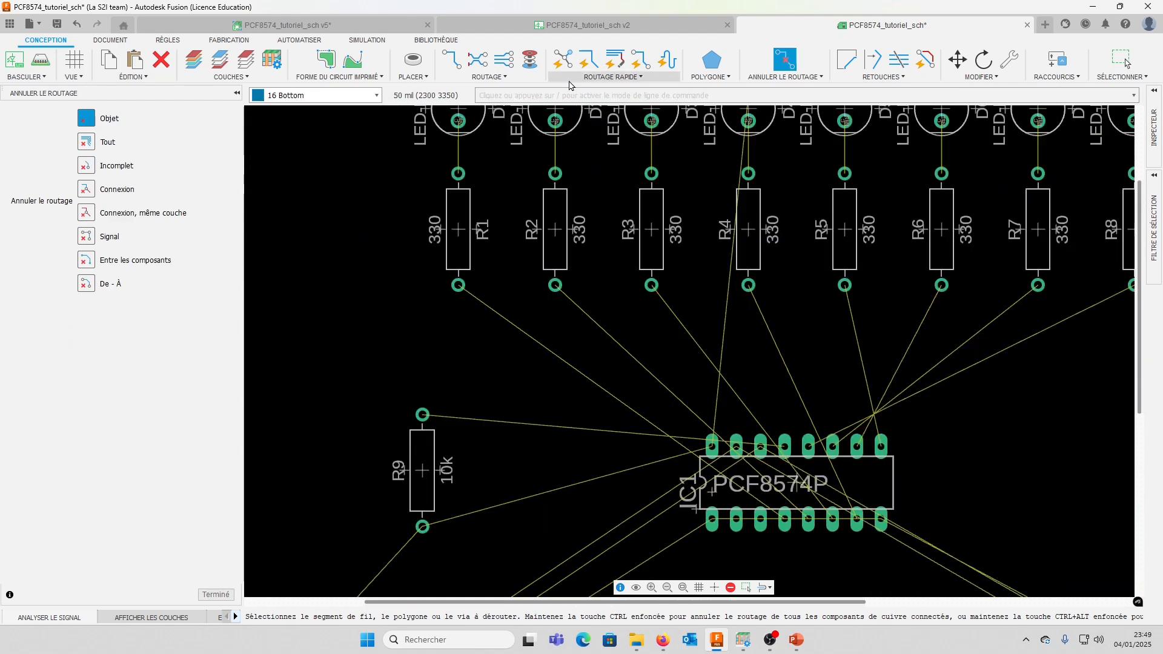
Try to route R1's signal manually on the Bottom layer, placing several track segments with angled and rounded bends
click(451, 60)
click(459, 285)
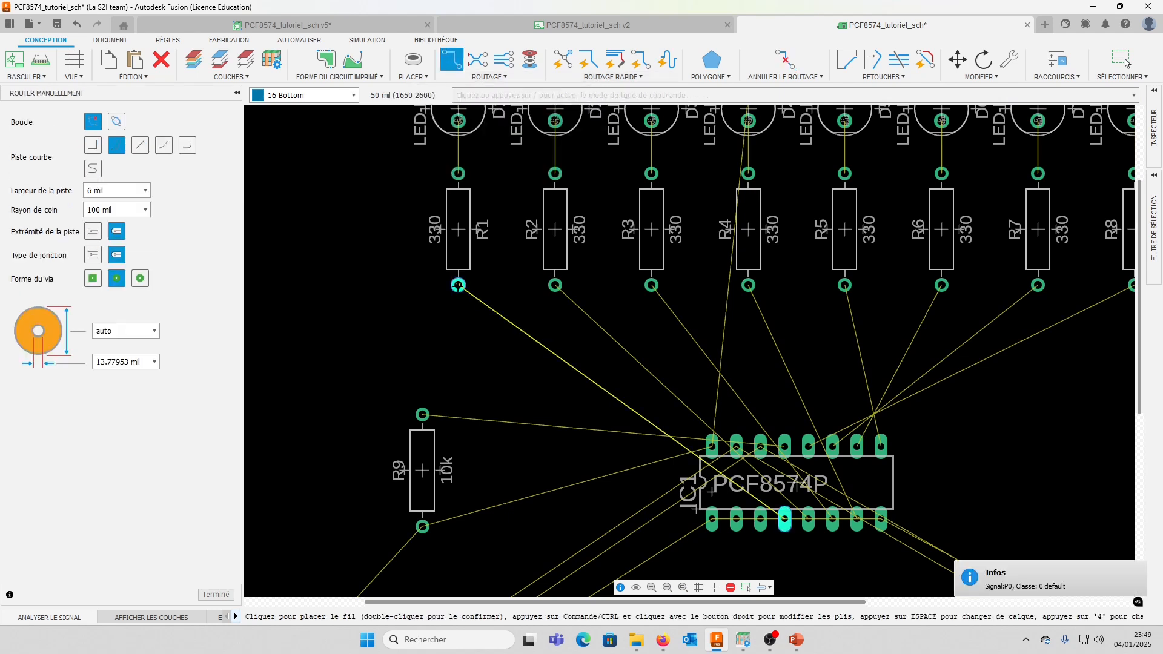
click(495, 398)
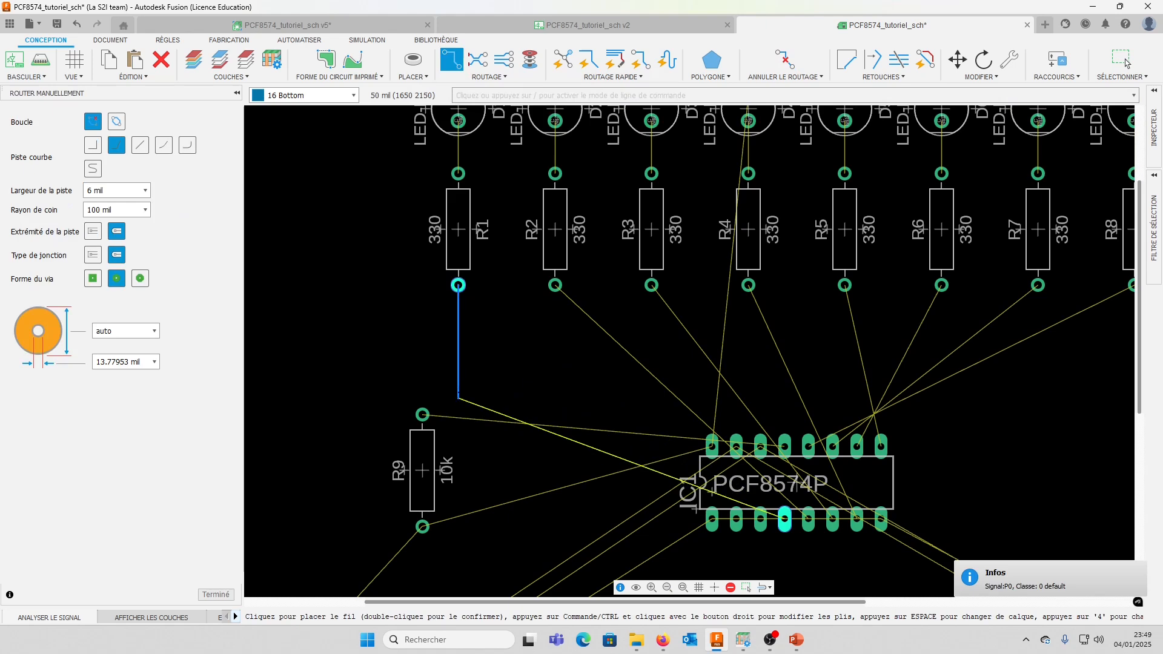
click(506, 447)
click(567, 458)
click(579, 495)
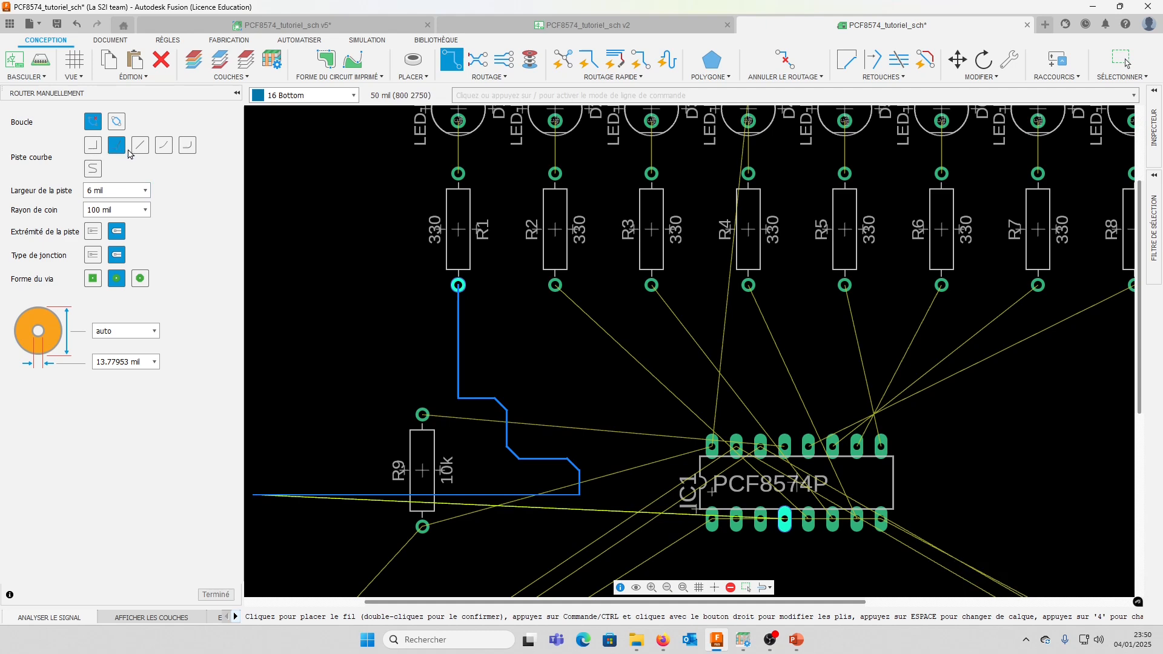
click(162, 150)
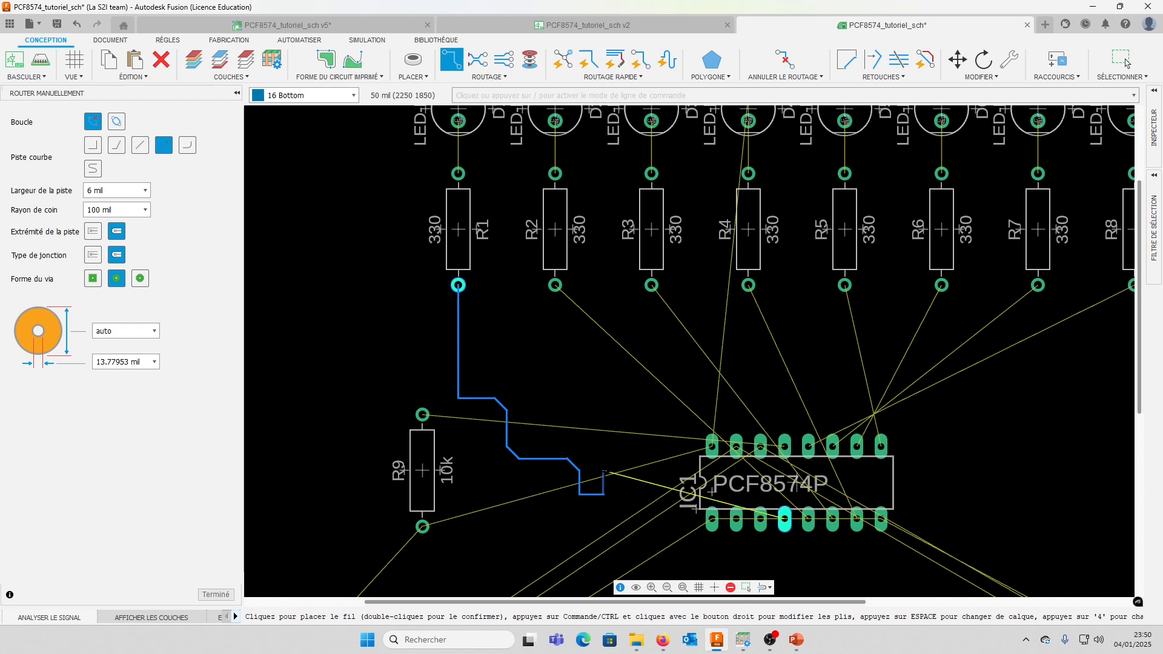
click(519, 349)
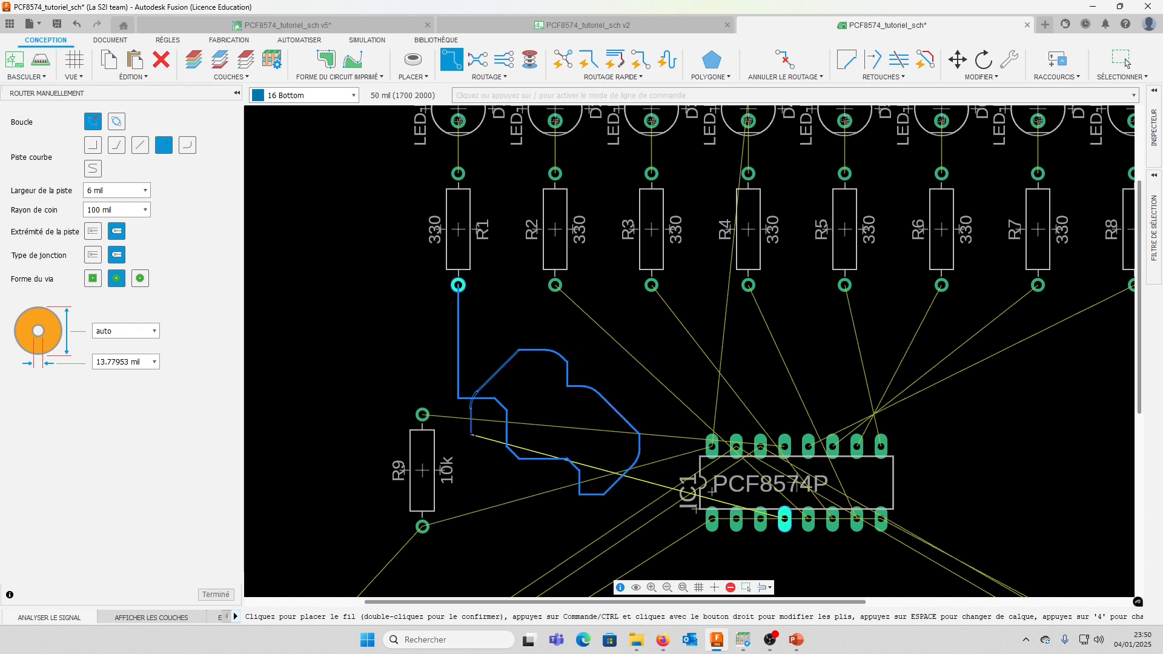
click(519, 410)
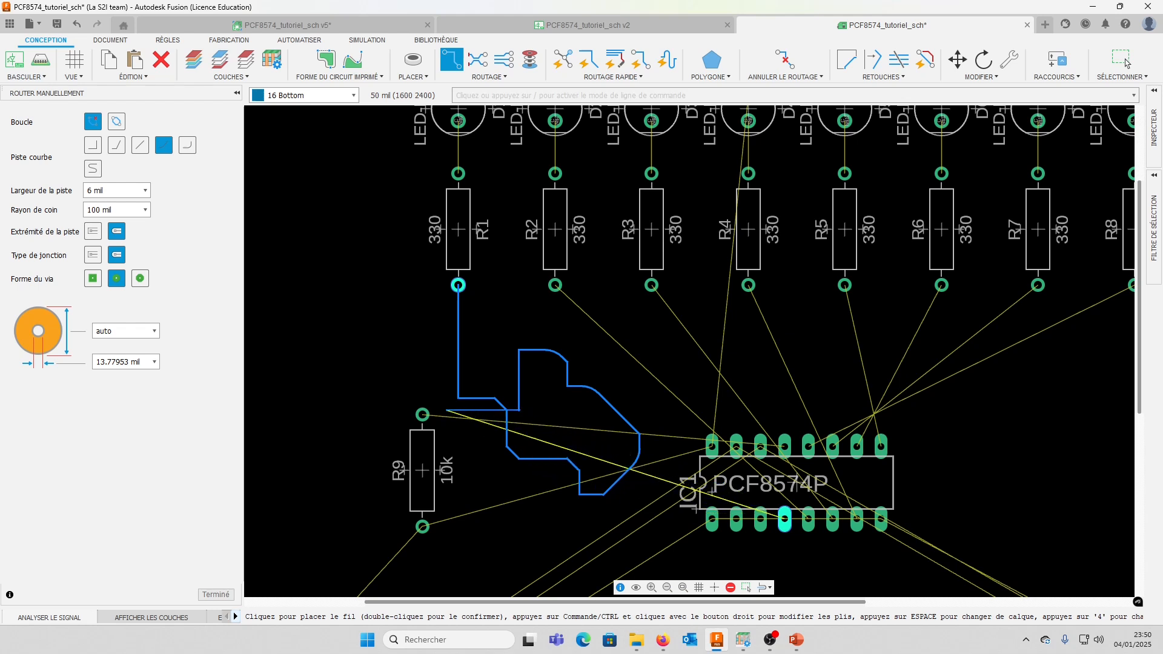
key(Escape)
key(Escape)
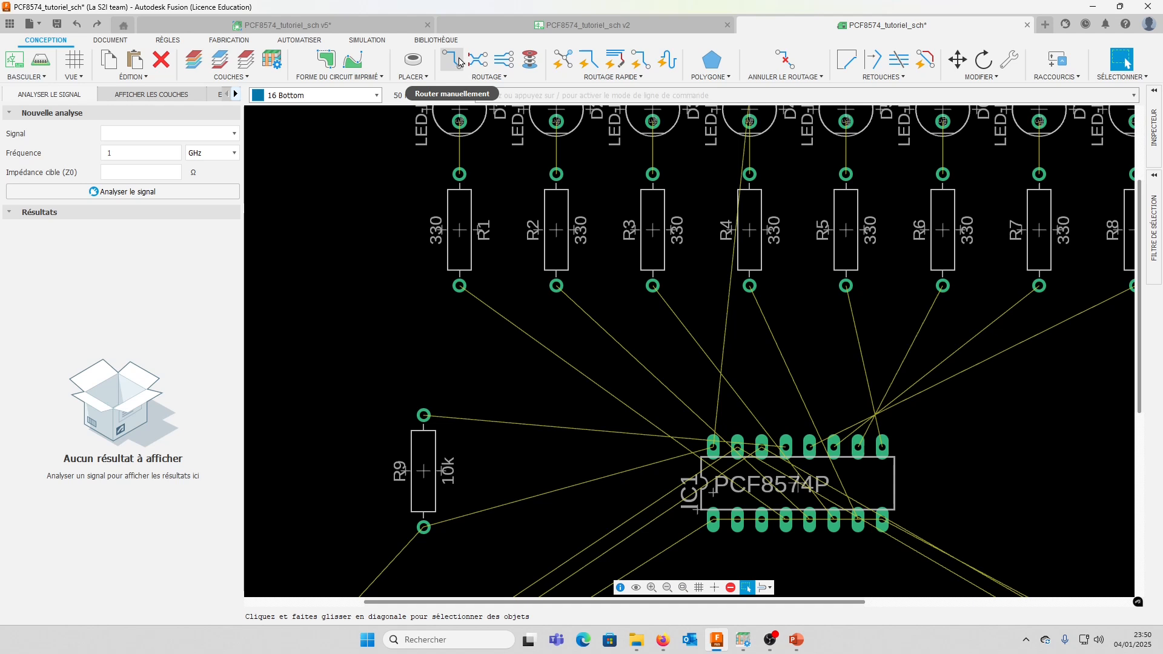
click(451, 62)
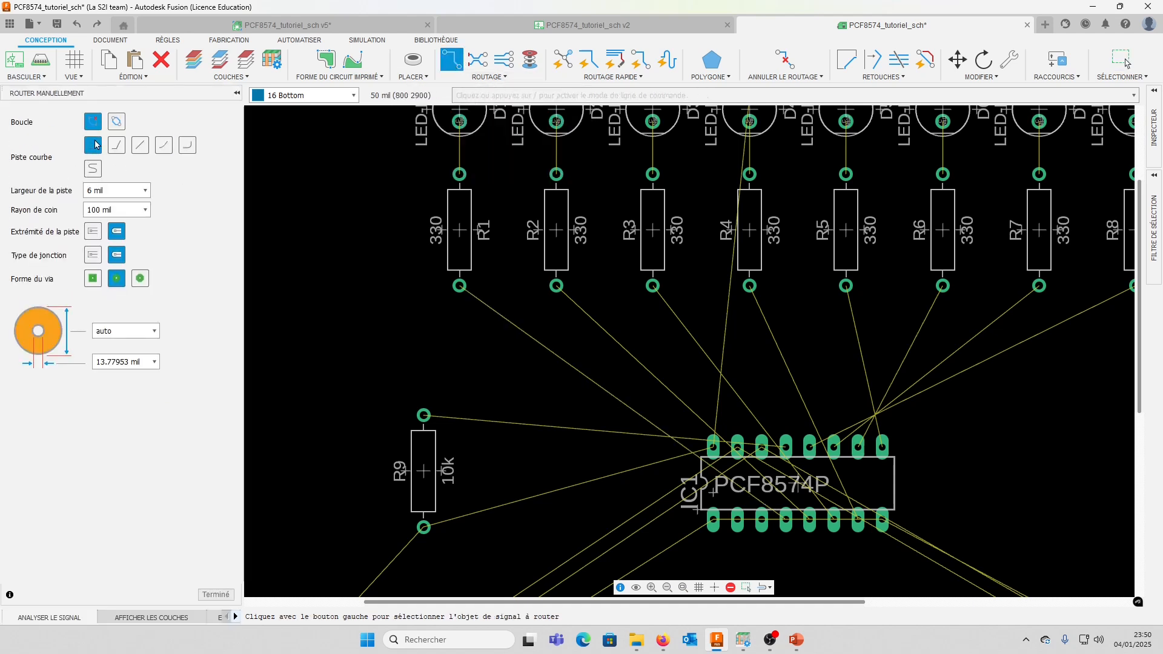
Quick-route the signals from the lower pads of resistors R1 to R8 to IC1 on the Bottom layer
click(611, 77)
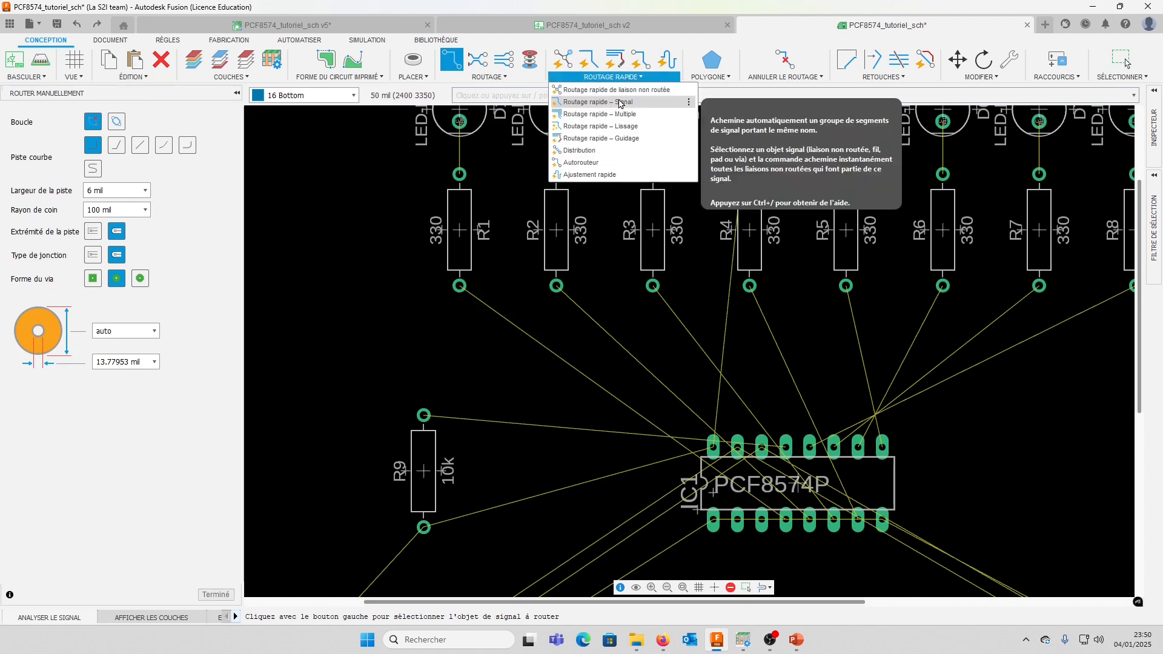
click(607, 103)
click(556, 286)
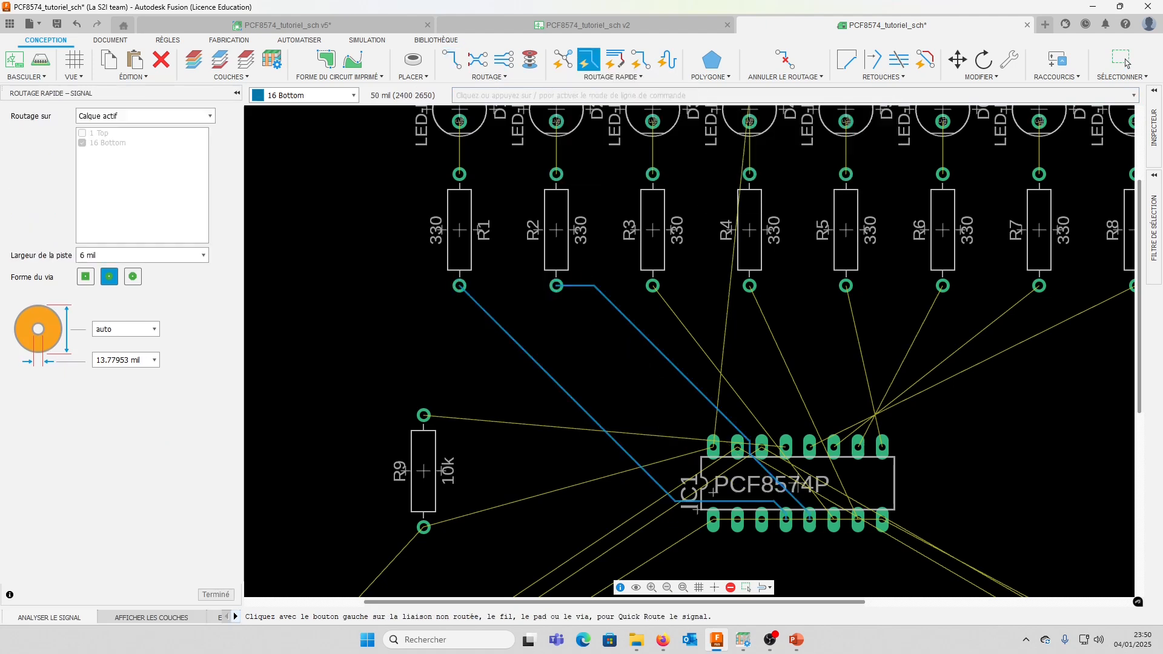
click(653, 286)
click(749, 286)
click(845, 285)
Quick-route each LED D1 to D8 to the upper pad of its matching resistor on the Bottom layer
scroll(725, 421, up, 1)
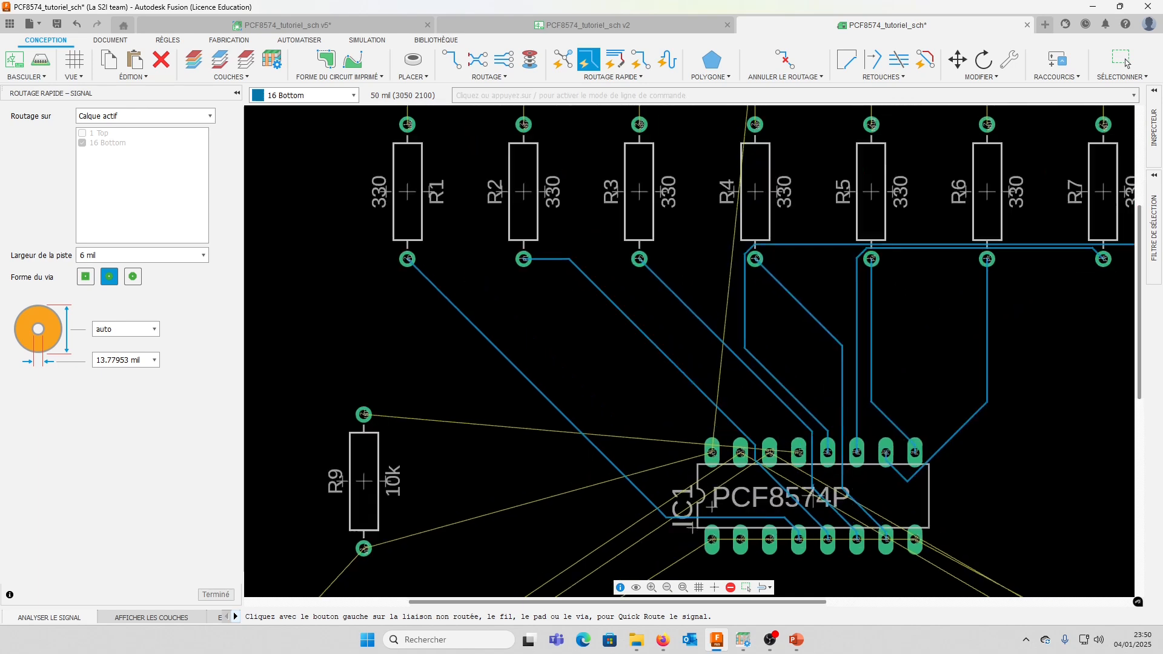
scroll(819, 398, up, 3)
scroll(848, 470, down, 7)
middle_drag(832, 332, 749, 463)
scroll(748, 463, up, 2)
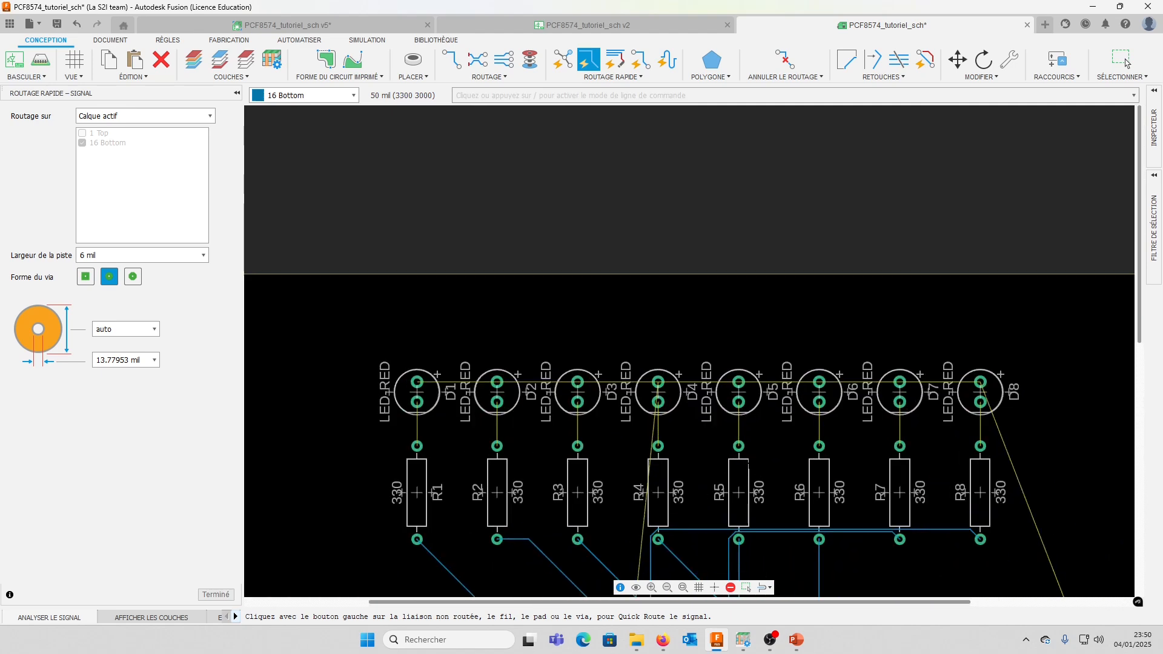
click(416, 423)
click(496, 424)
click(577, 417)
click(738, 446)
click(819, 446)
click(899, 446)
click(980, 446)
scroll(646, 511, down, 4)
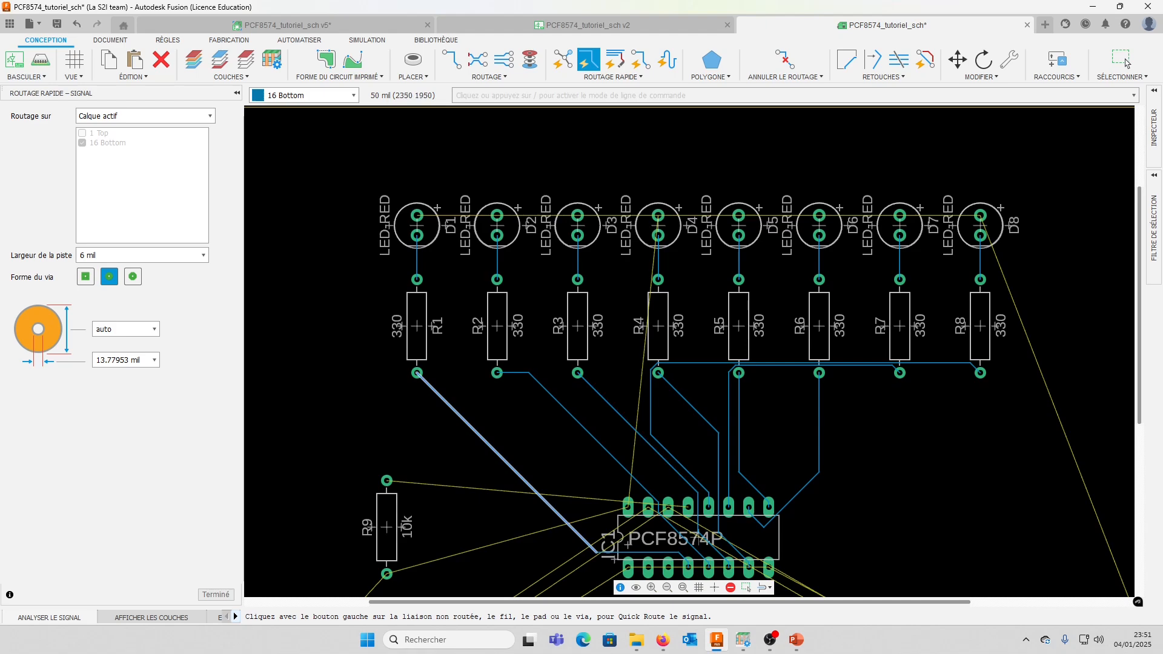
scroll(669, 465, up, 4)
scroll(669, 465, up, 4)
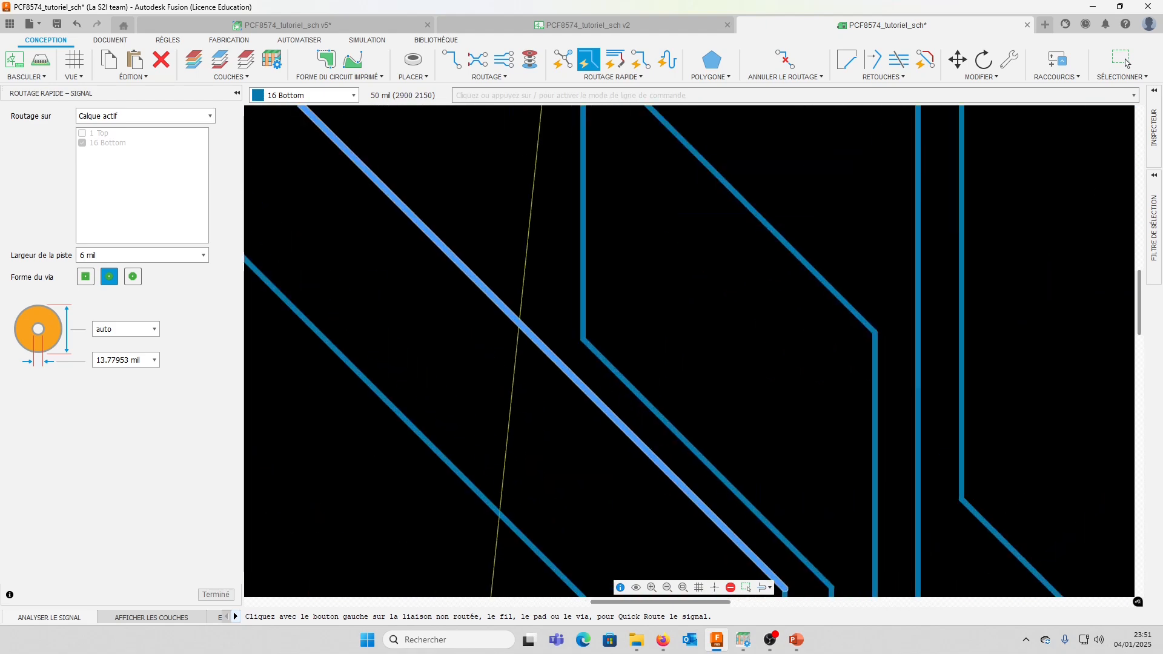
scroll(752, 345, down, 10)
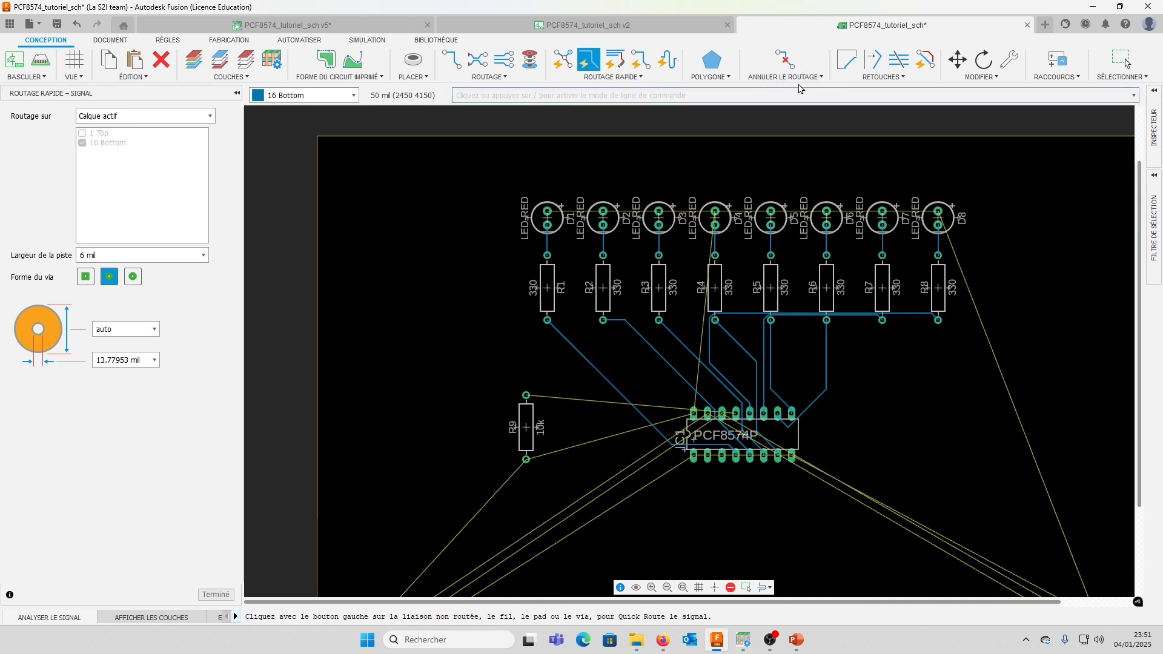
Unroute all tracks on the board, converting every segment back into unrouted signals
click(812, 80)
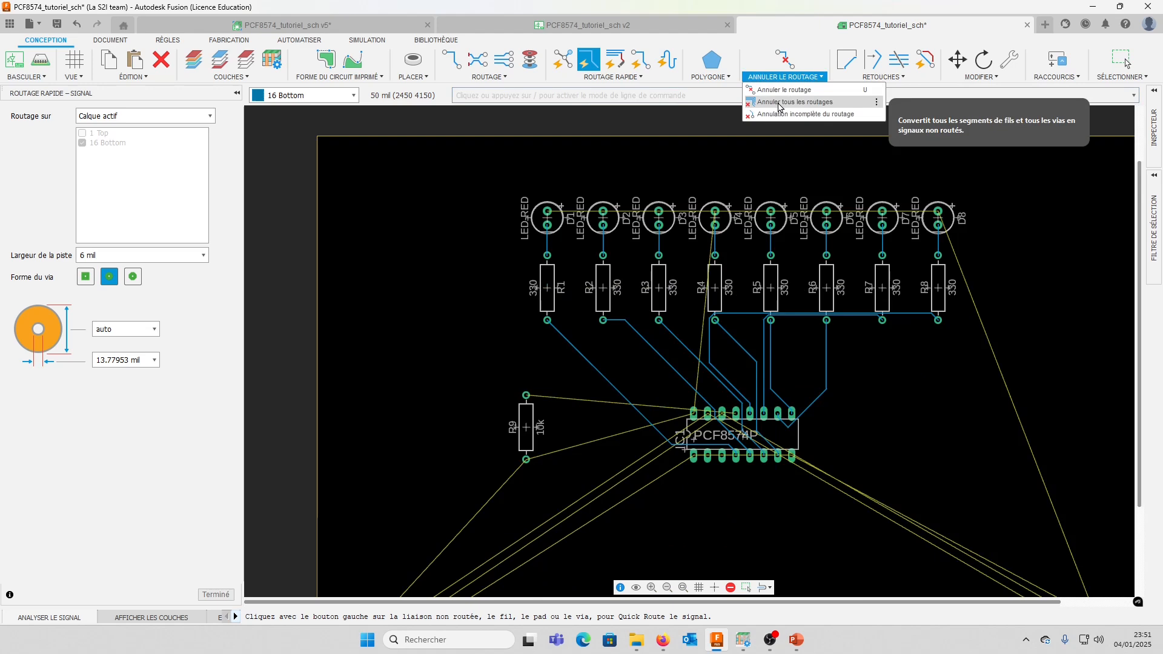
click(778, 103)
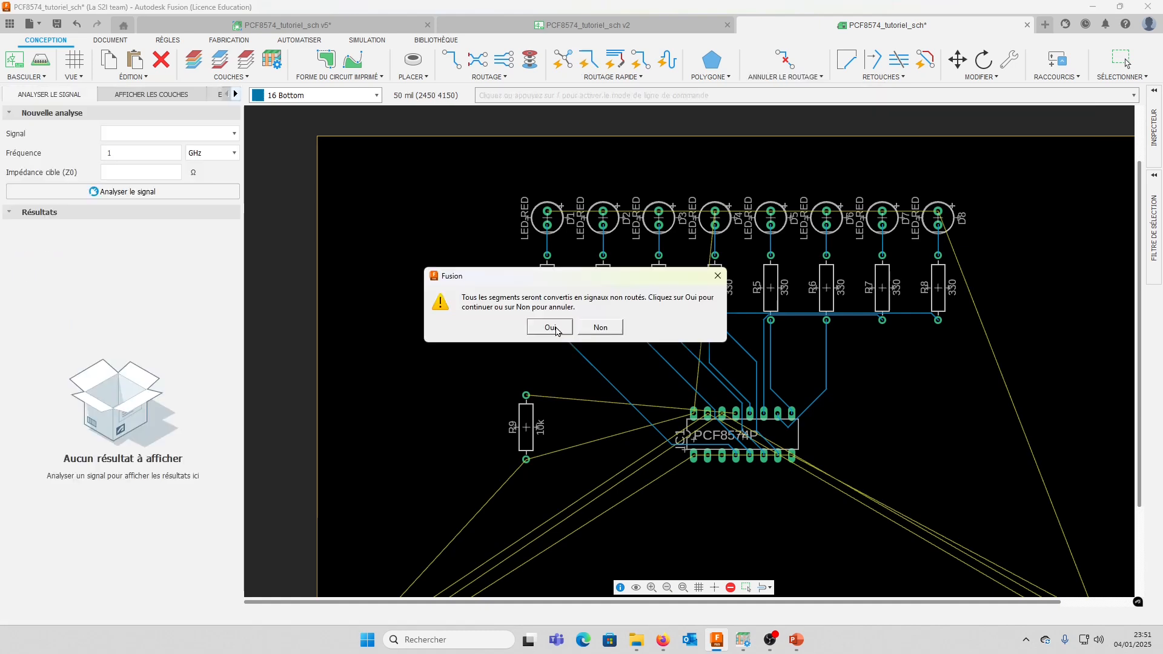
click(549, 328)
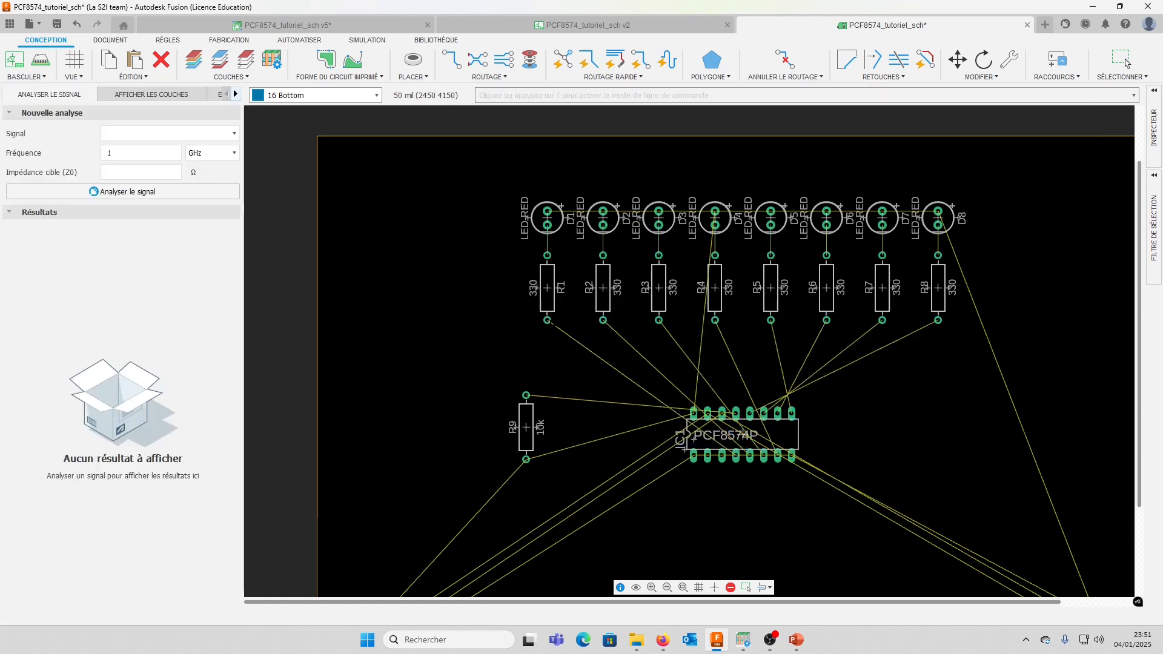
click(1124, 61)
Configure the autorouter with the 1 Top layer's preferred direction set to N/A and the effort set to Élevé
scroll(645, 422, down, 2)
middle_drag(646, 421, 592, 369)
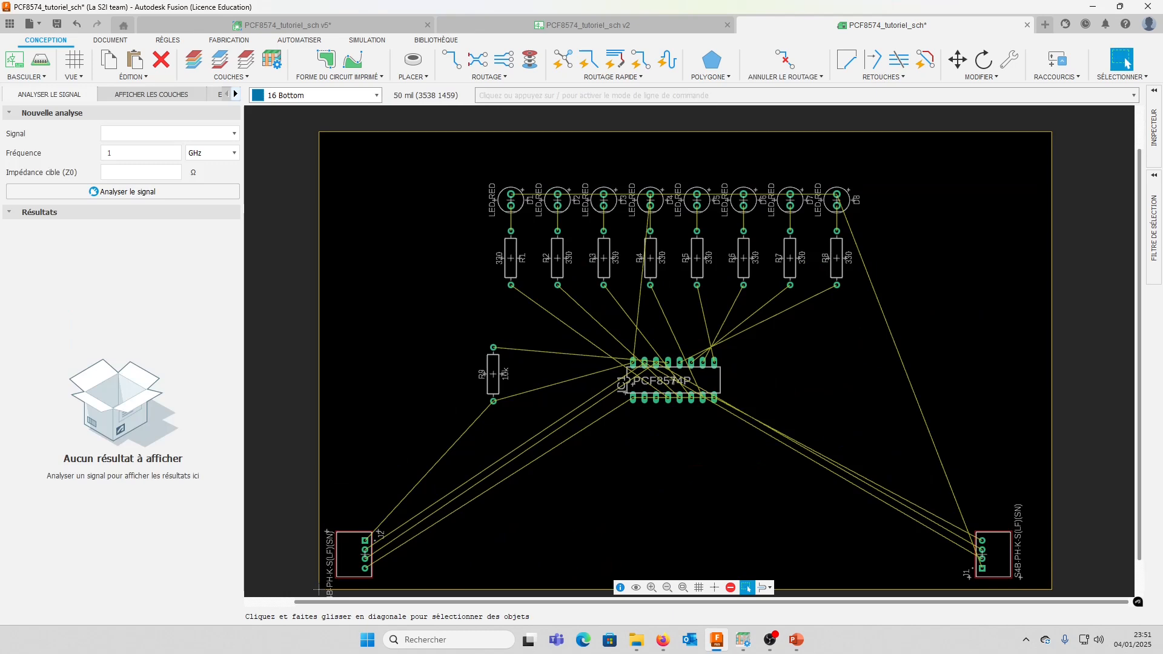
click(649, 80)
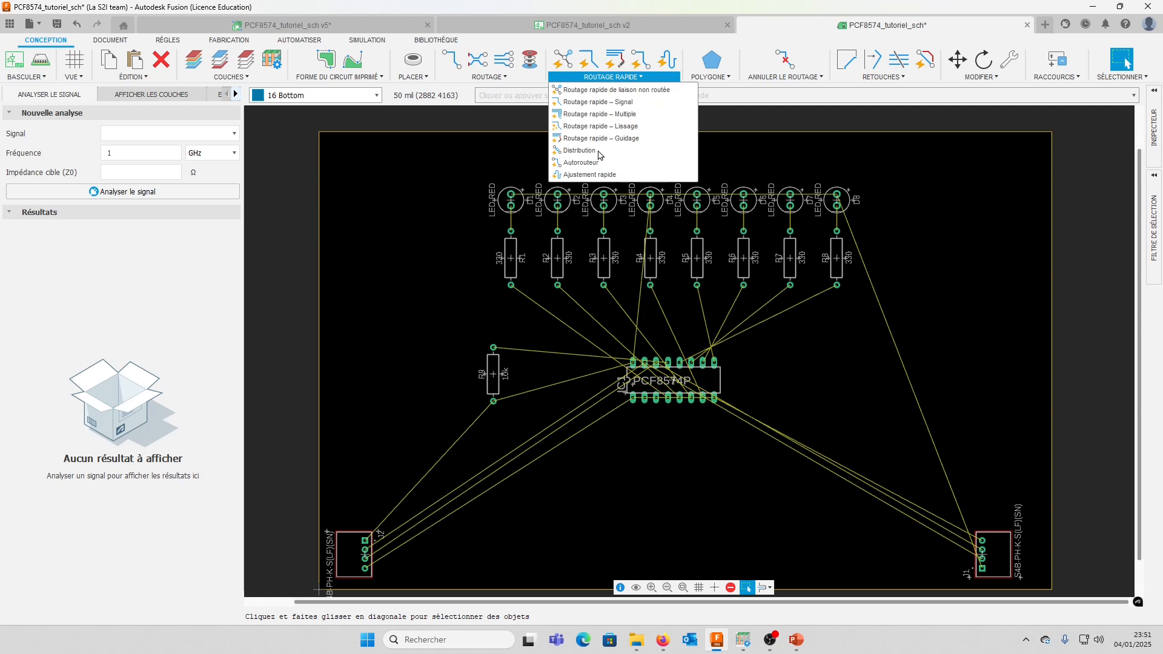
click(586, 168)
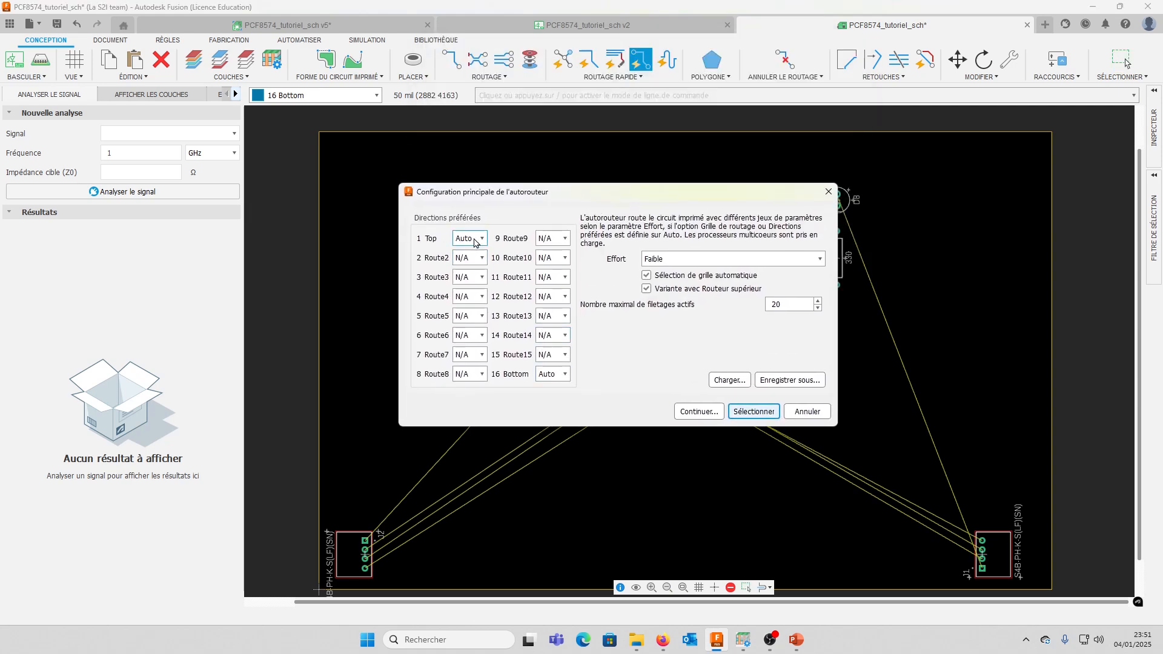
click(477, 242)
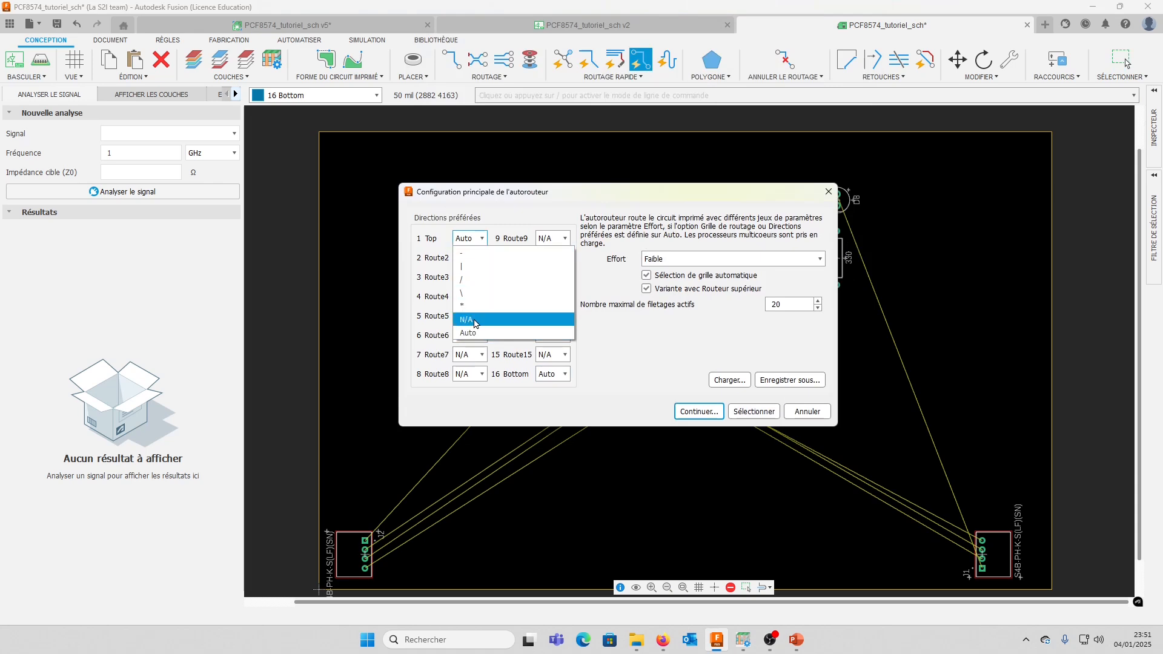
click(474, 321)
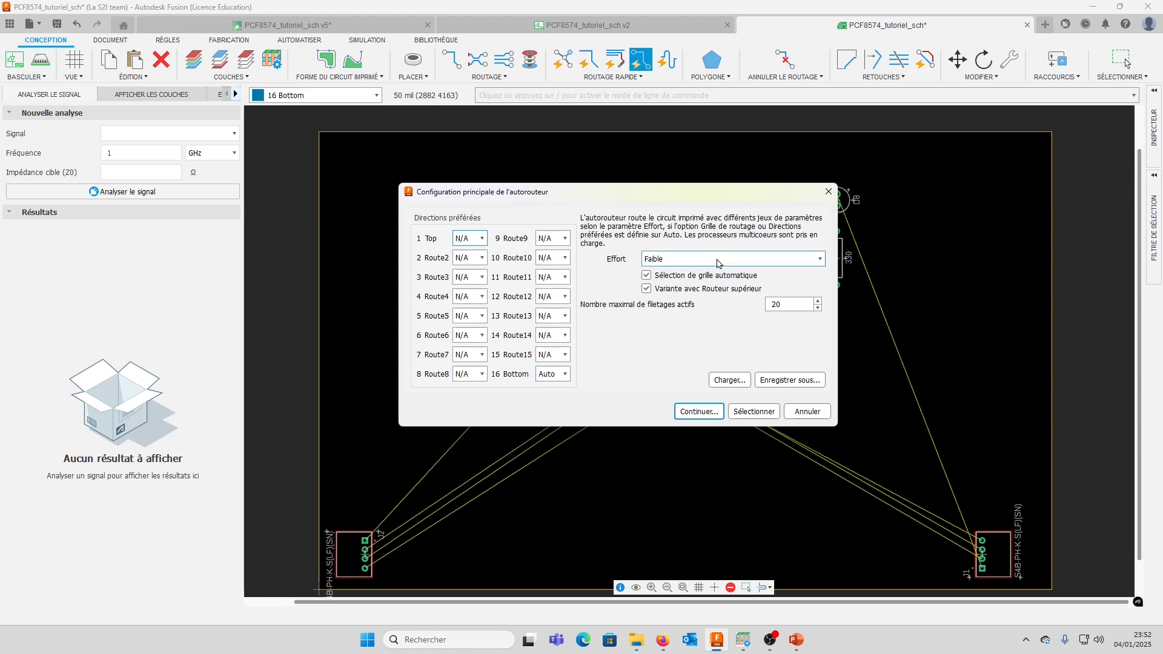
click(821, 262)
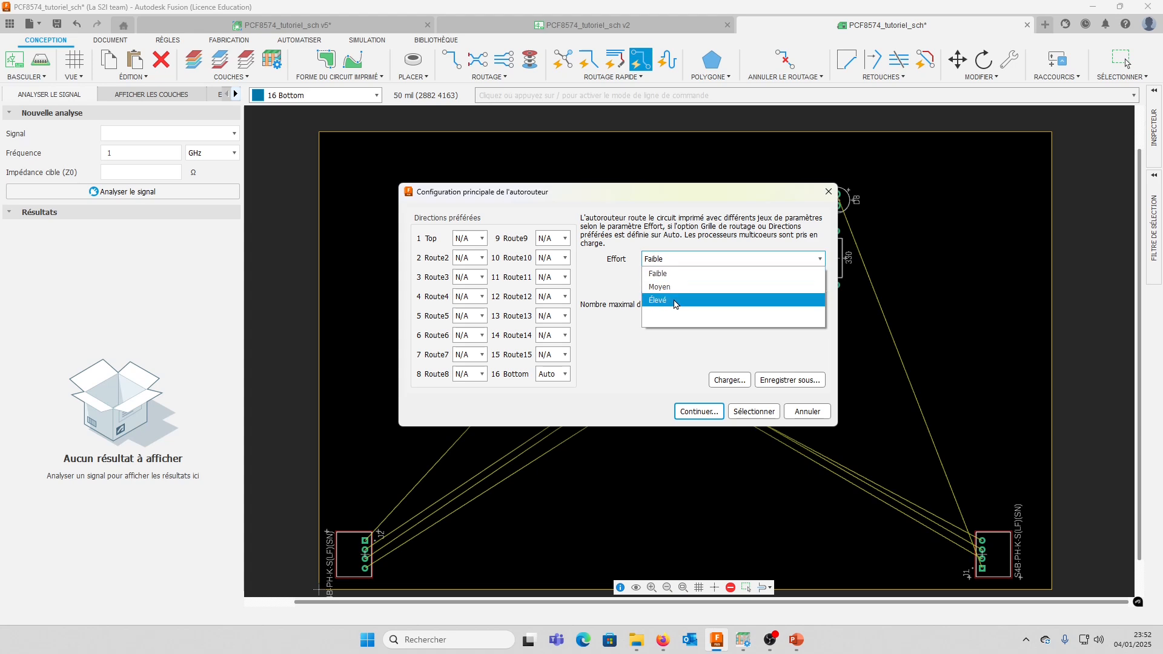
click(675, 304)
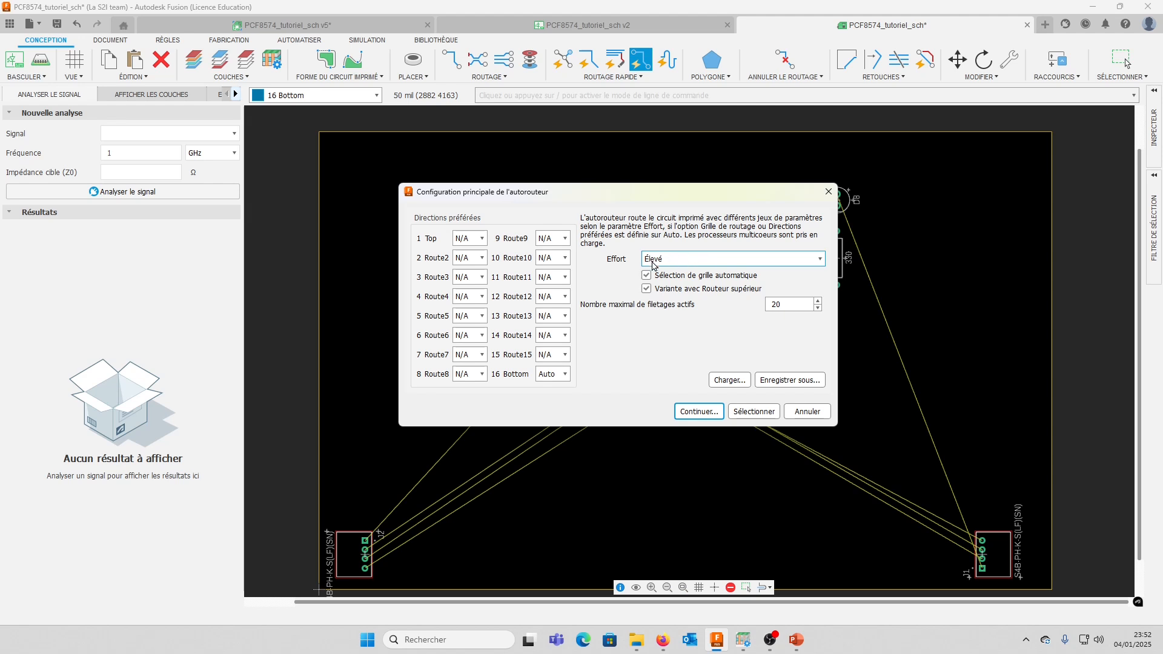
Run the autorouter to calculate the routing variants and move the variants dialog clear of the board
click(702, 412)
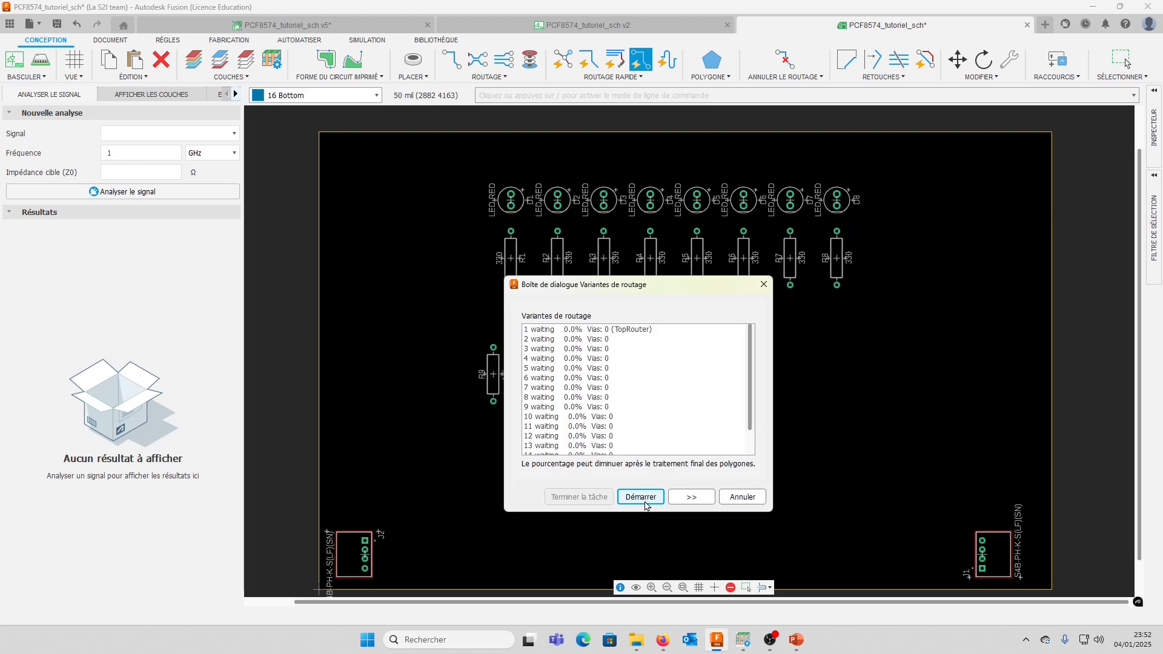
click(645, 499)
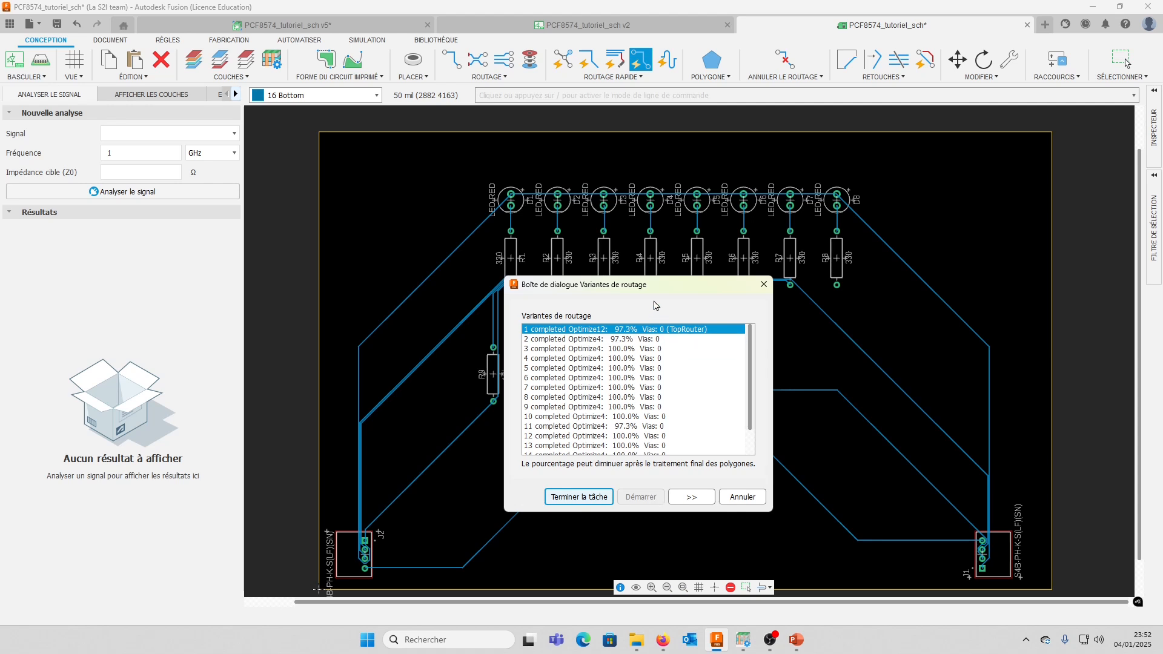
drag(665, 276, 666, 194)
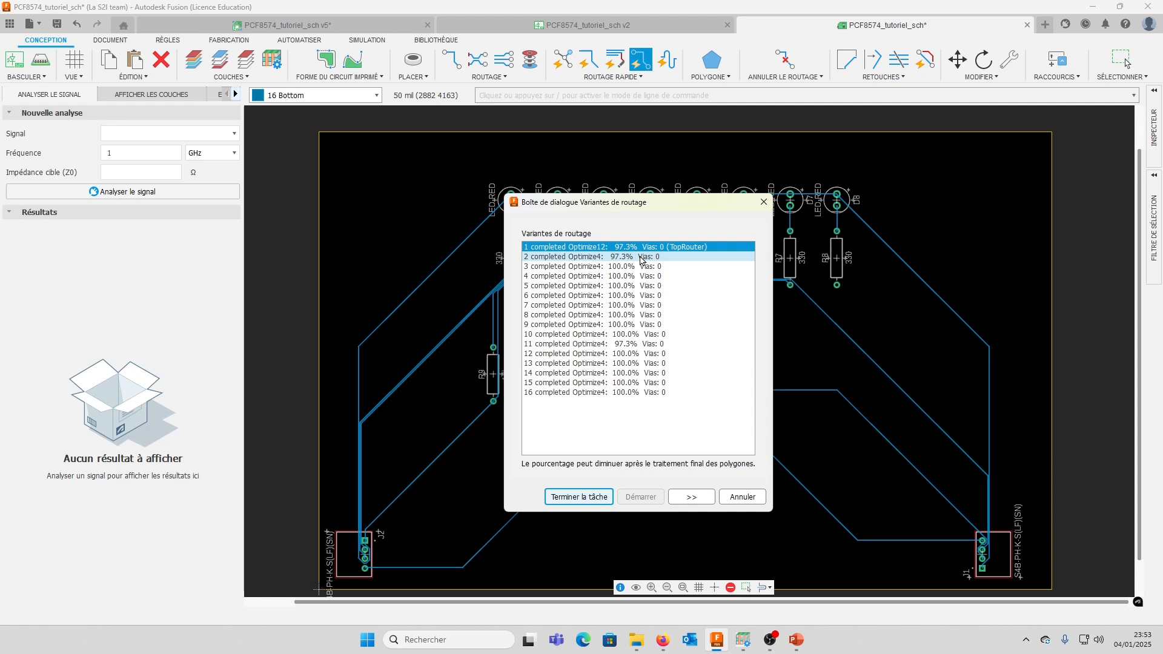
drag(649, 204, 195, 170)
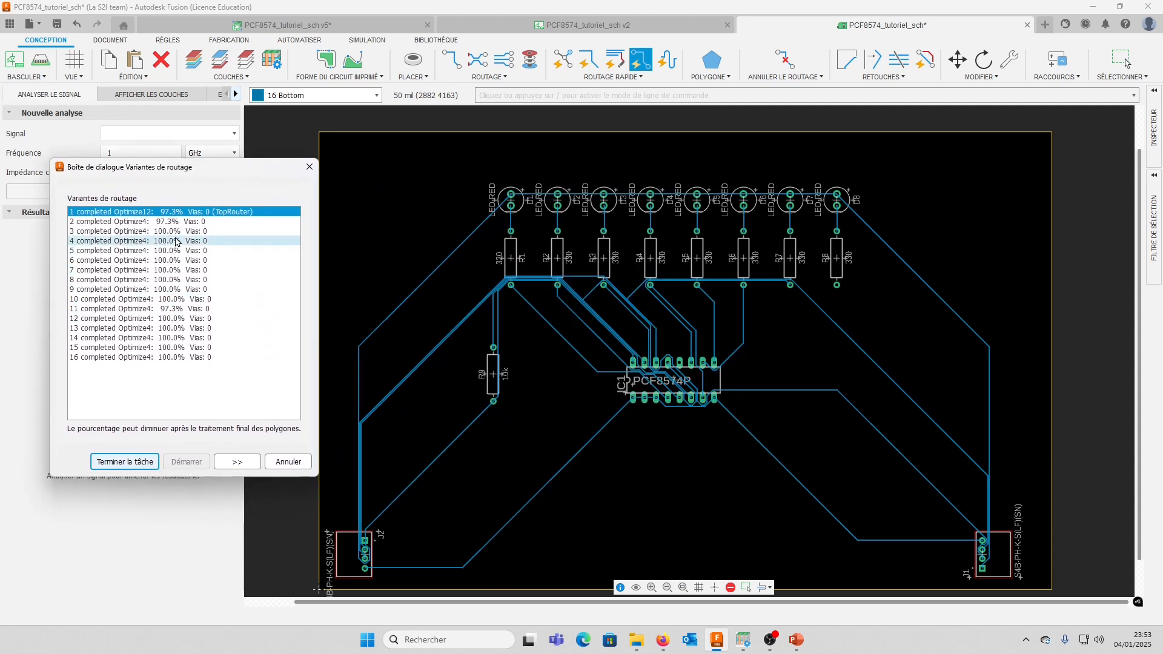
Compare several of the autorouter's completed routing variants on the board and apply variant 13
click(176, 230)
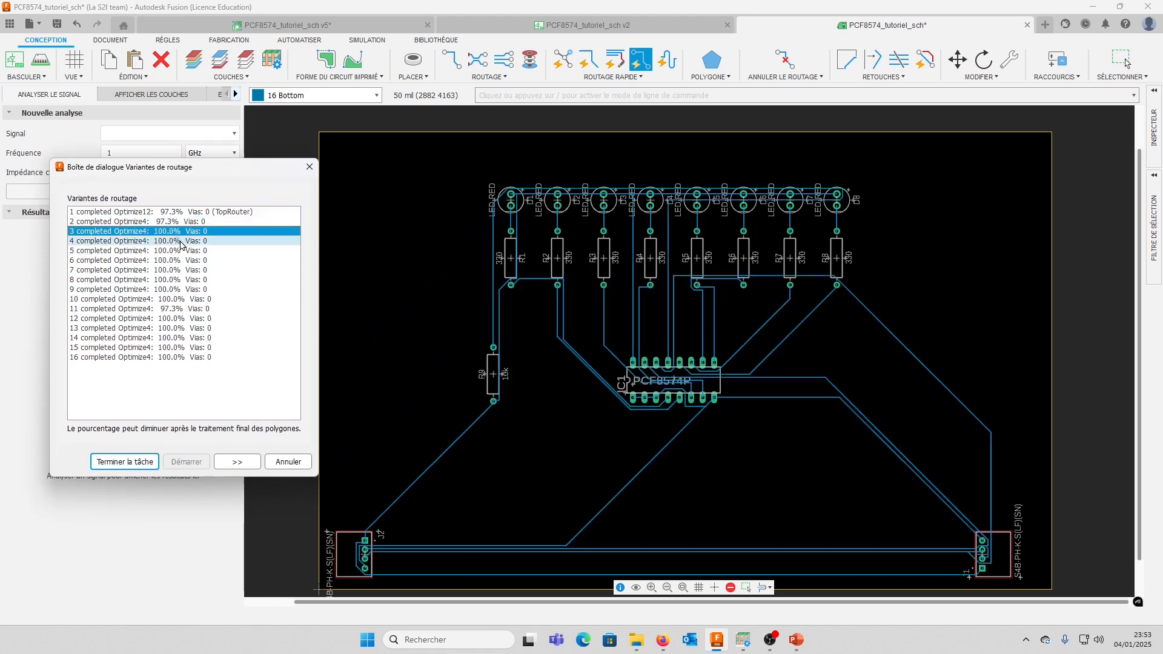
click(180, 241)
click(185, 252)
click(186, 269)
click(183, 308)
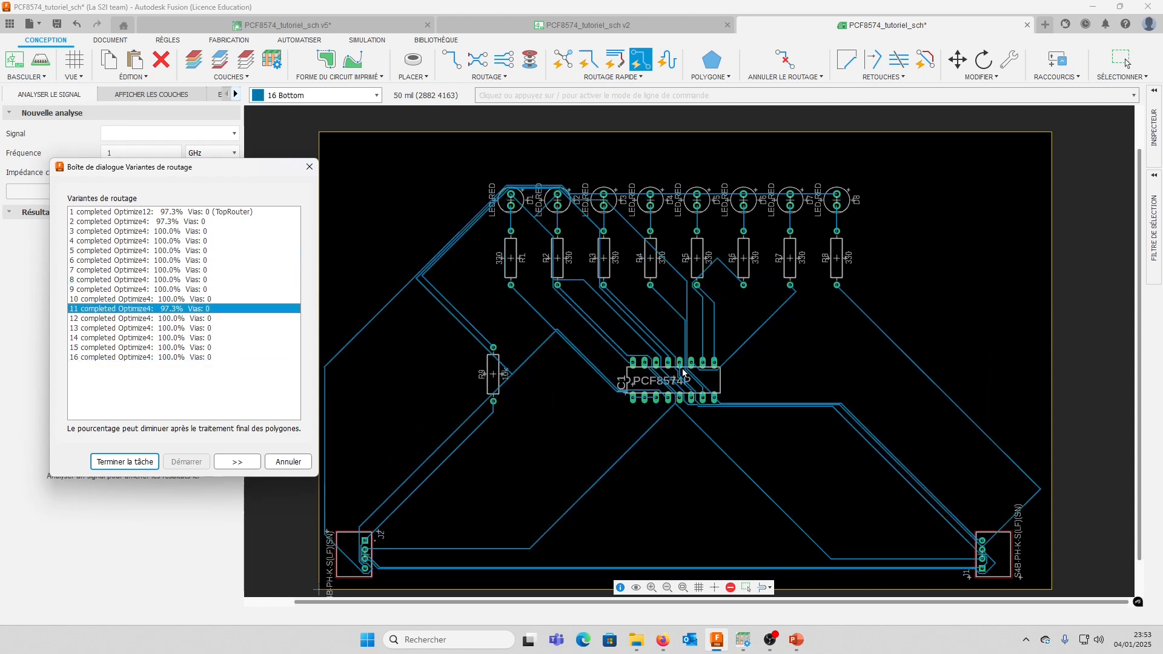
click(185, 318)
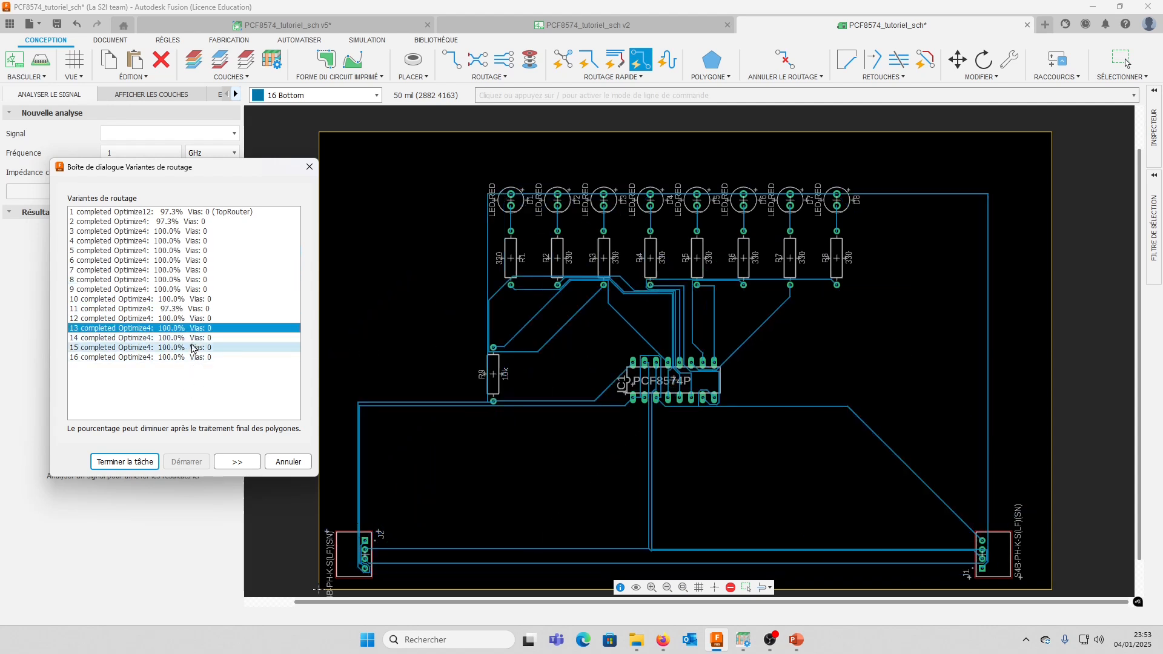
click(191, 328)
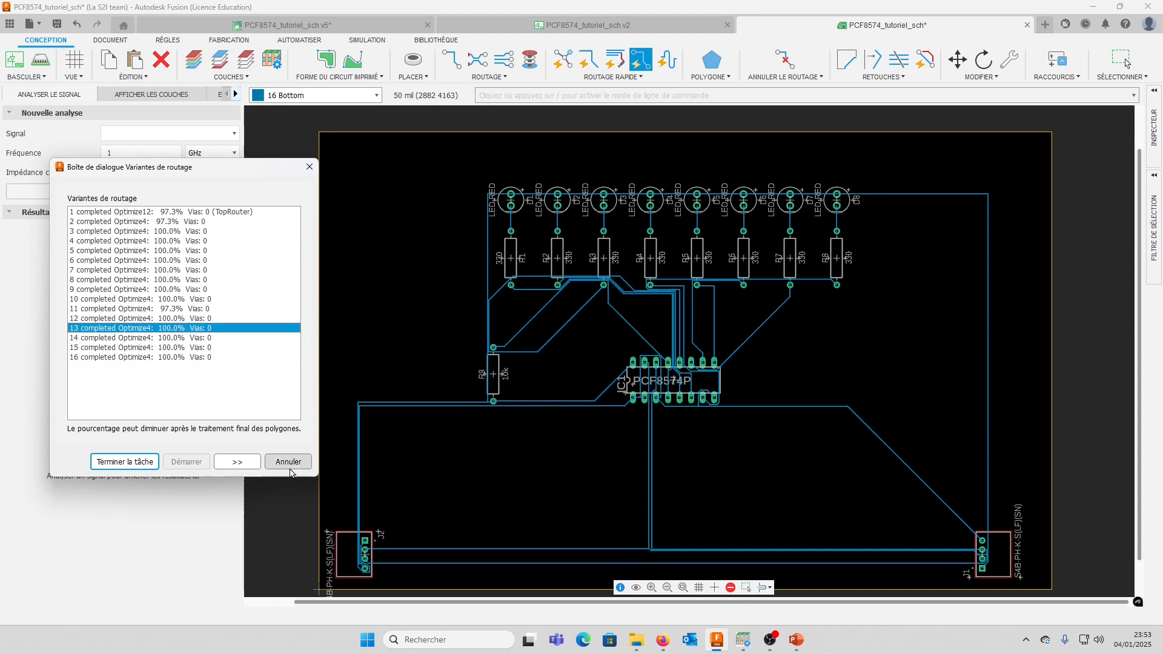
click(125, 461)
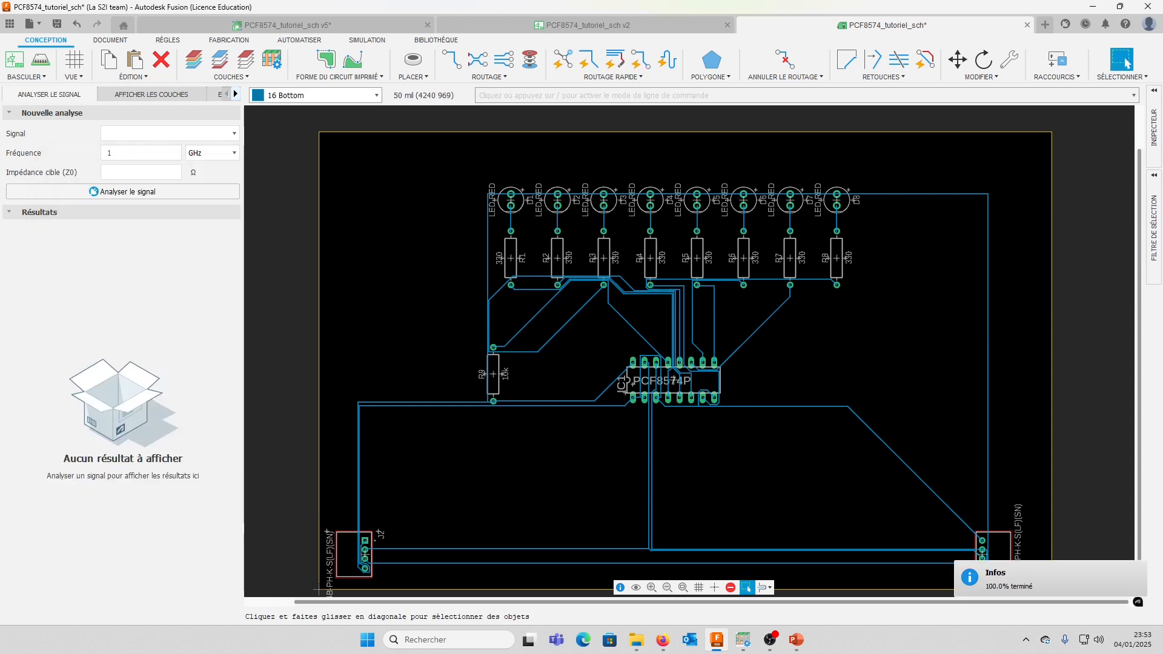
Examine the autorouted Bottom tracks up close around connector J1, the resistor pads and the pins of IC1
scroll(740, 507, up, 1)
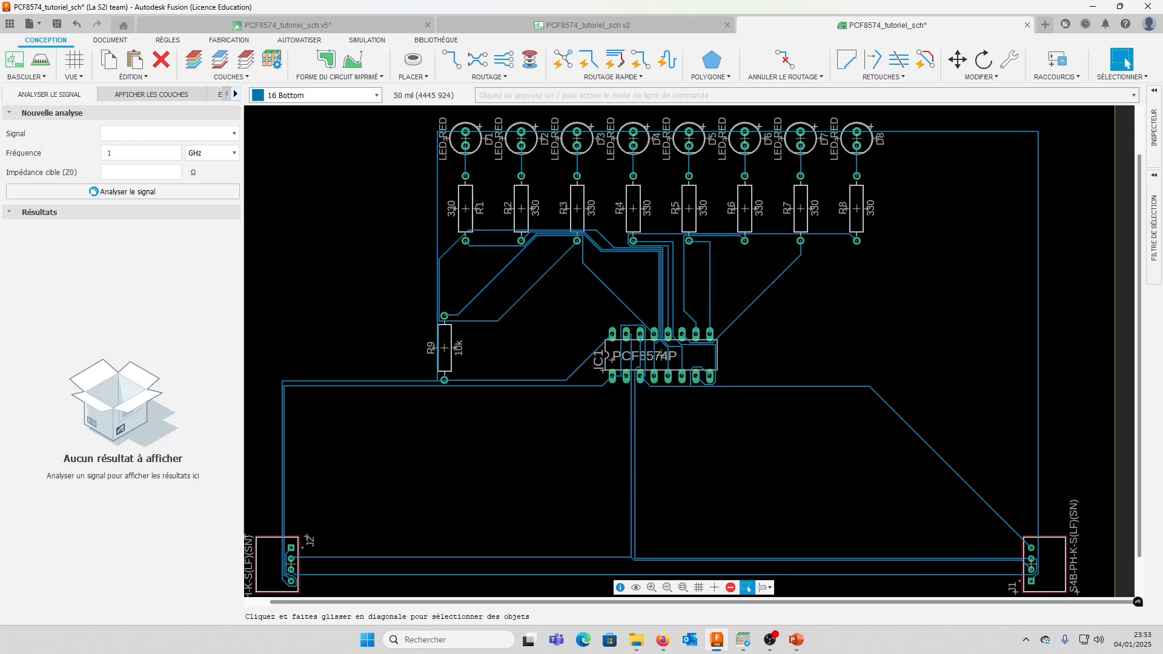
scroll(1033, 567, up, 12)
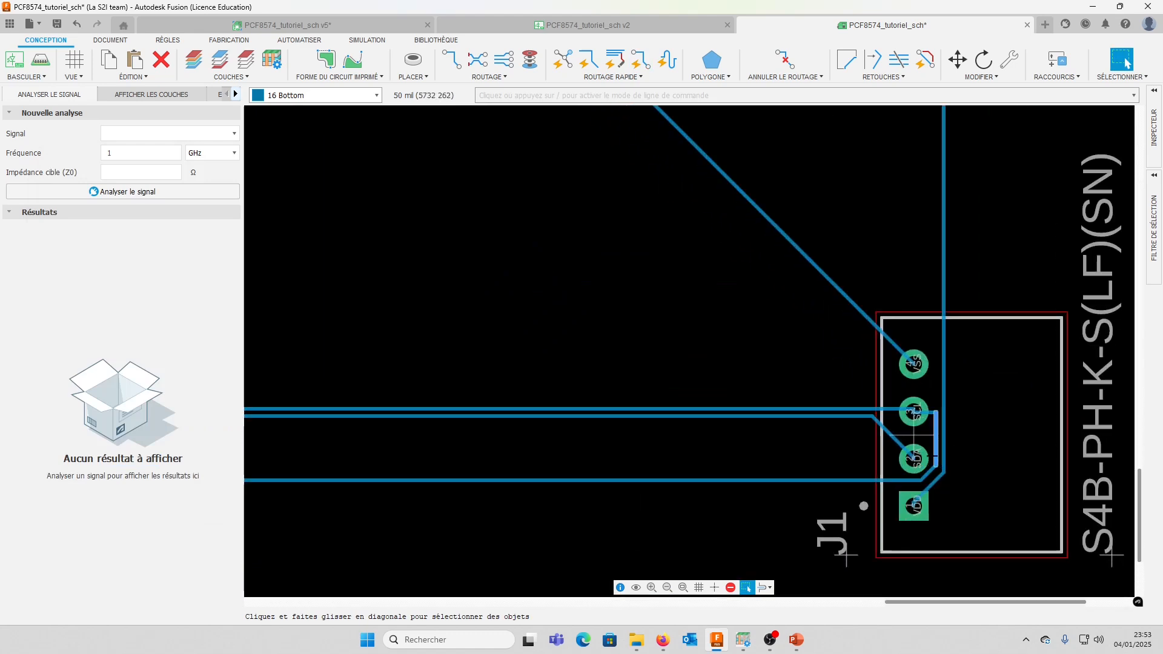
scroll(942, 455, down, 10)
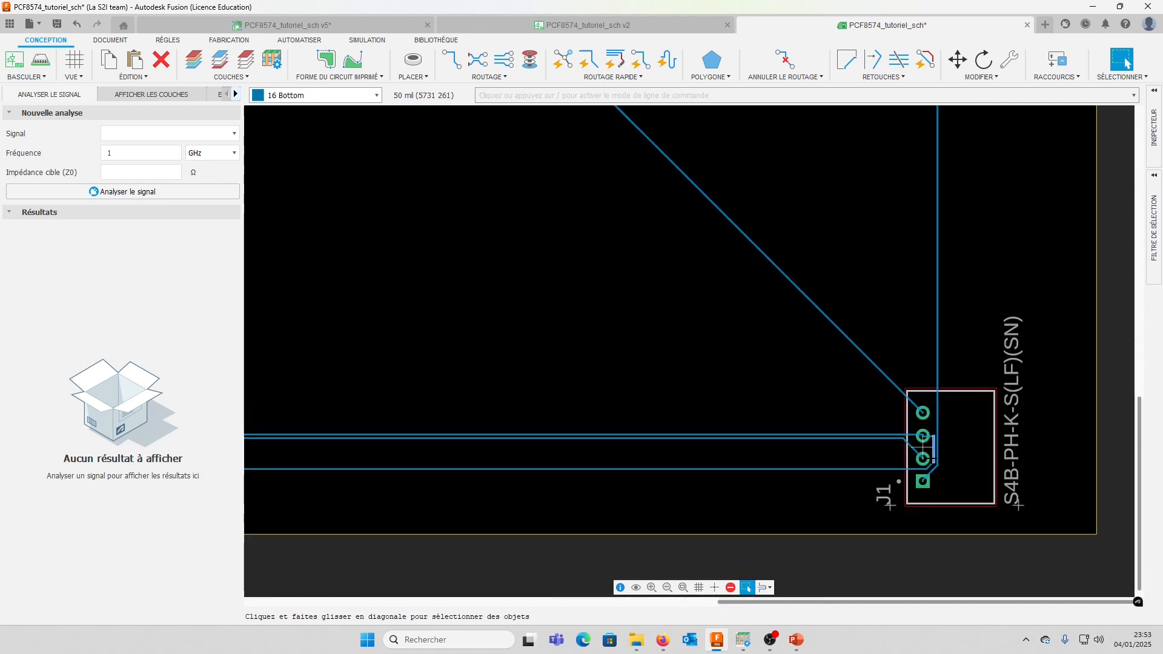
scroll(732, 318, up, 6)
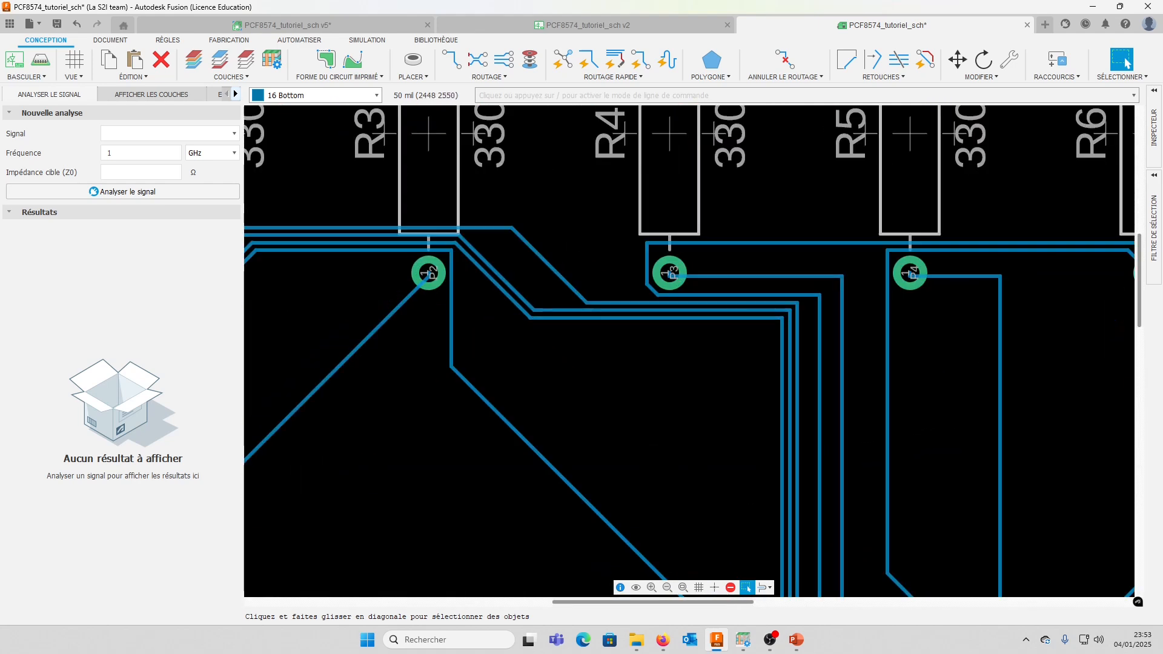
scroll(521, 416, up, 3)
mouse_move(745, 533)
middle_down()
mouse_move(587, 297)
mouse_move(523, 238)
middle_up()
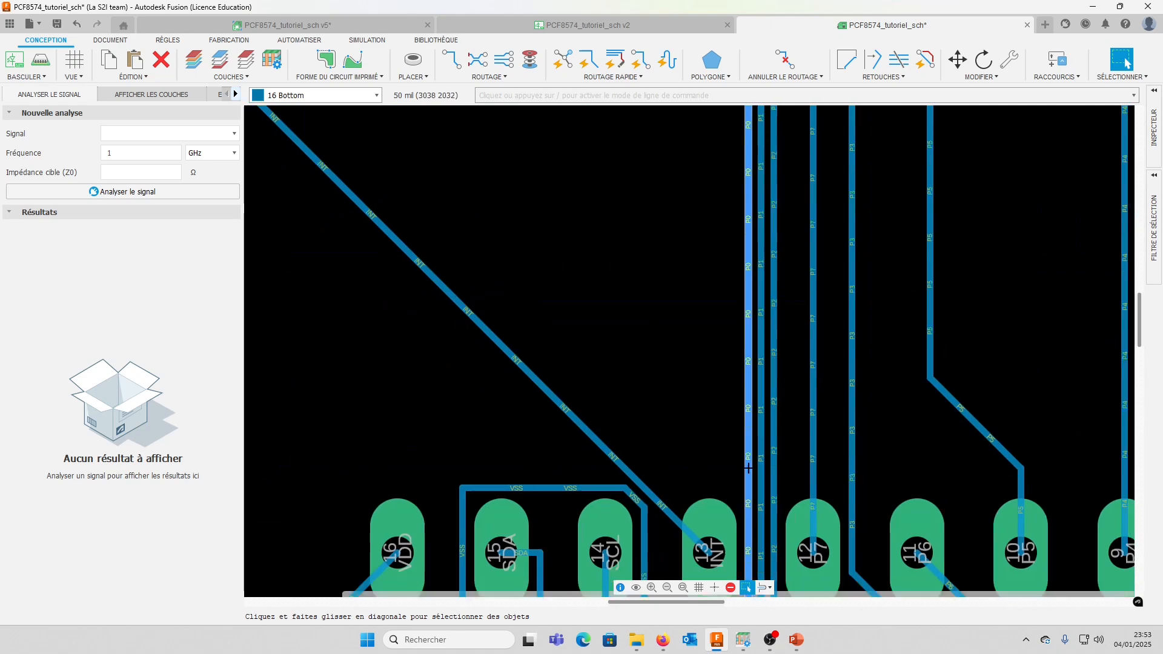
middle_drag(751, 485, 684, 232)
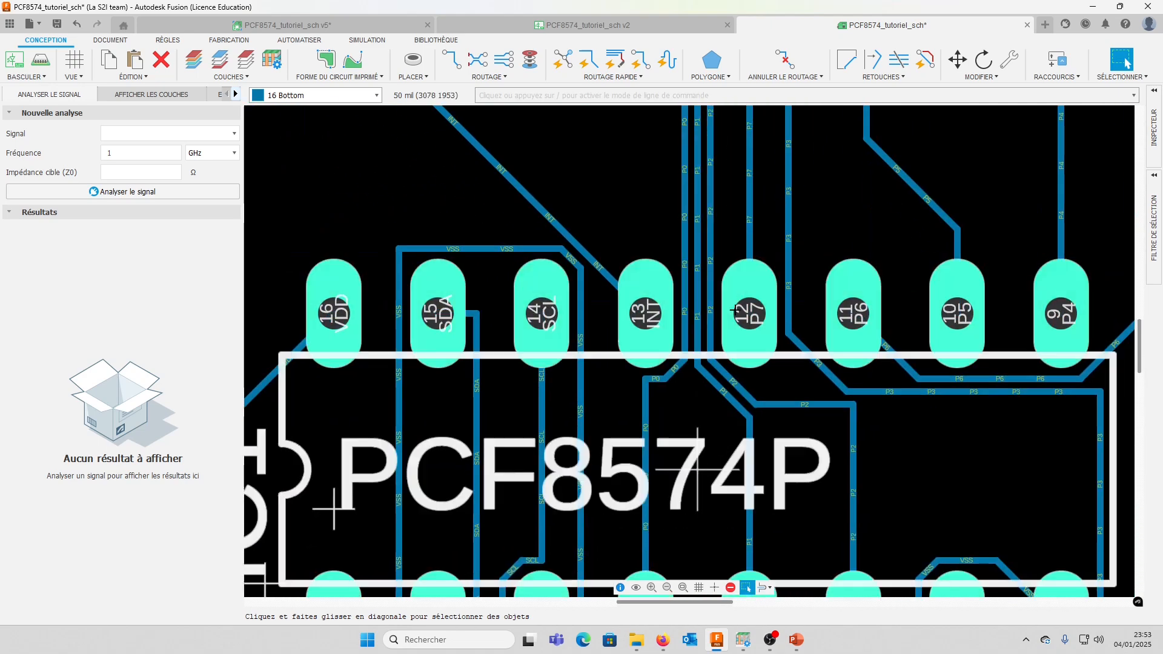
scroll(730, 341, up, 1)
scroll(730, 342, down, 2)
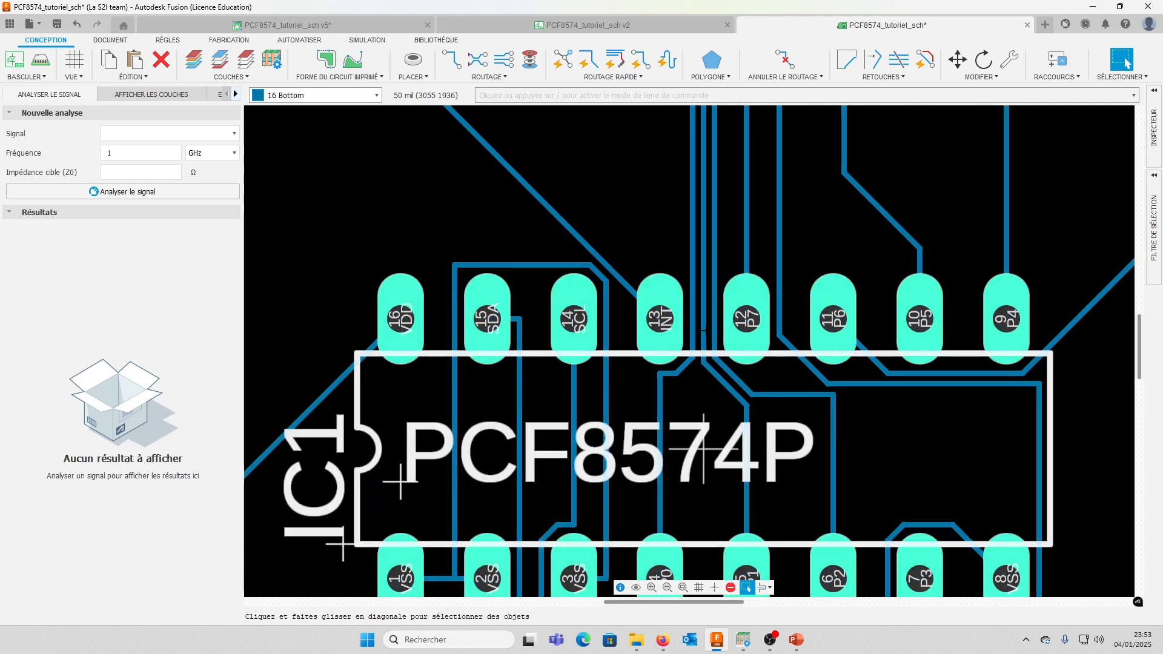
scroll(715, 331, down, 2)
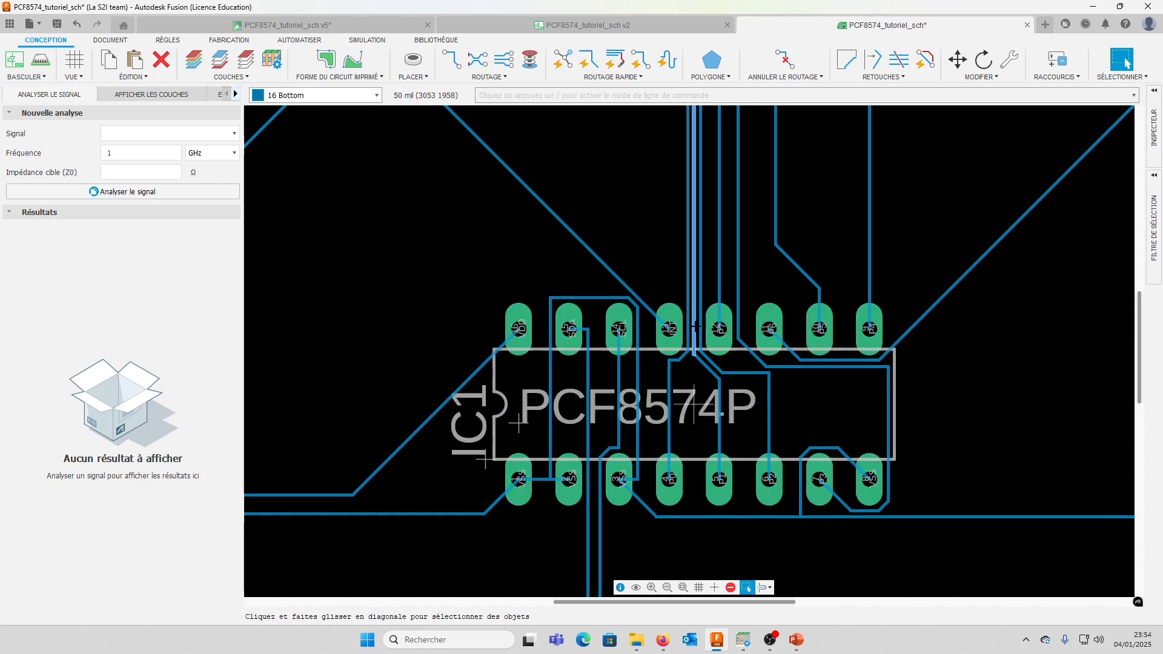
scroll(695, 327, up, 7)
scroll(704, 359, down, 16)
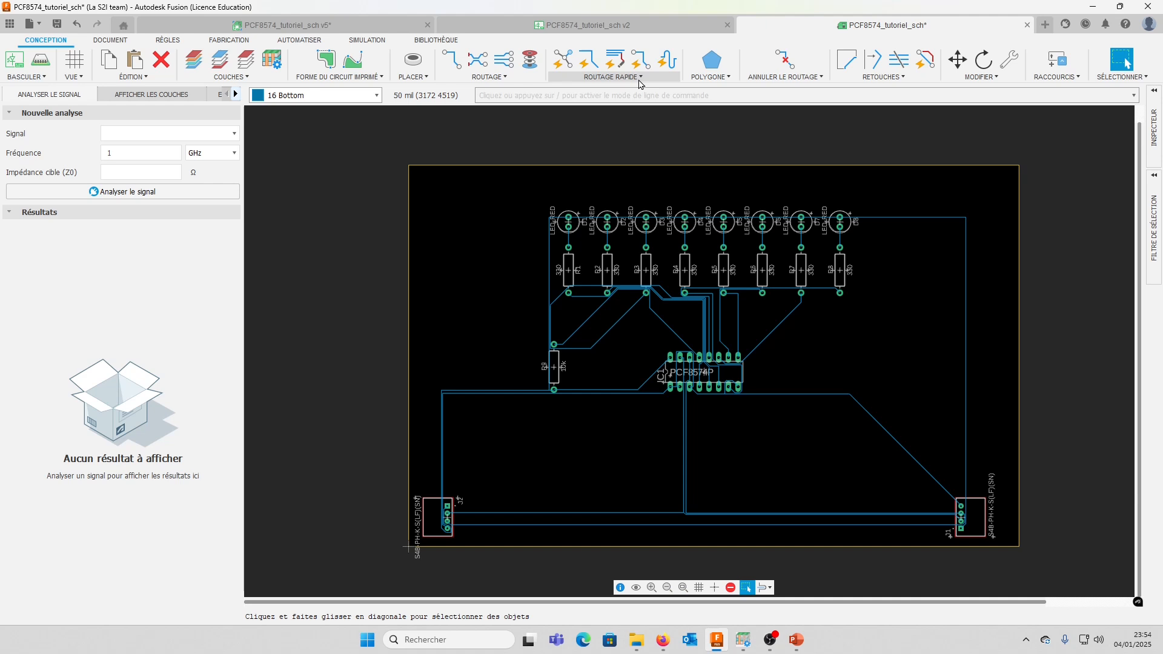
Remove the whole autorouted layout by unrouting all segments
click(783, 77)
click(785, 103)
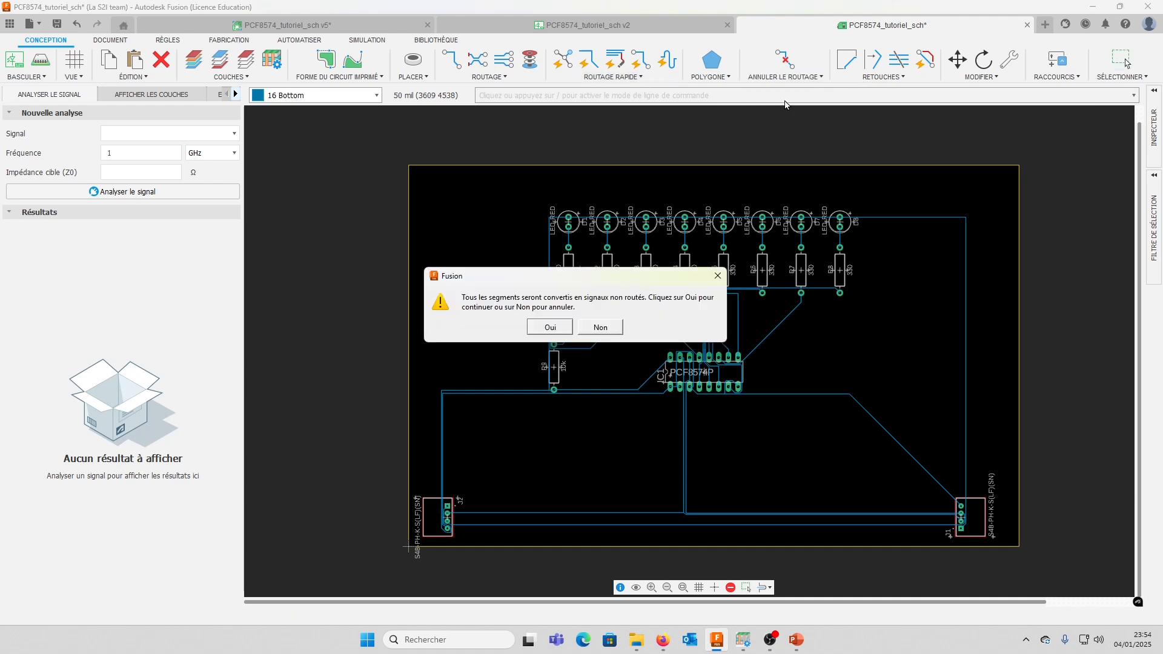
click(551, 327)
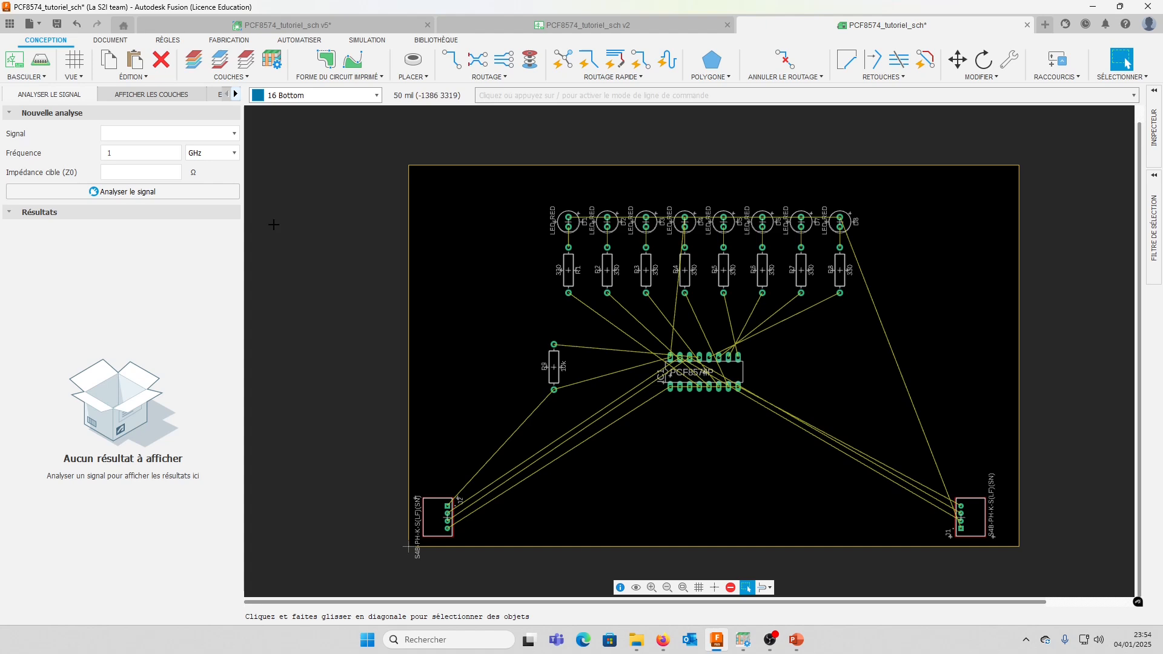
Open the board's design rules and enlarge the dialog until the full list of general rules fits
click(167, 42)
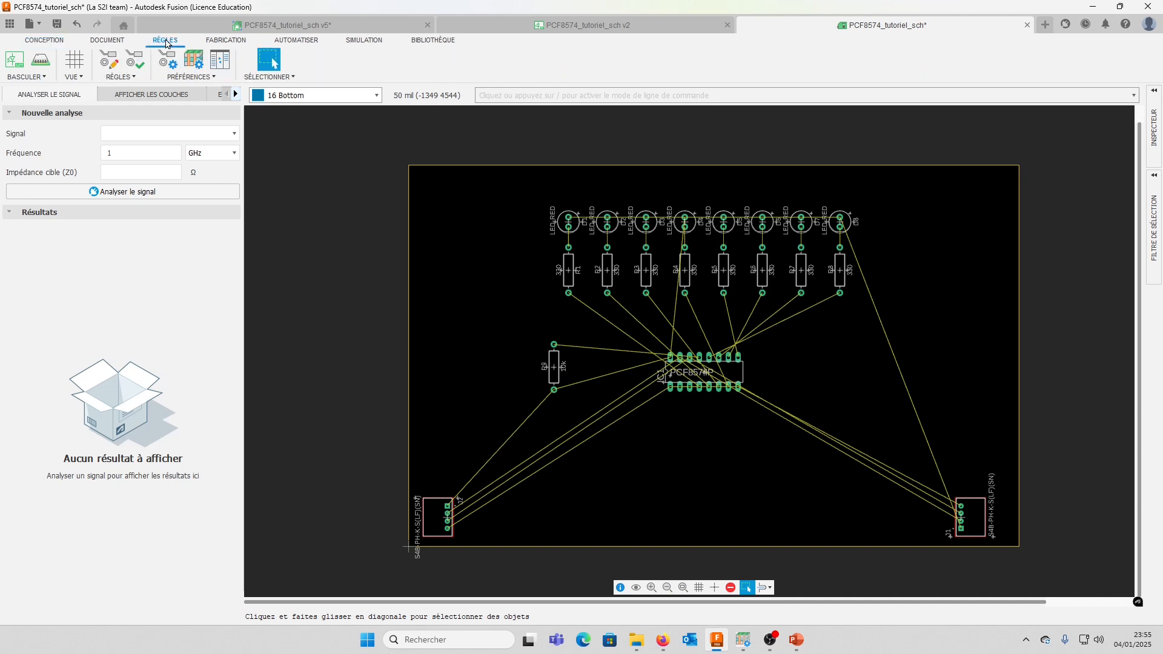
click(110, 67)
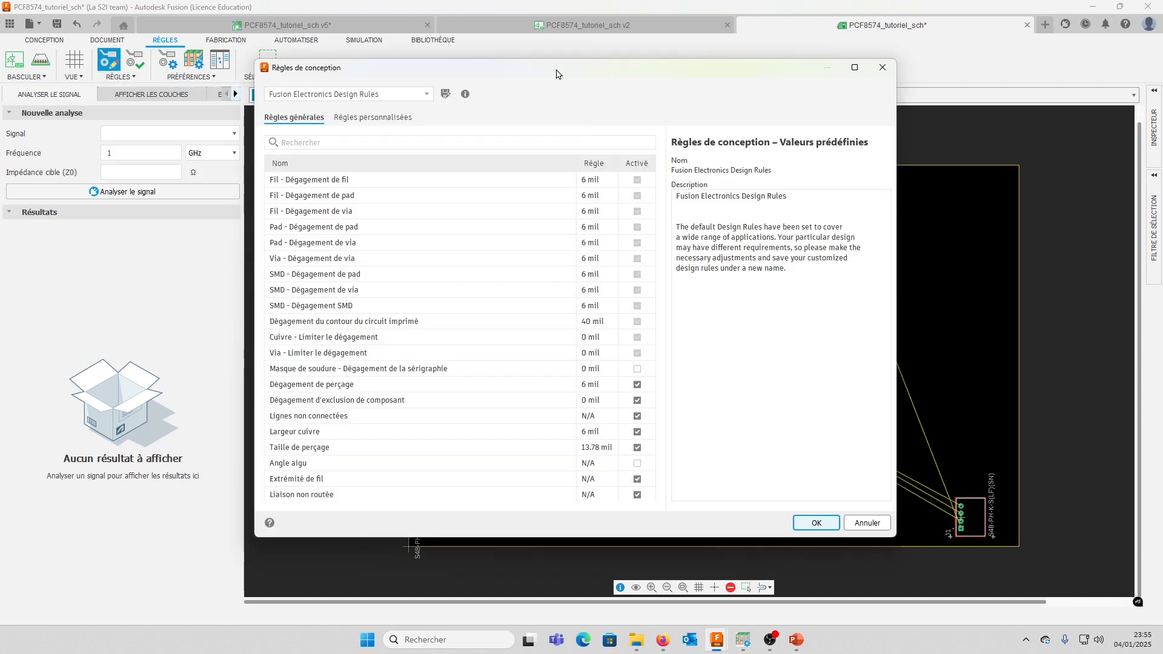
drag(556, 73, 618, 69)
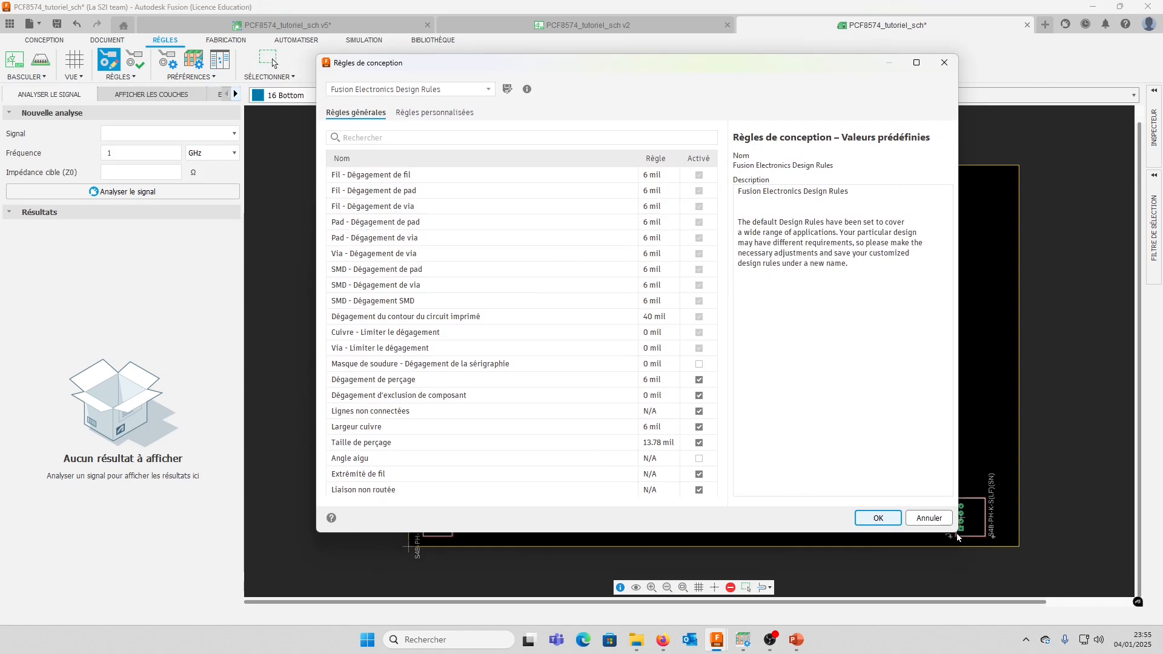
drag(958, 533, 1006, 578)
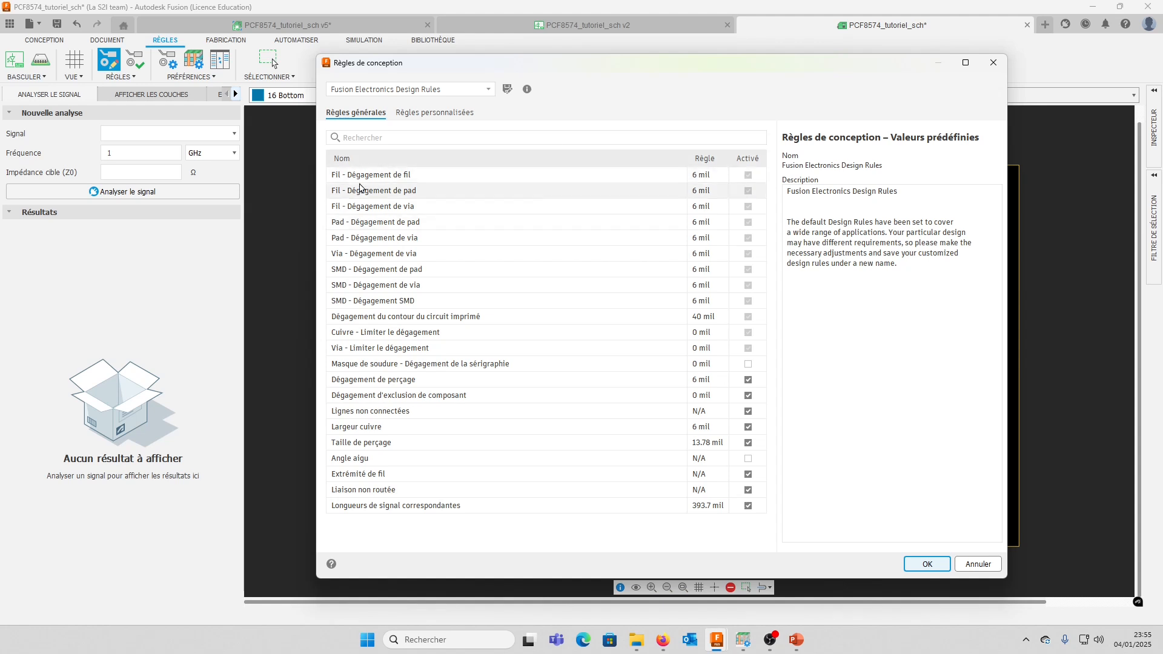
Set the minimum wire-to-wire clearance (Fil - Dégagement de fil) to 0.2 mm
click(350, 178)
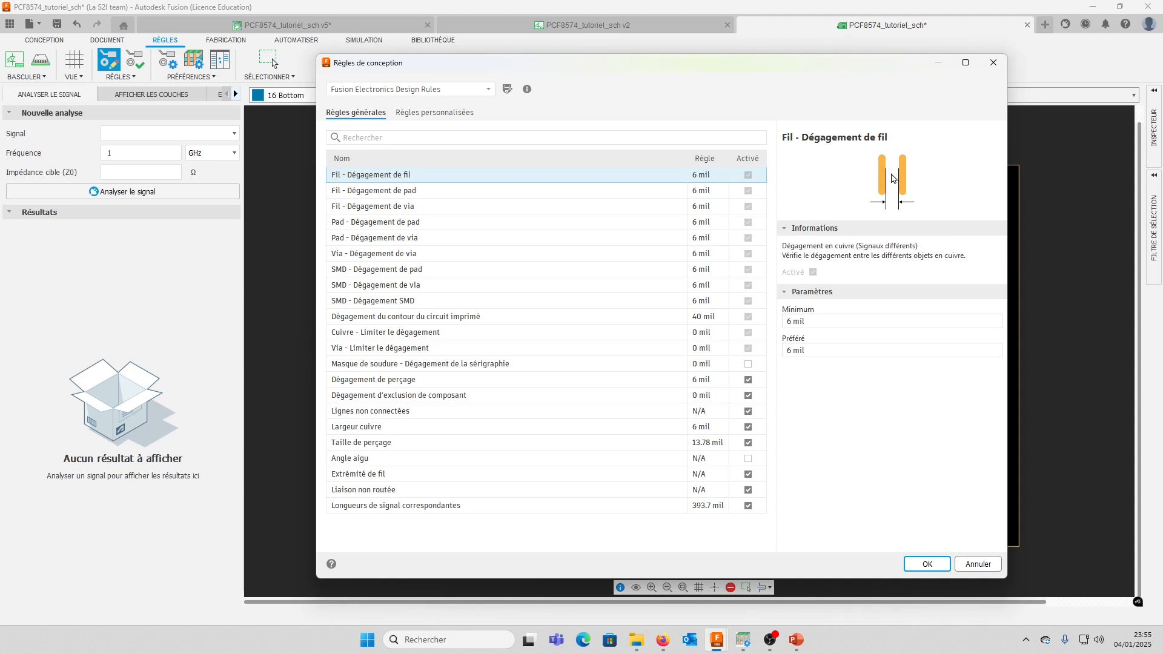
click(844, 315)
click(829, 349)
click(825, 321)
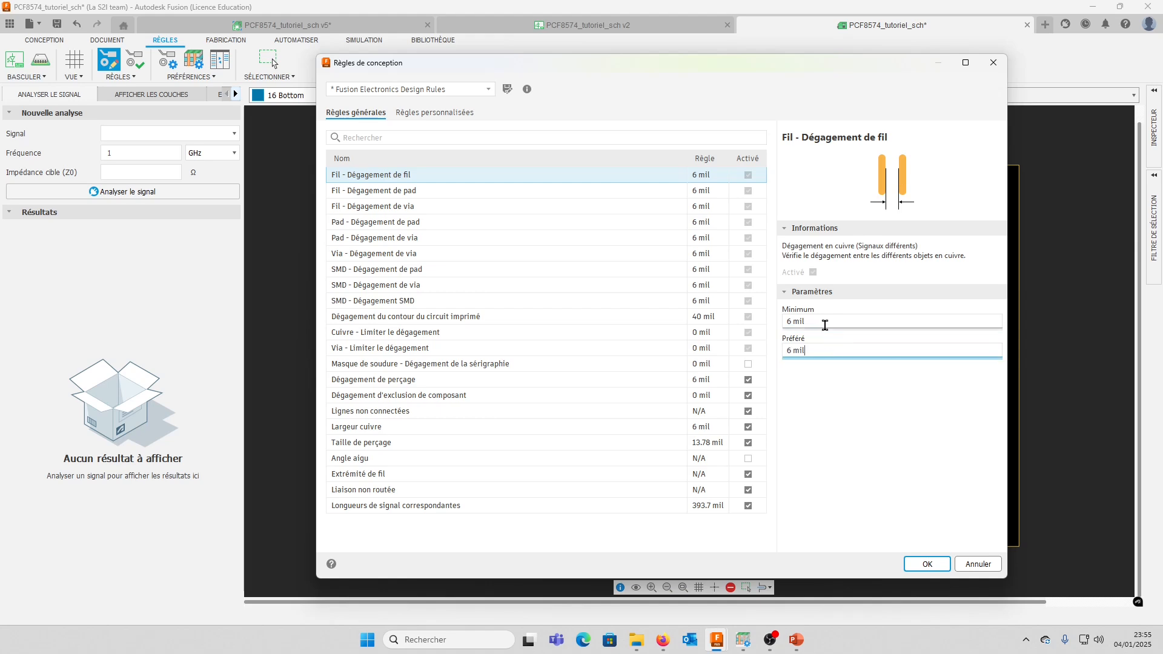
click(804, 349)
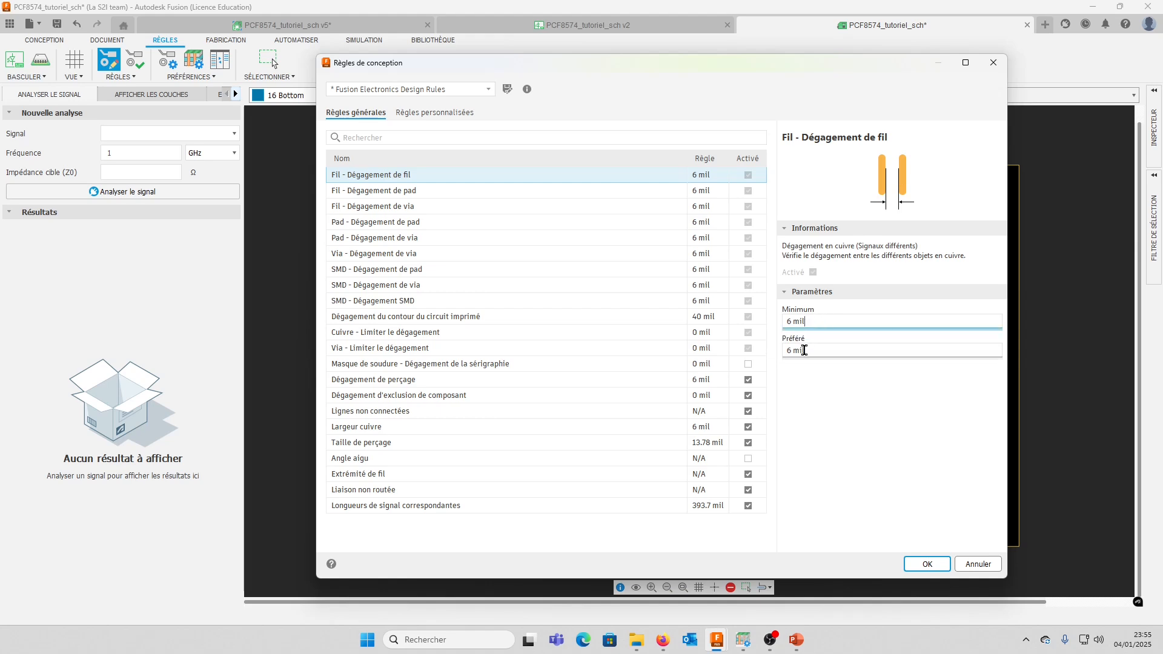
click(828, 319)
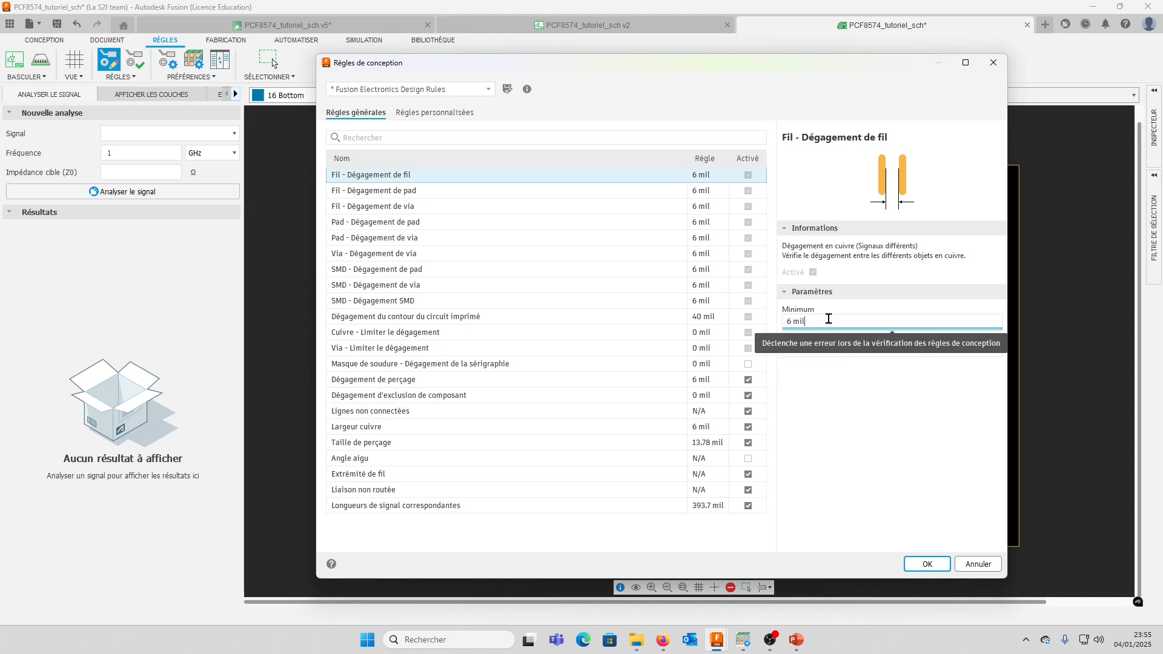
drag(829, 318, 728, 319)
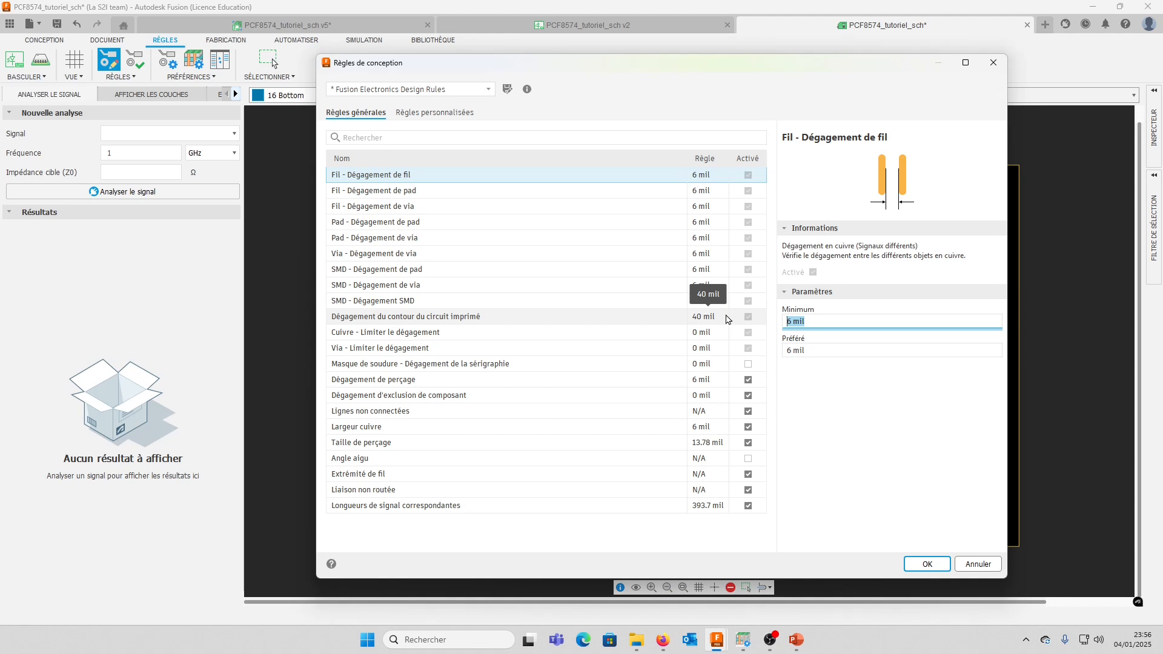
text(0.2mm)
key(Return)
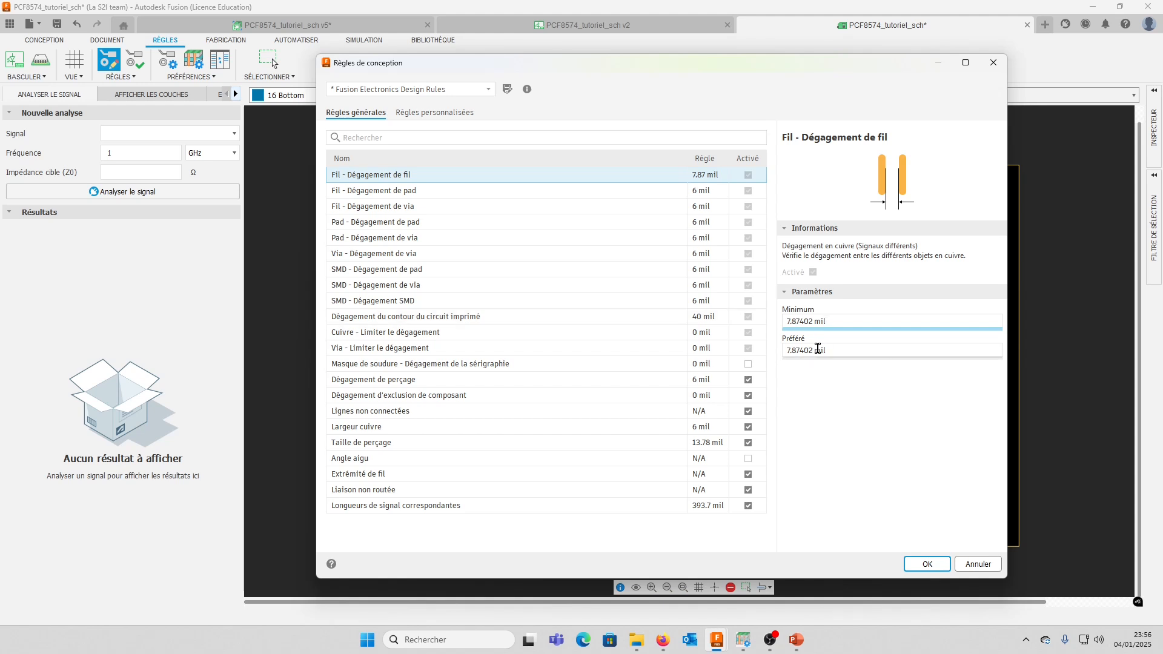
Set the preferred wire-to-wire clearance to 0.4 mm
double_click(812, 350)
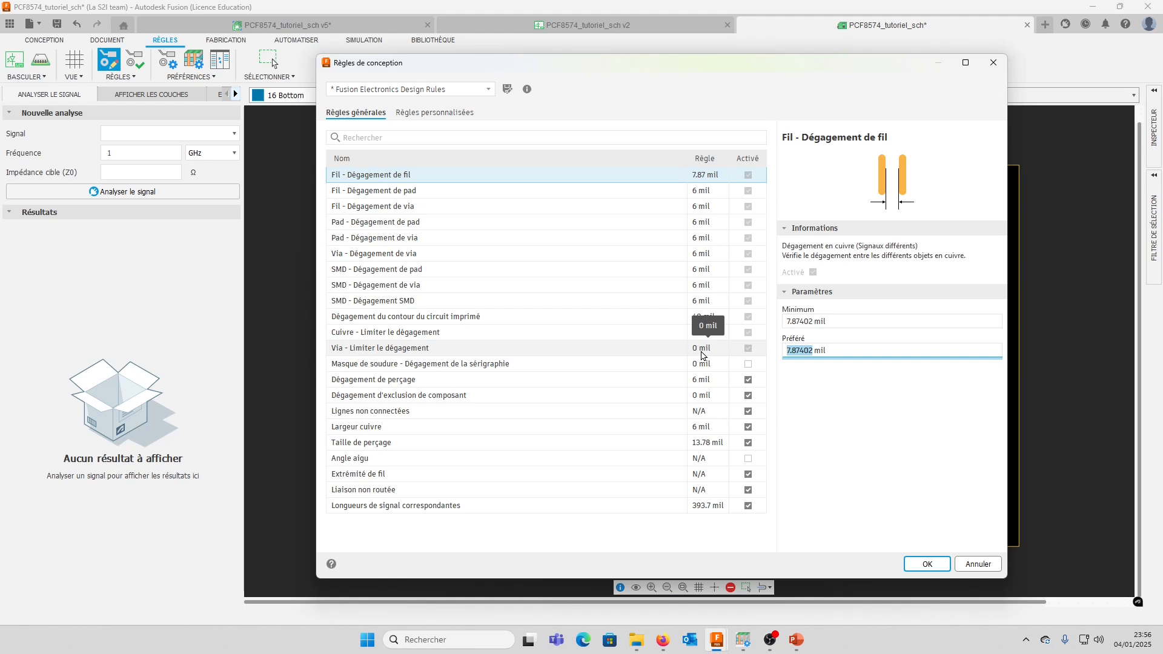
text(03.4)
key(BackSpace)
key(End)
key(BackSpace)
key(BackSpace)
text(m)
key(Return)
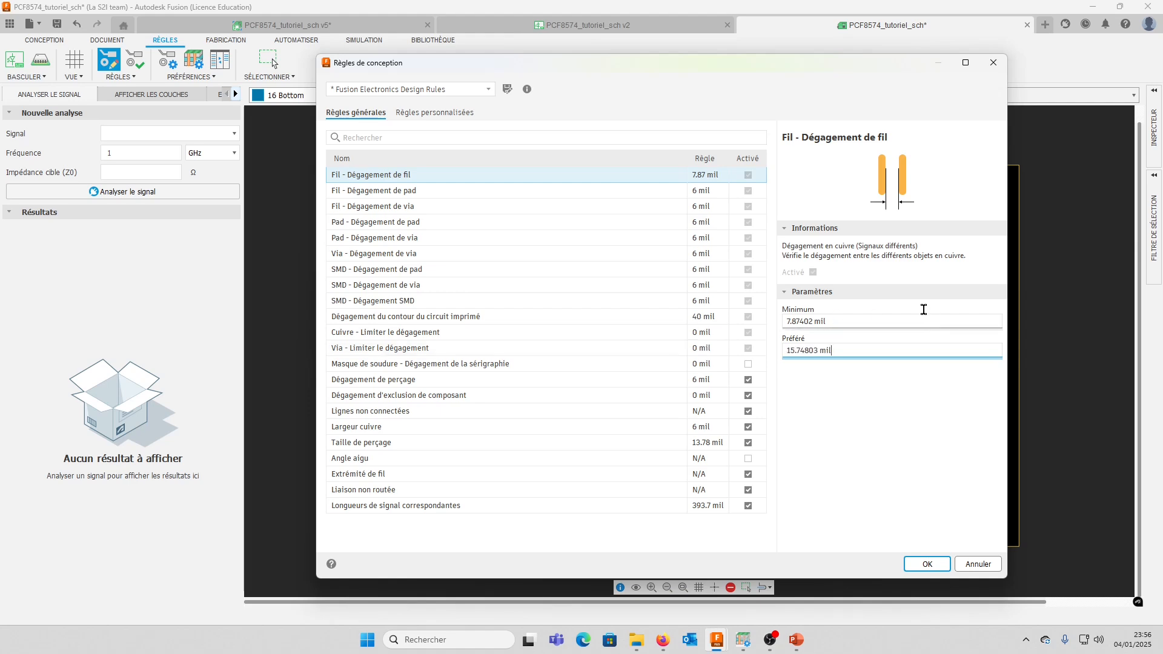
Set the wire-to-pad clearance (Fil - Dégagement de pad) to a 0.2 mm minimum and a 0.4 mm preferred value
drag(905, 62, 607, 65)
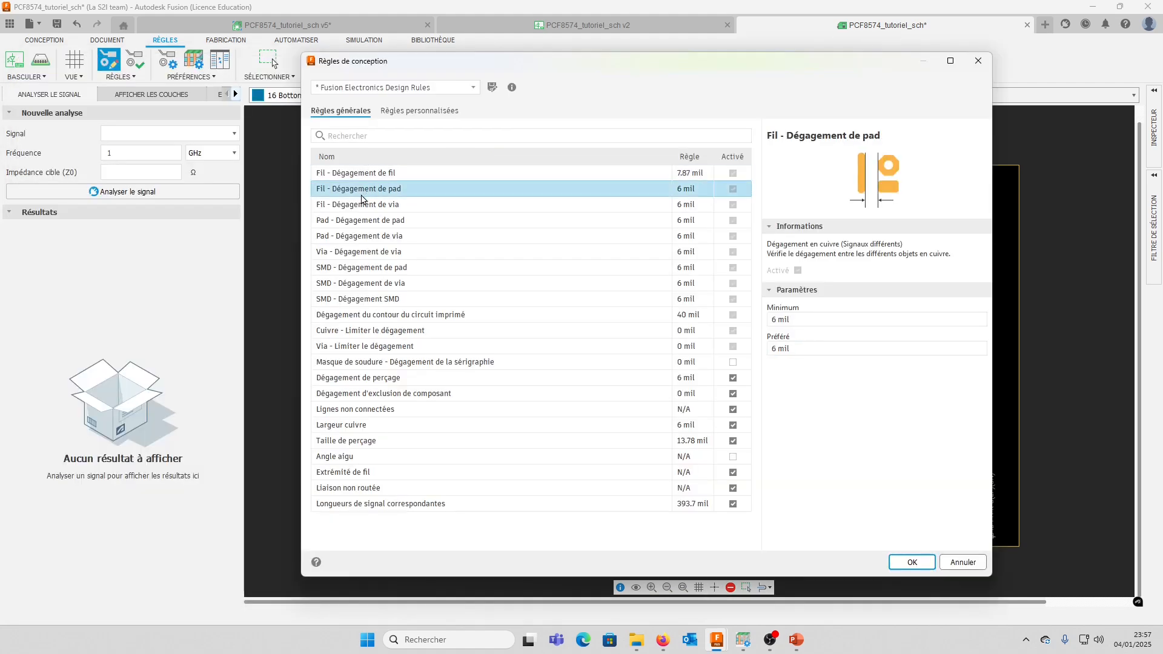
click(798, 319)
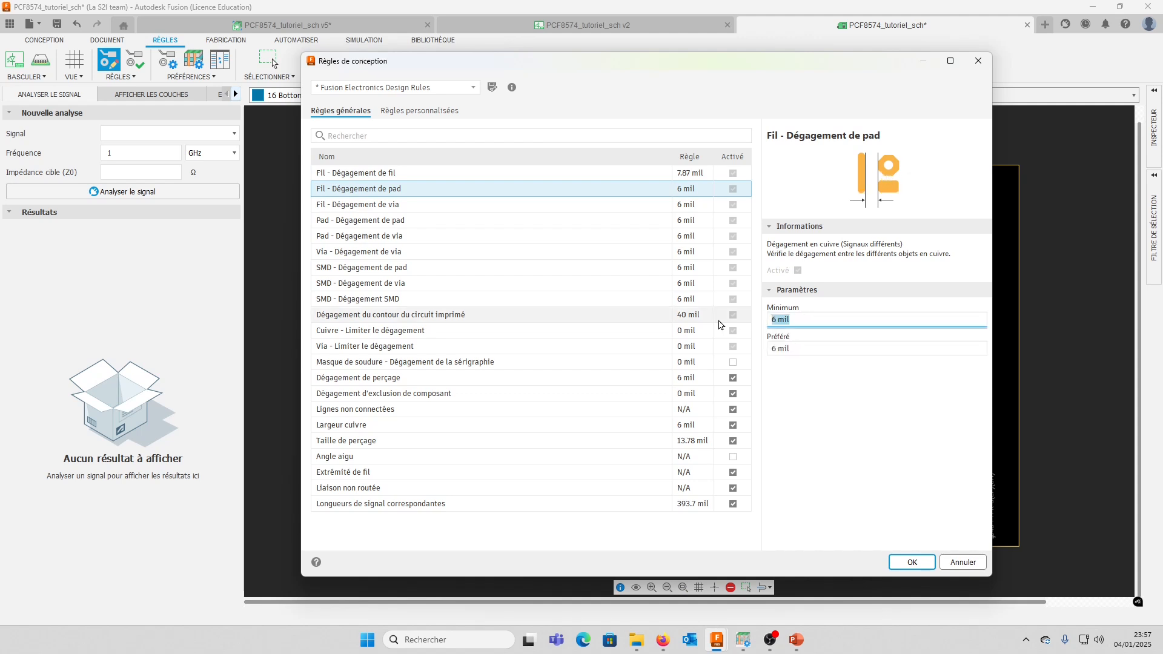
text(0.2)
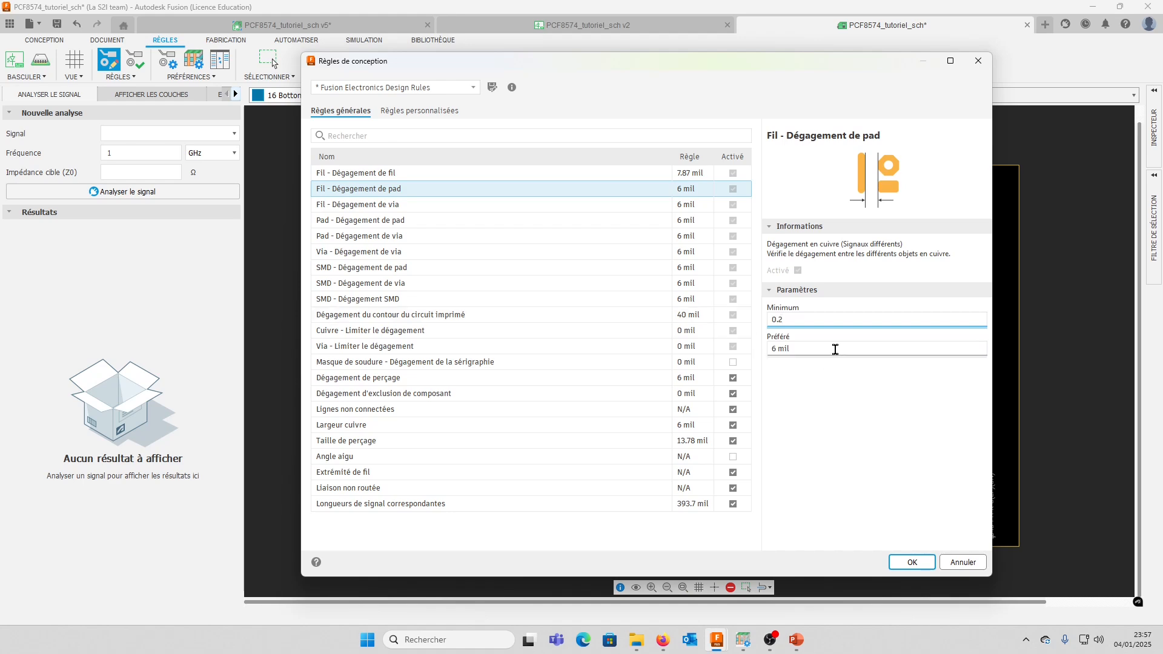
click(835, 350)
text(0.)
text(4mil)
click(491, 204)
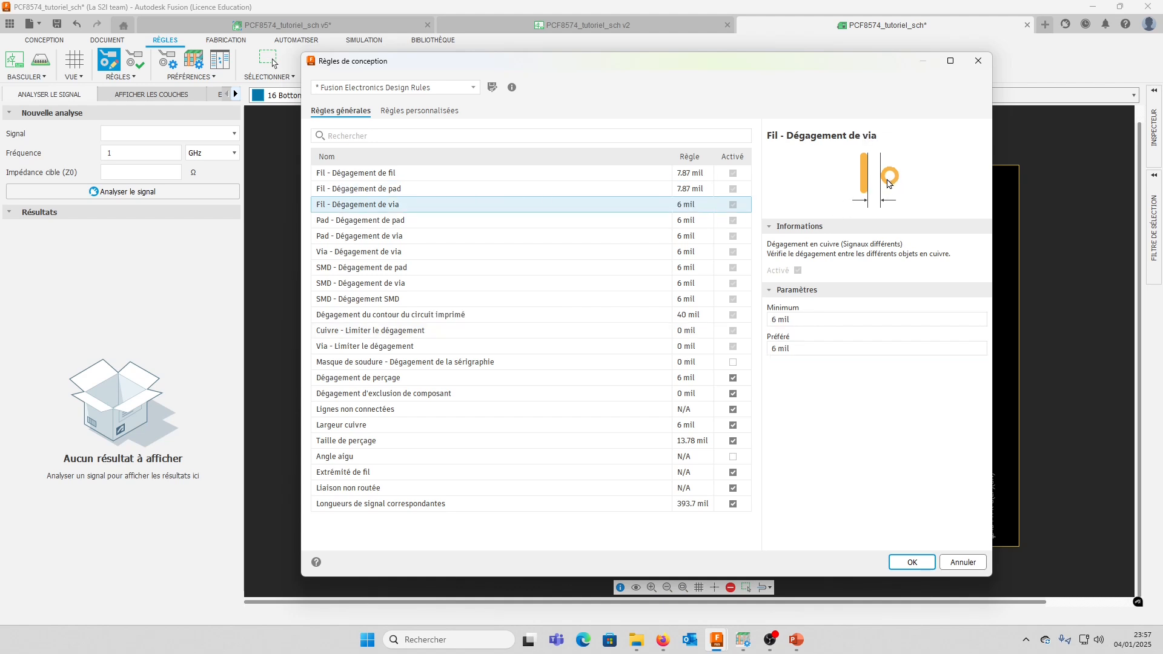
Set the minimum pad-to-pad clearance (Pad - Dégagement de pad) to 0.2 mm and shift the dialog off part of the board
drag(828, 68, 804, 63)
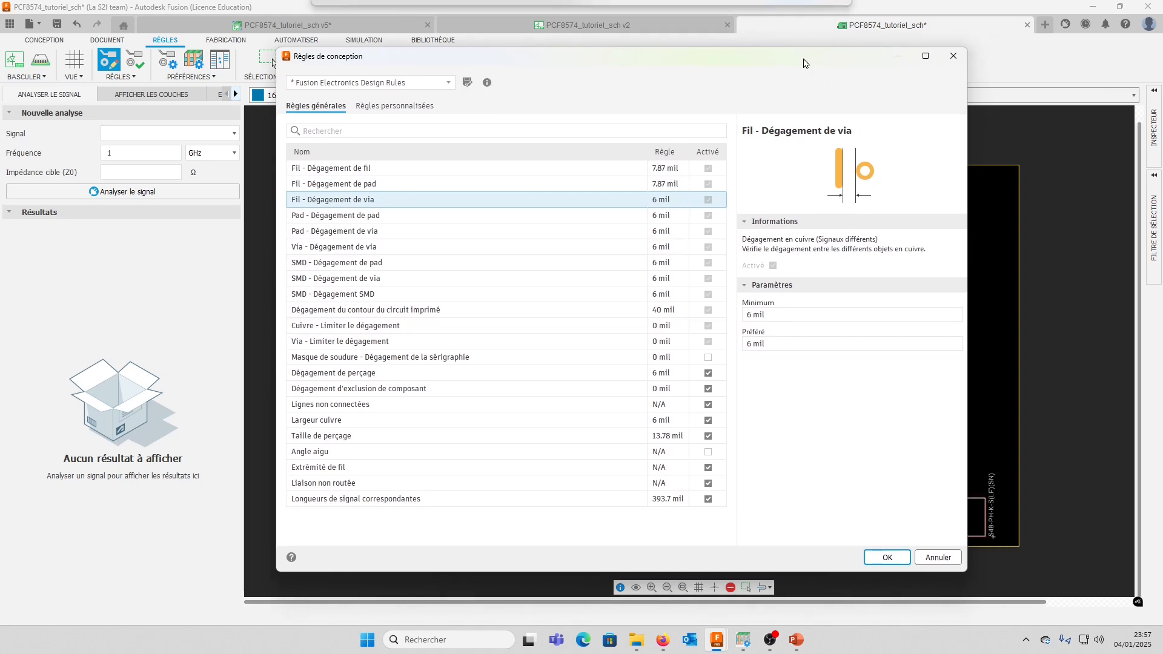
click(453, 219)
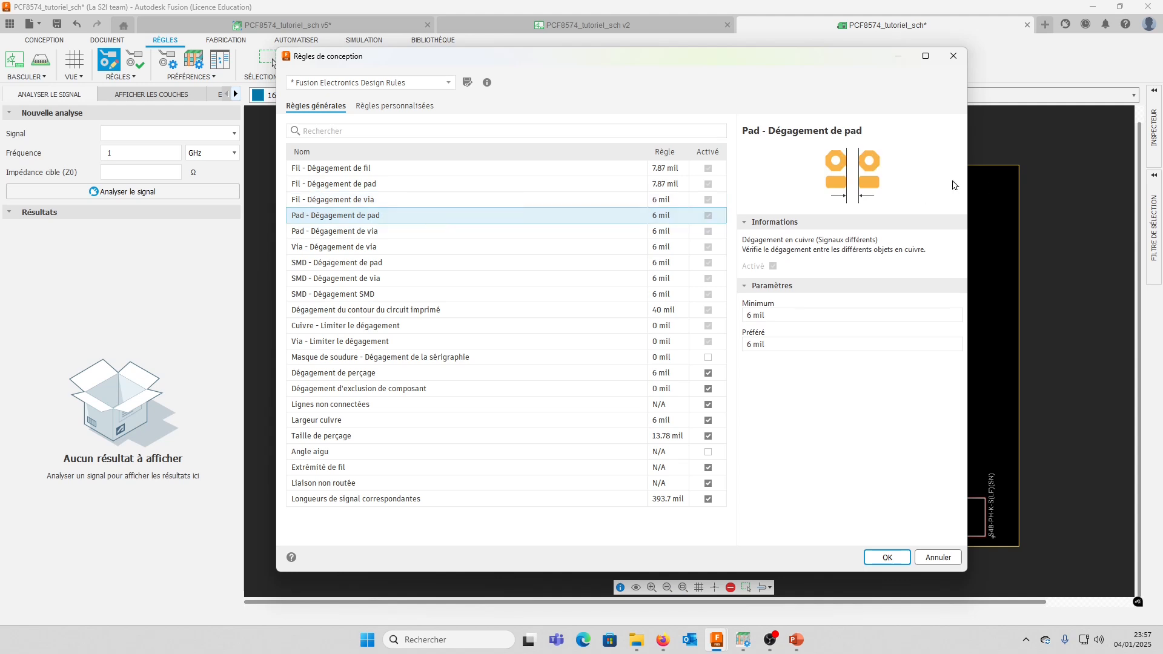
drag(834, 65, 598, 108)
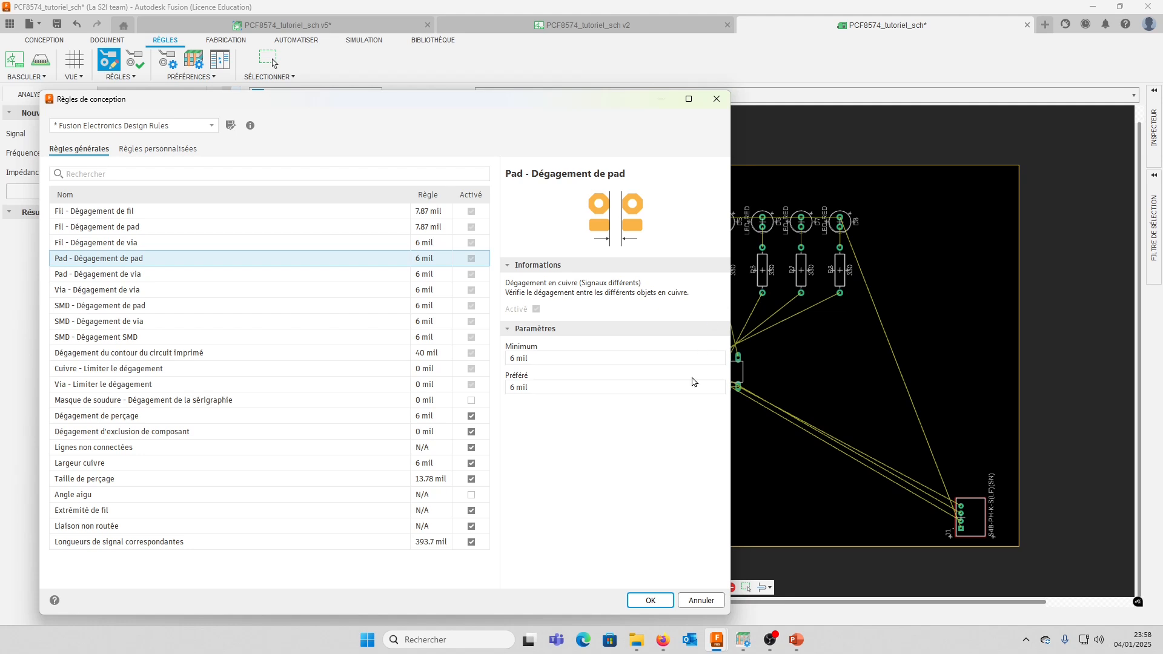
click(529, 358)
text(0.2)
key(Tab)
Review the clearance rules for pad to via, via to via, and SMD to pads, vias and other SMDs
click(169, 276)
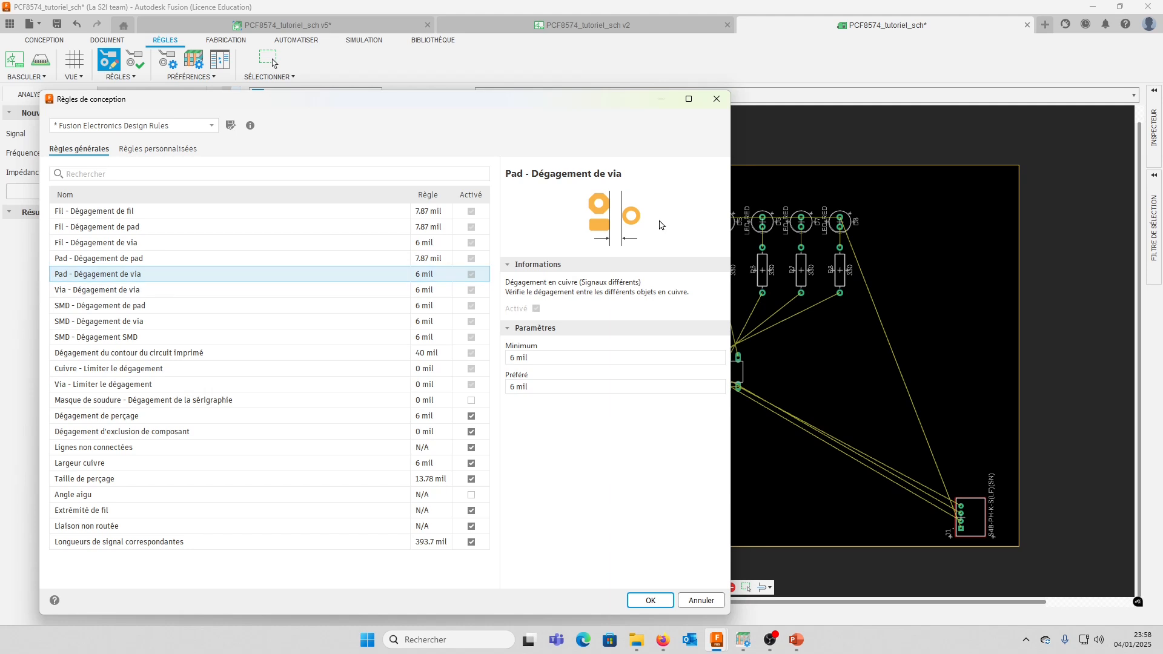
click(177, 290)
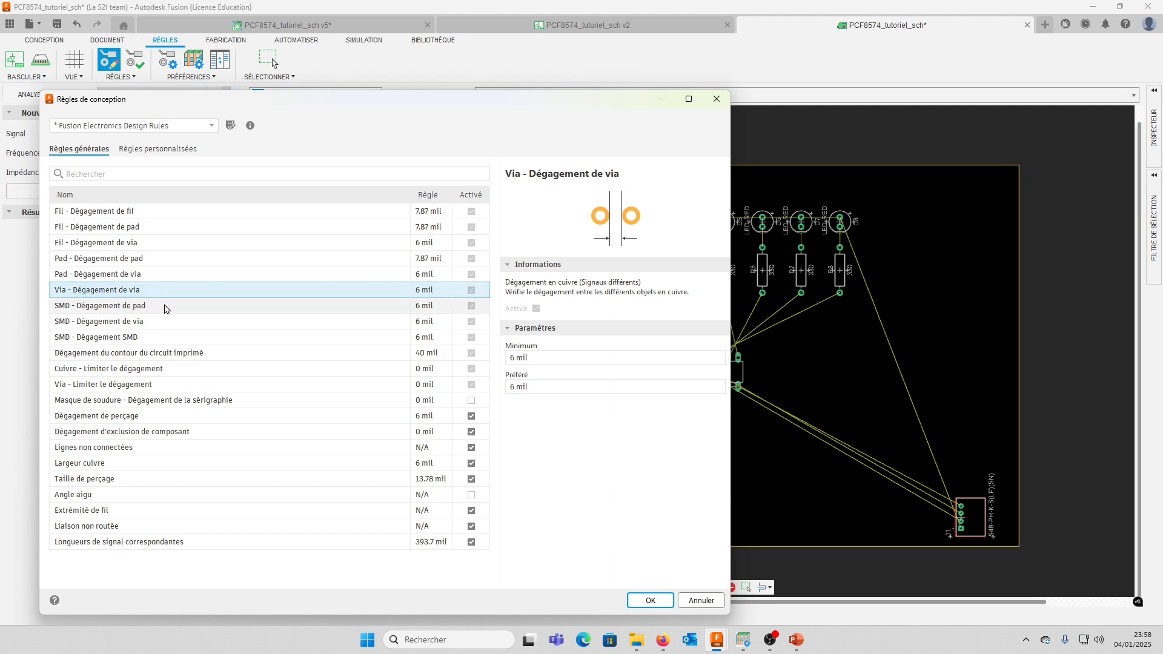
click(162, 307)
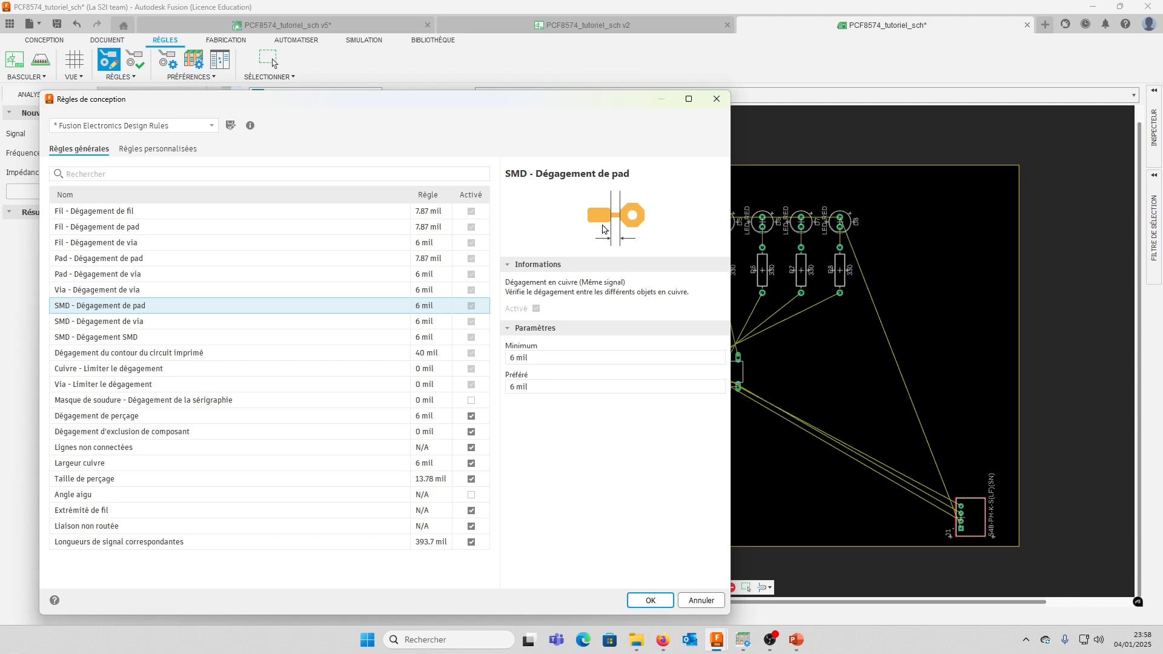
click(141, 322)
click(144, 338)
Set the minimum board outline clearance (Dégagement du contour du circuit imprimé) to 2 mm
click(260, 355)
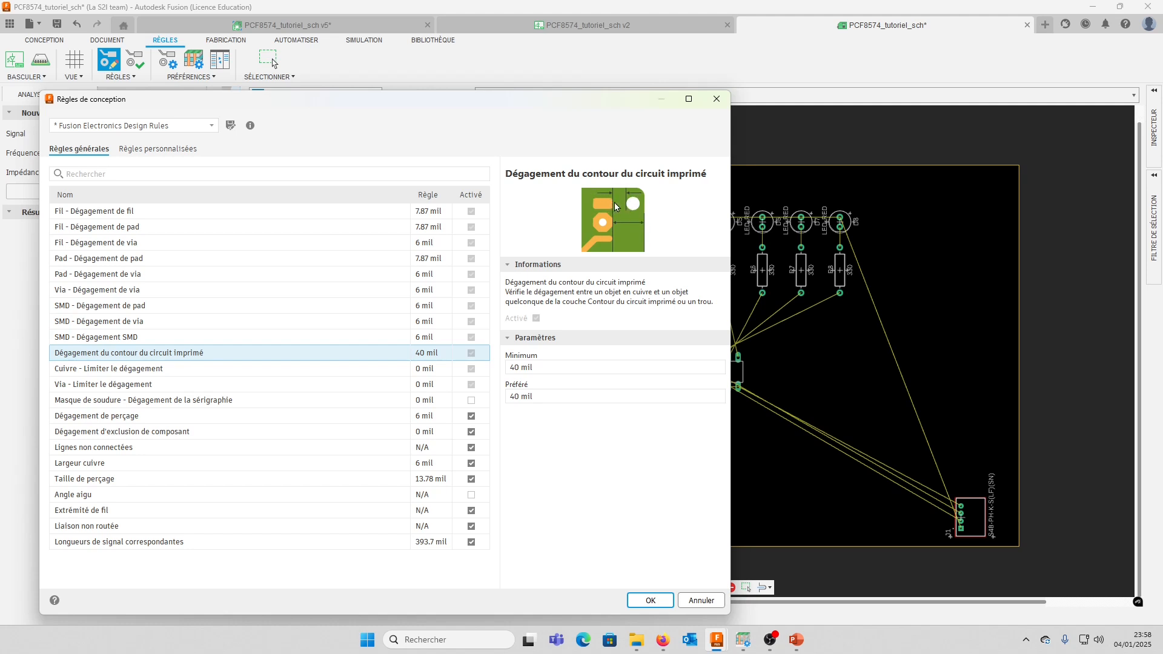
click(567, 366)
drag(553, 368, 287, 366)
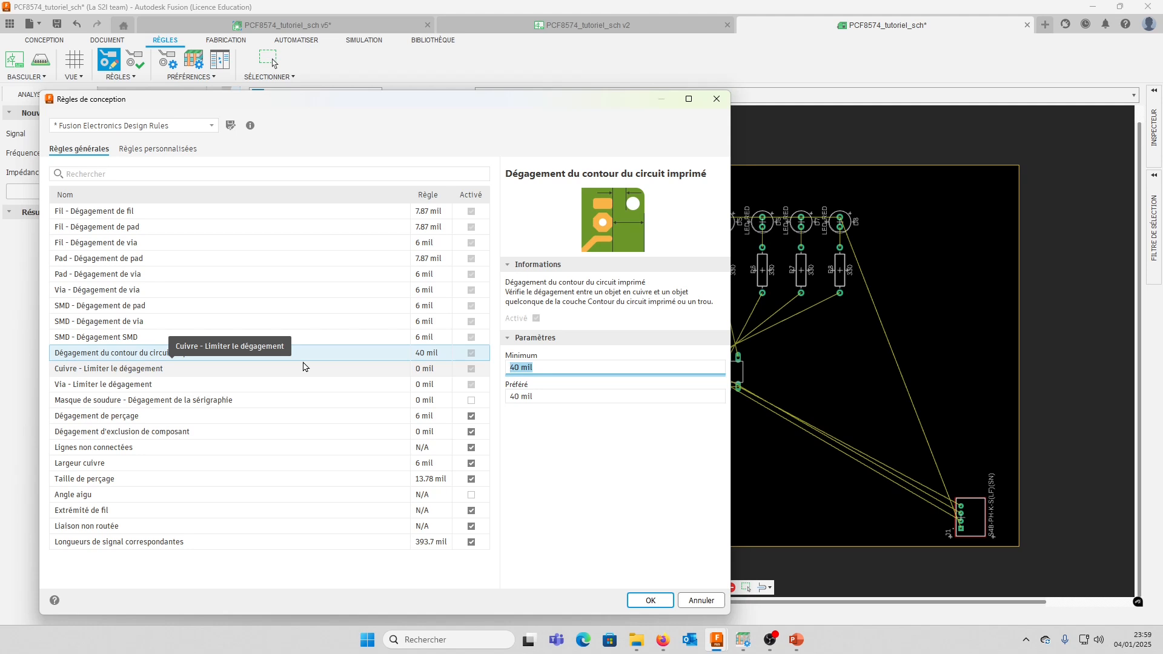
text(2mm)
click(303, 367)
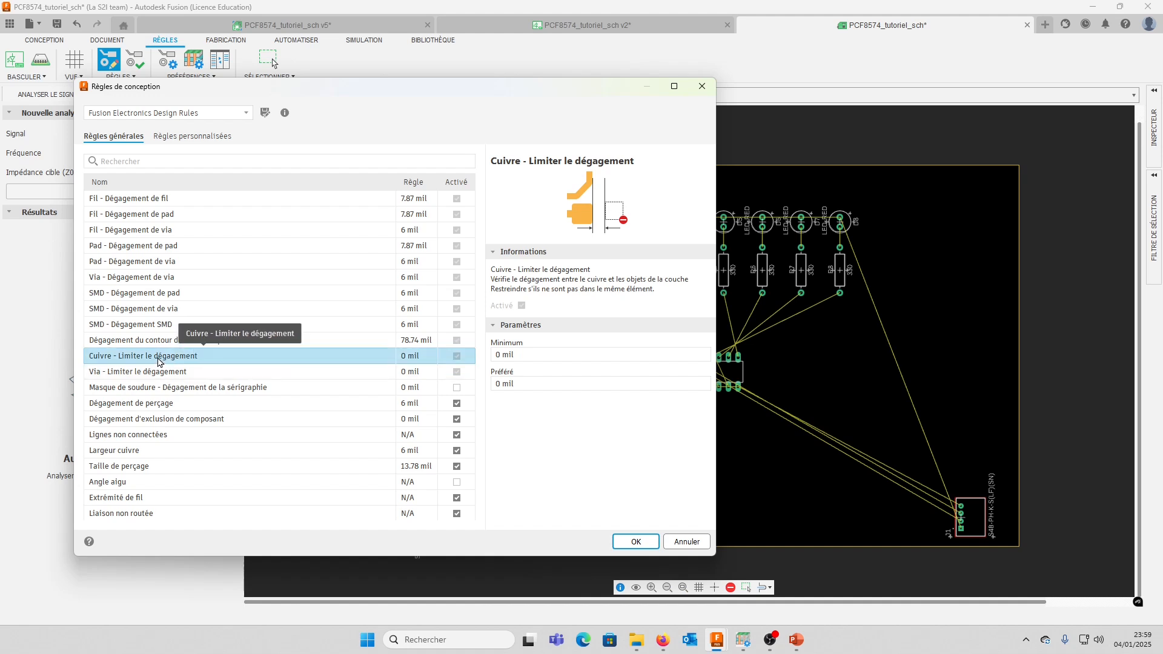
Review the via restrict, solder mask to silkscreen and drill clearance rules
click(156, 372)
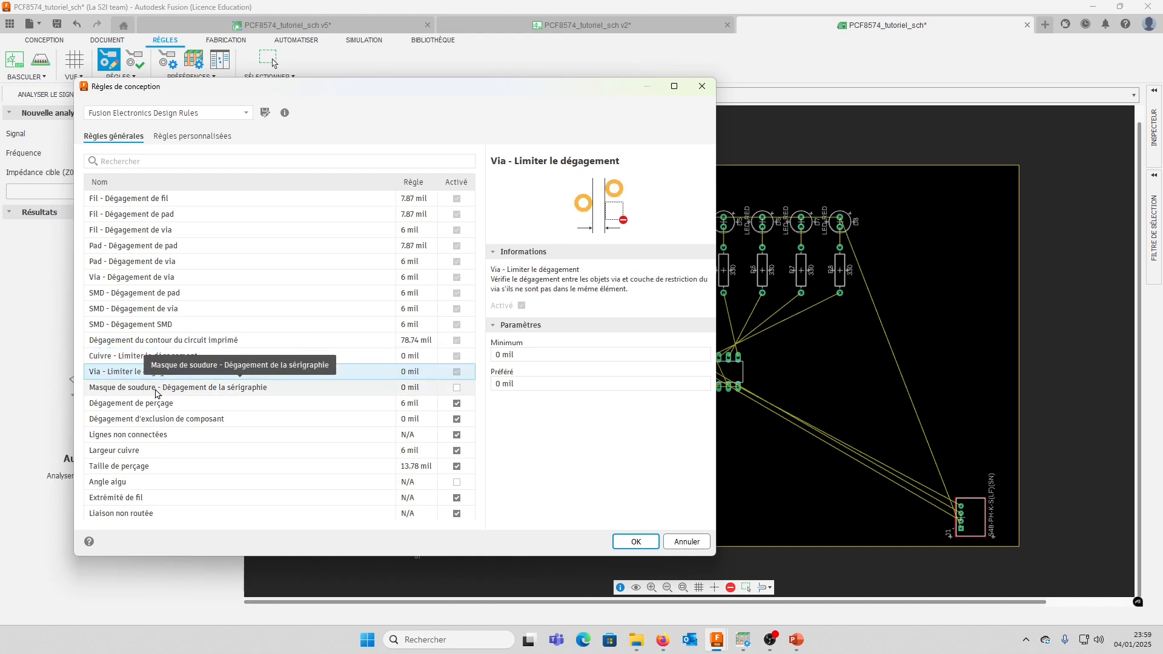
click(156, 390)
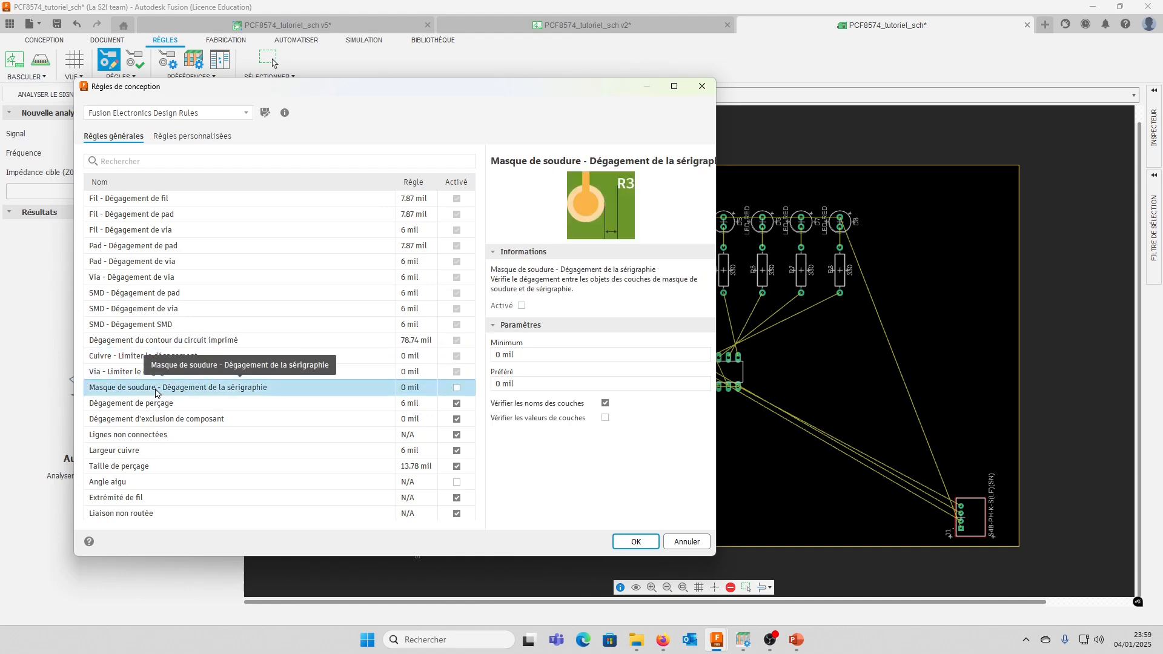
click(135, 408)
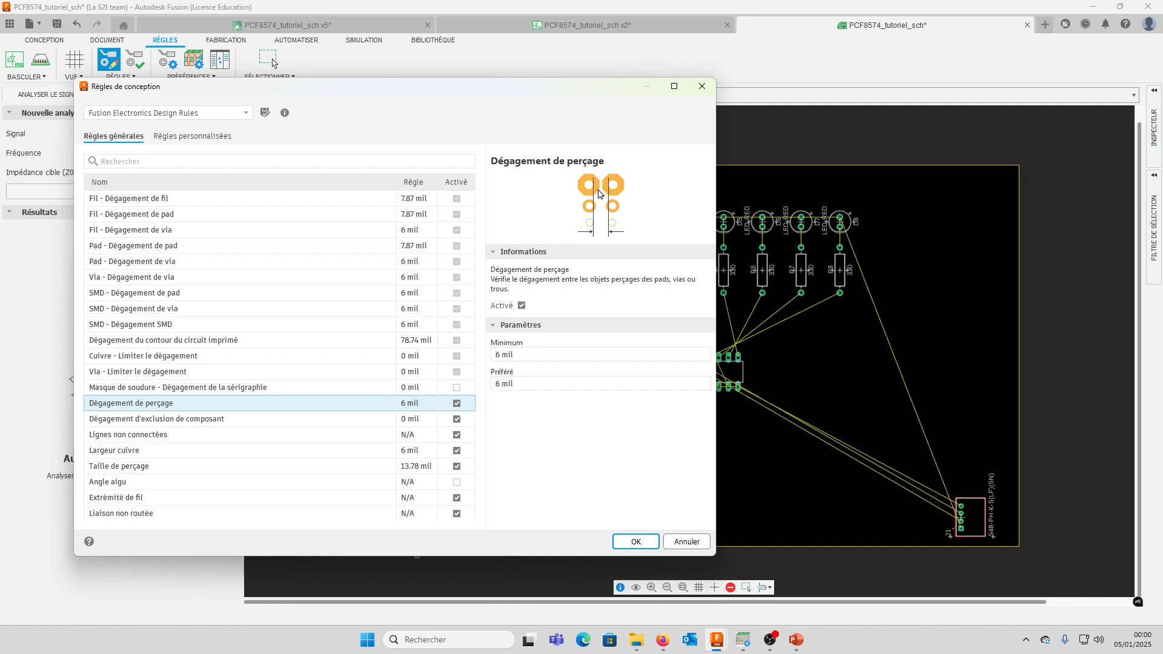
click(505, 354)
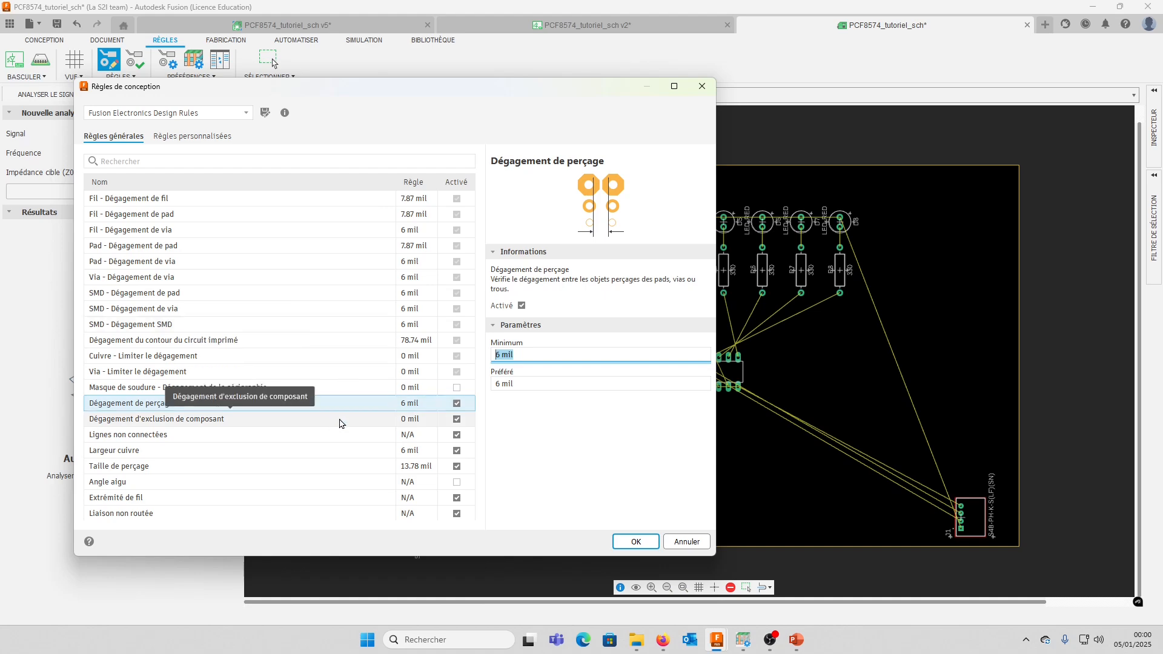
click(167, 436)
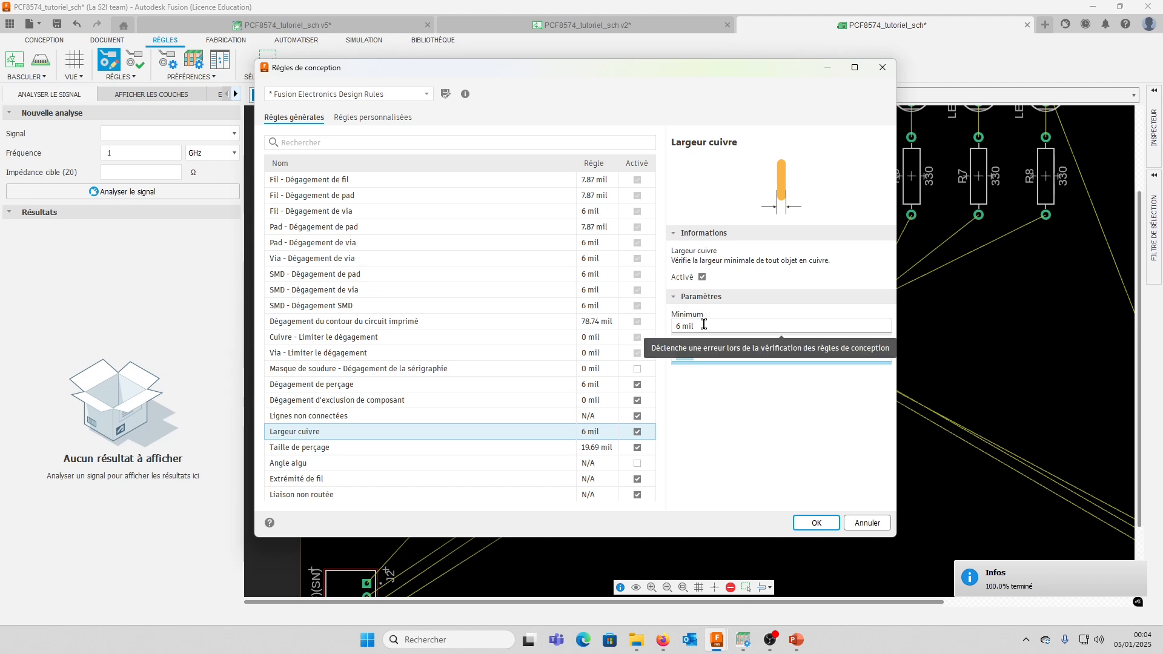
Set the minimum copper width (Largeur cuivre) to 0.2 mm
click(727, 327)
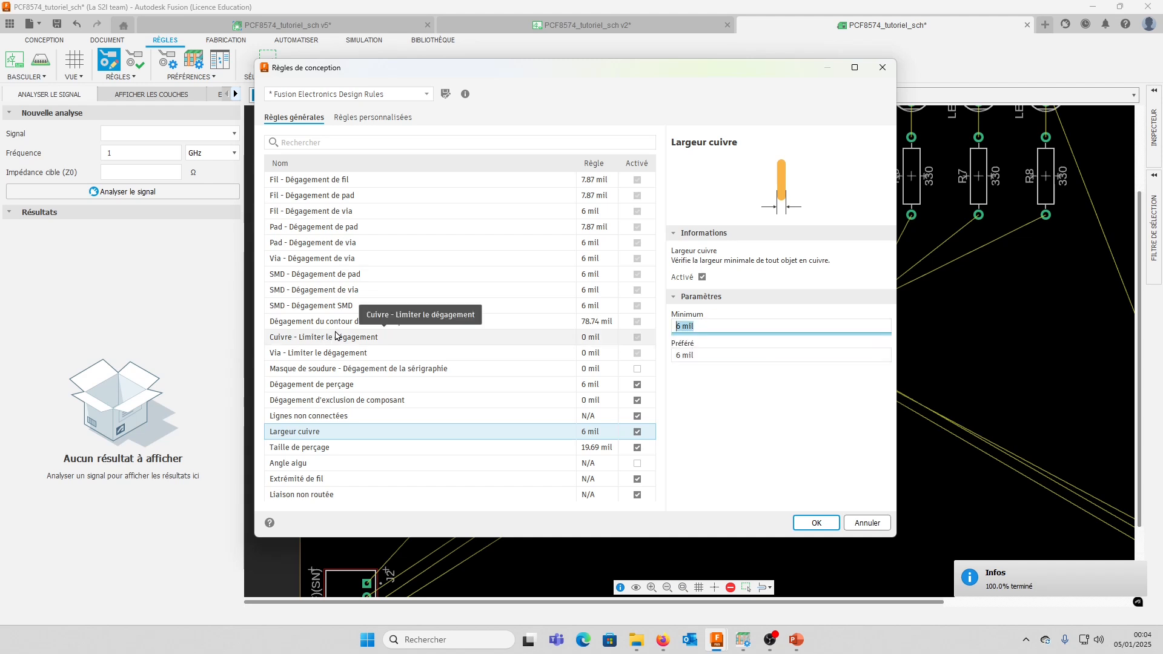
text(0.2mm)
click(719, 354)
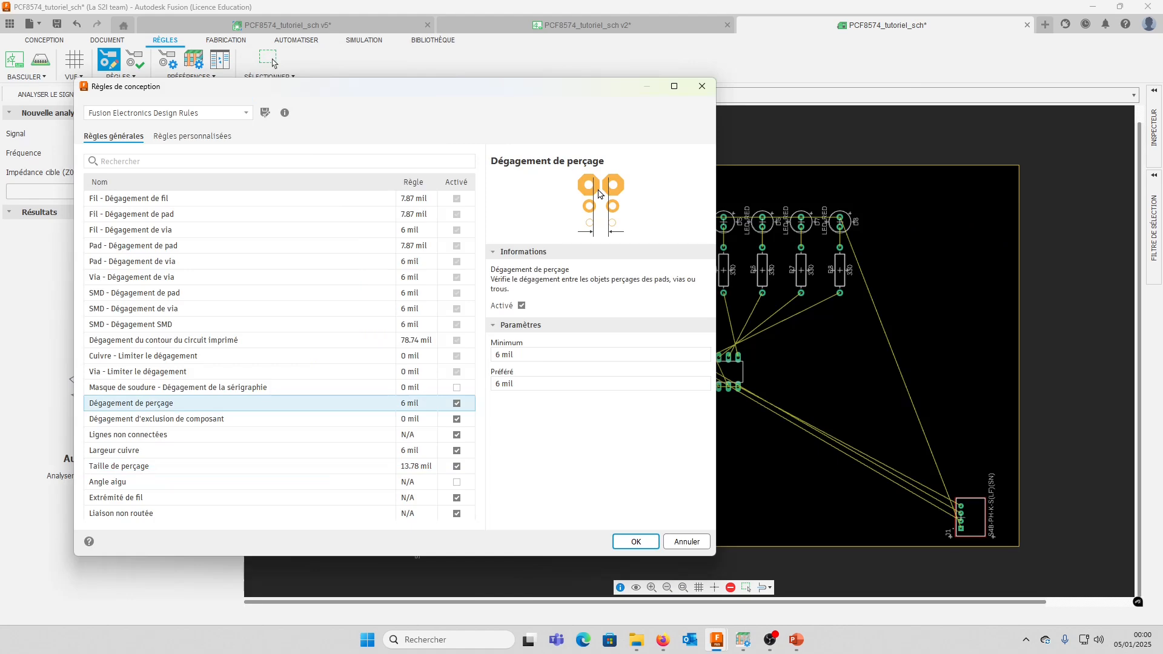
Set the minimum drill size (Taille de perçage) to 0.5 mm
click(522, 355)
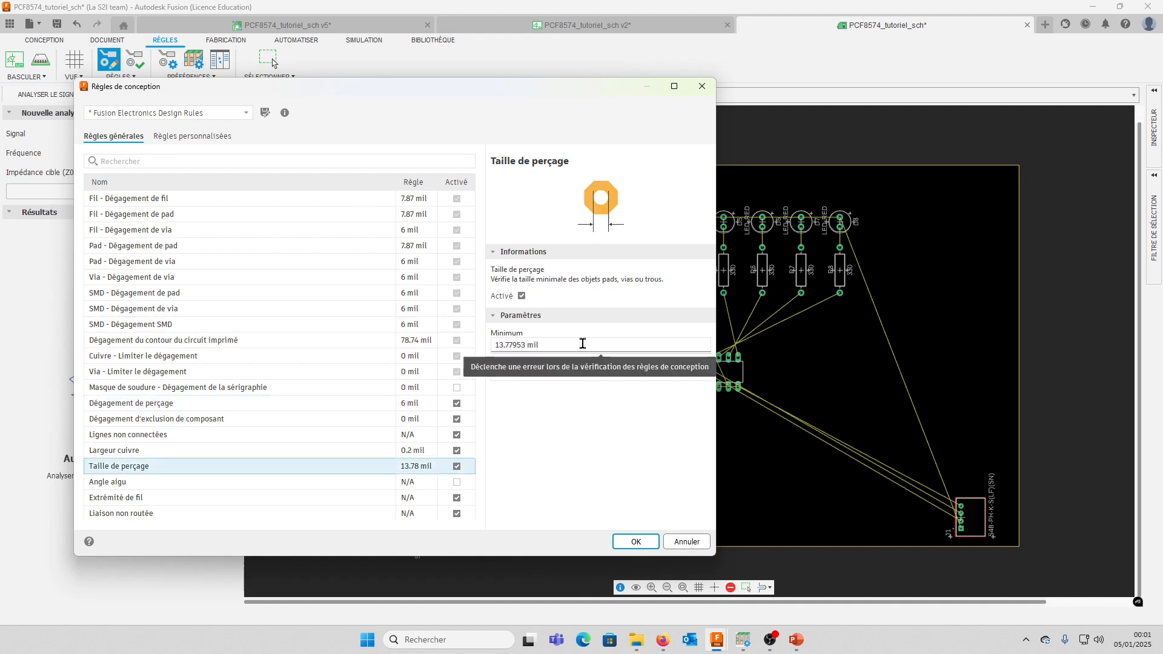
click(582, 344)
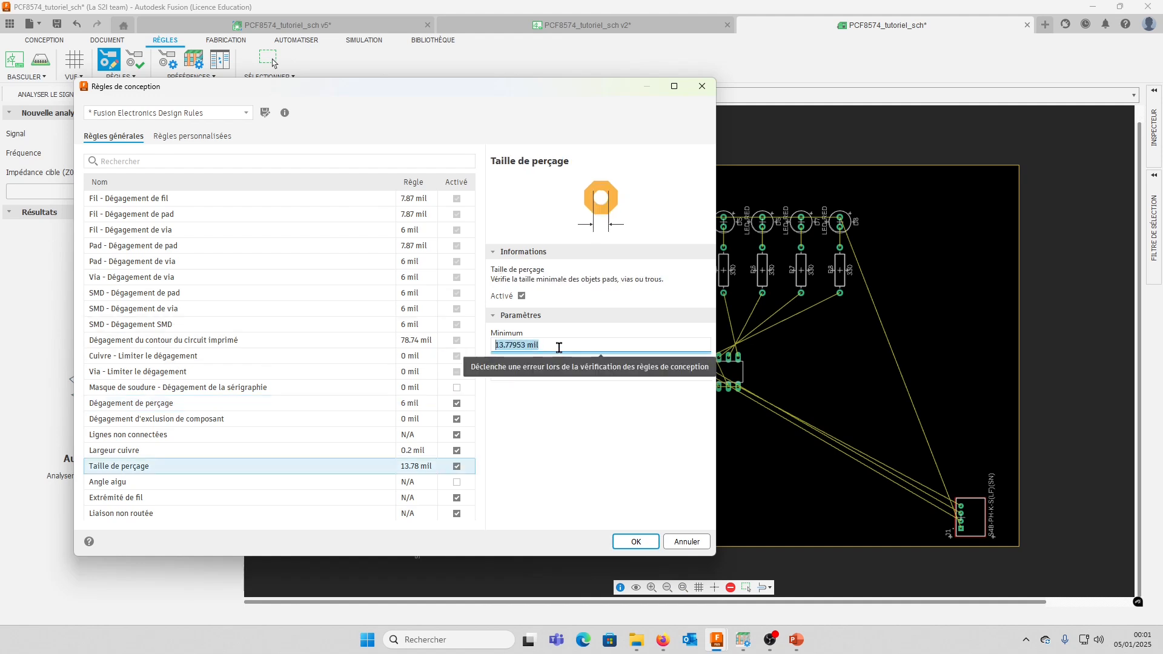
text(04)
key(Tab)
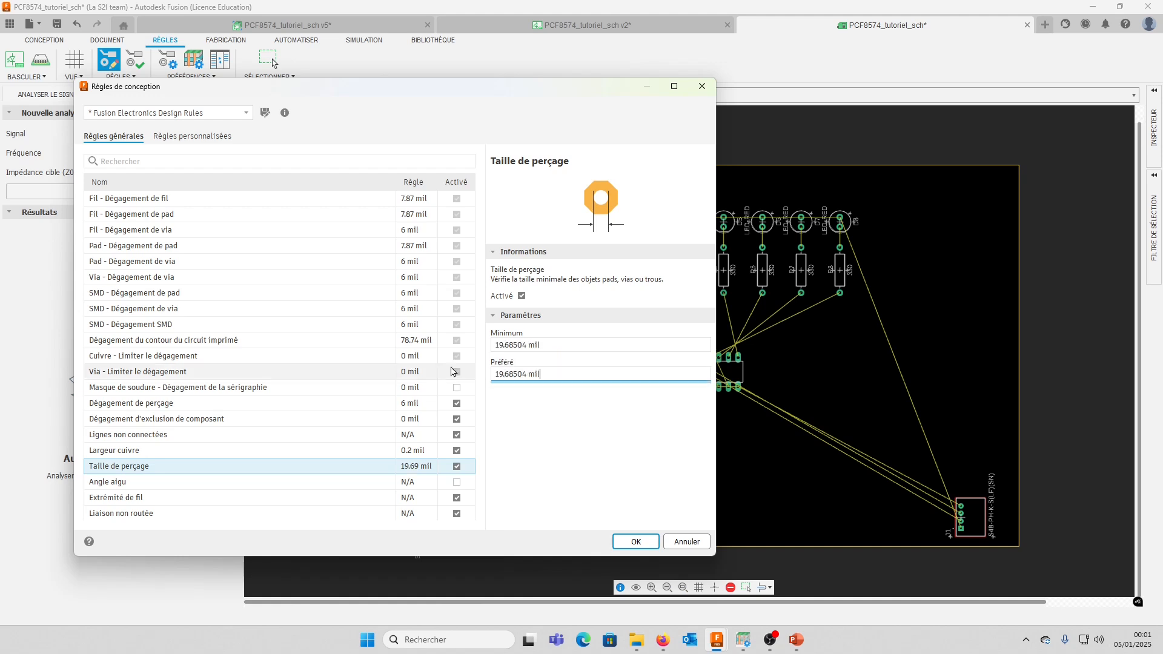
Confirm the design rule changes, view the custom rules (Règles personnalisées) and close the design rules
click(643, 541)
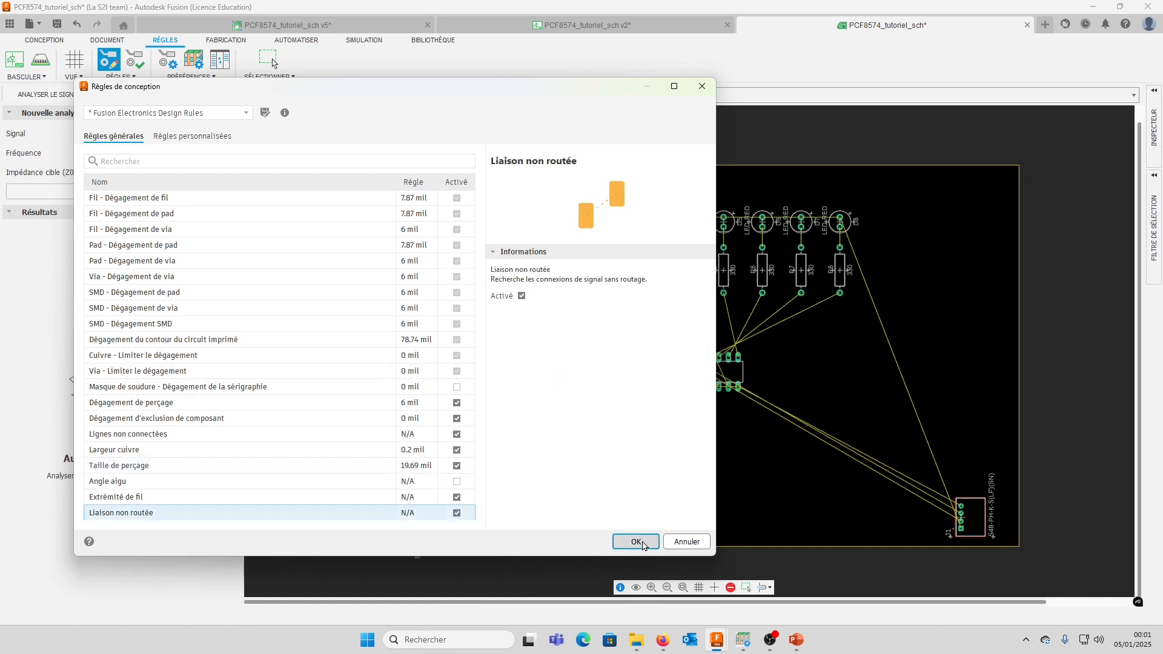
click(636, 542)
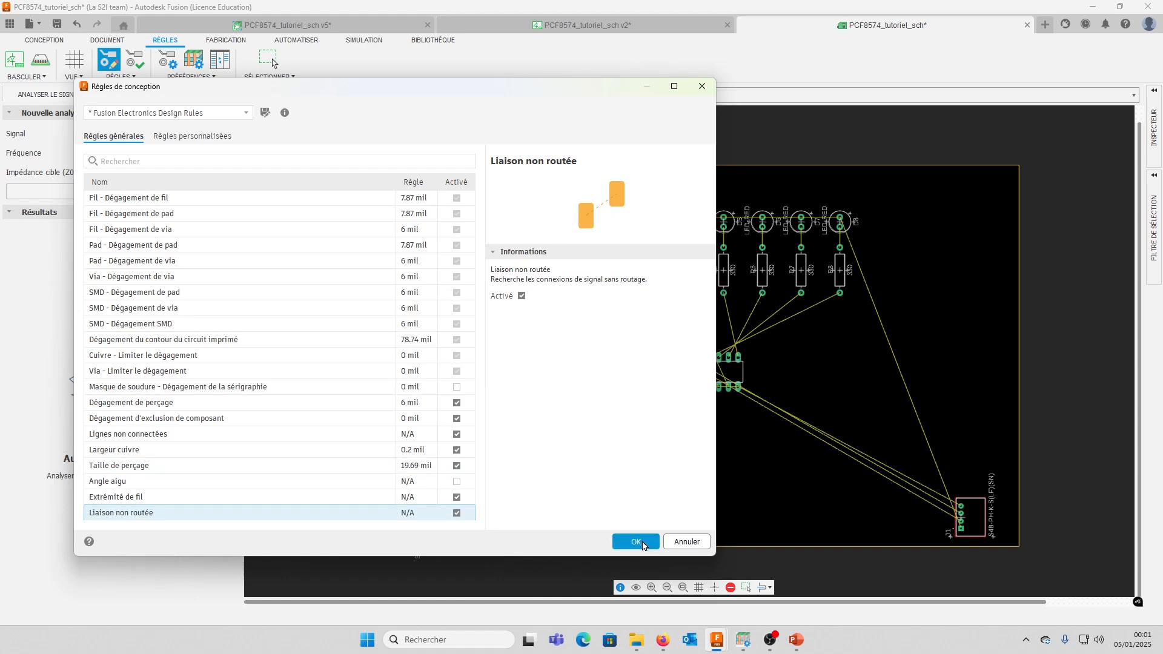
click(200, 137)
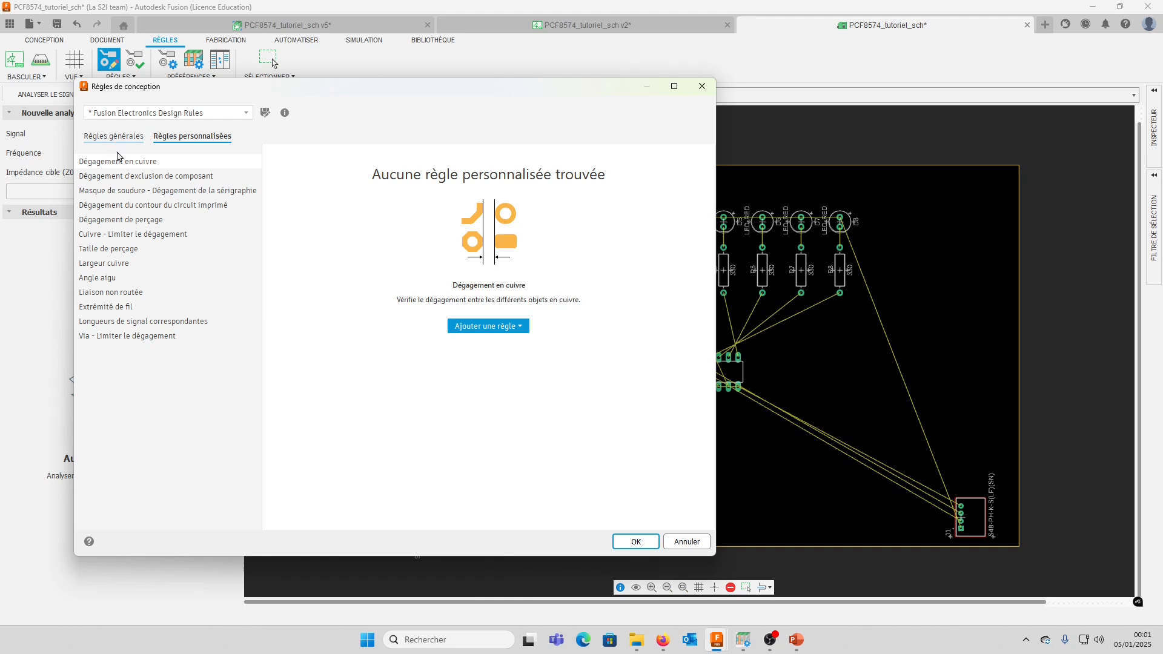
key(Escape)
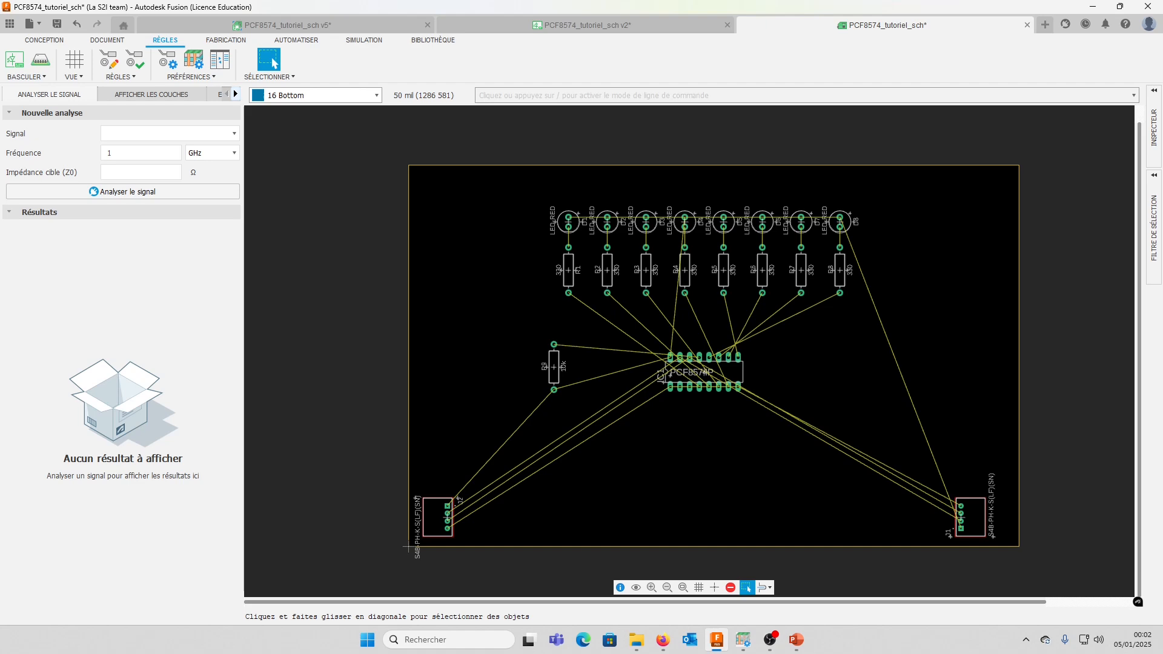
Run the autorouter on the unrouted board with its existing effort and layer settings
click(108, 40)
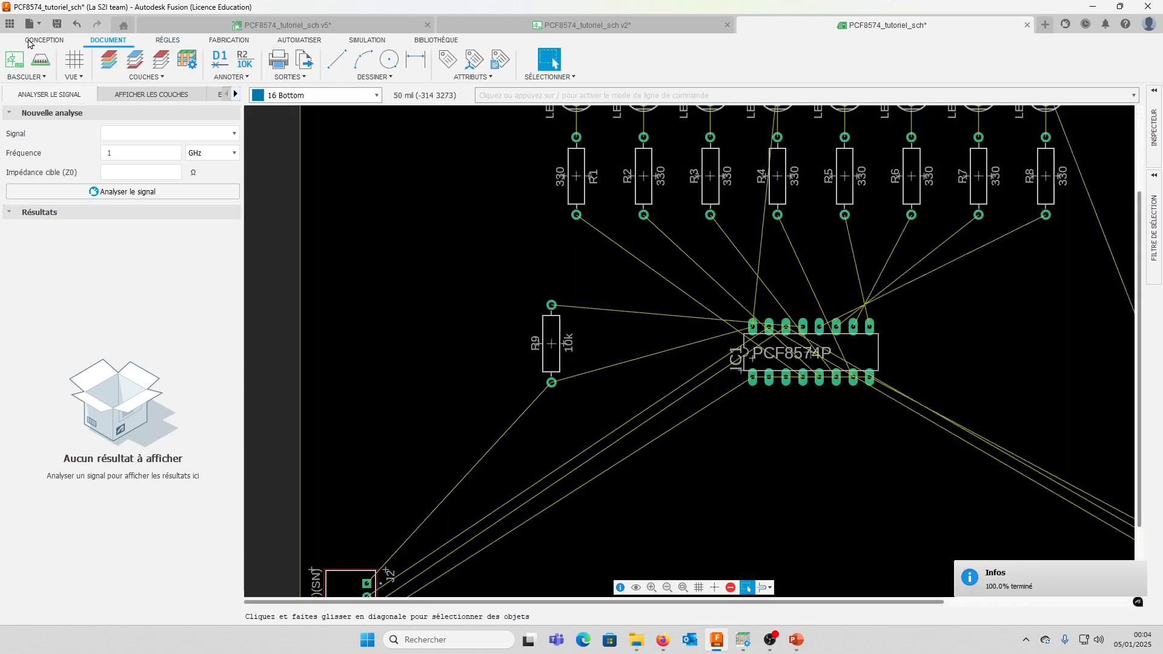
click(39, 41)
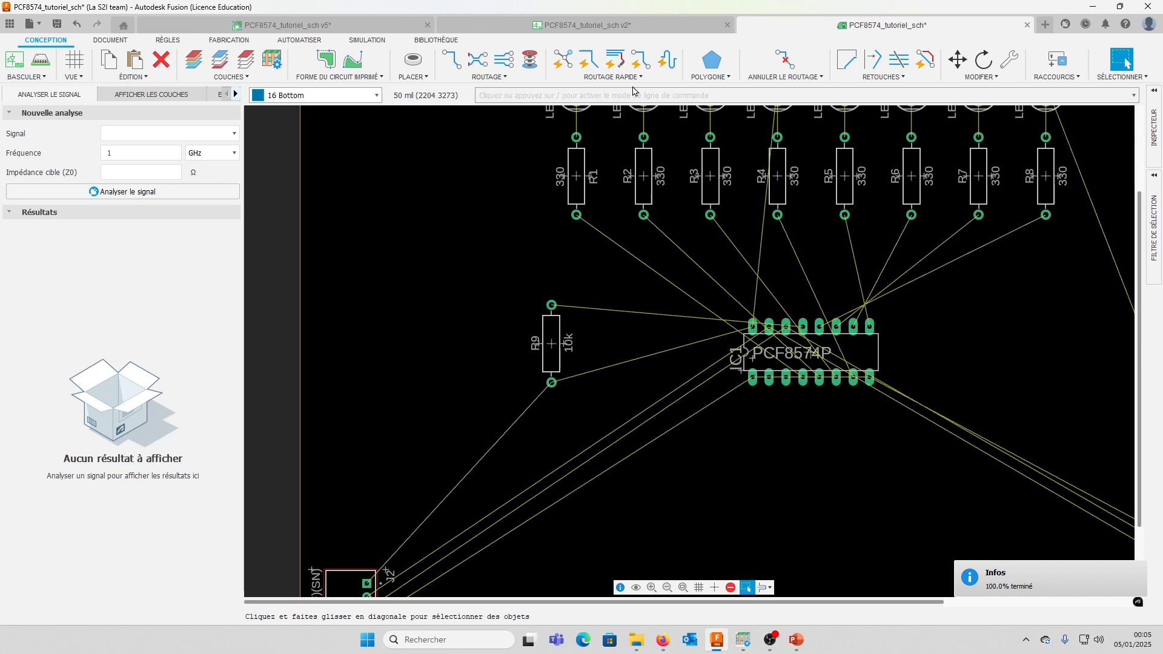
scroll(799, 330, up, 5)
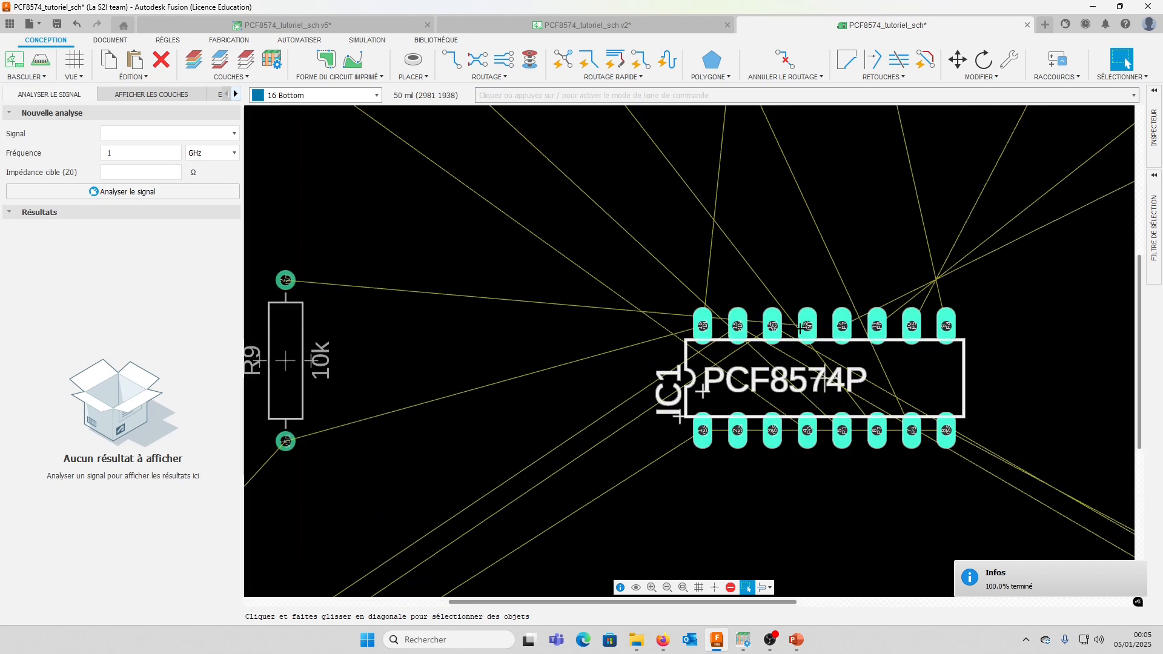
scroll(805, 325, up, 3)
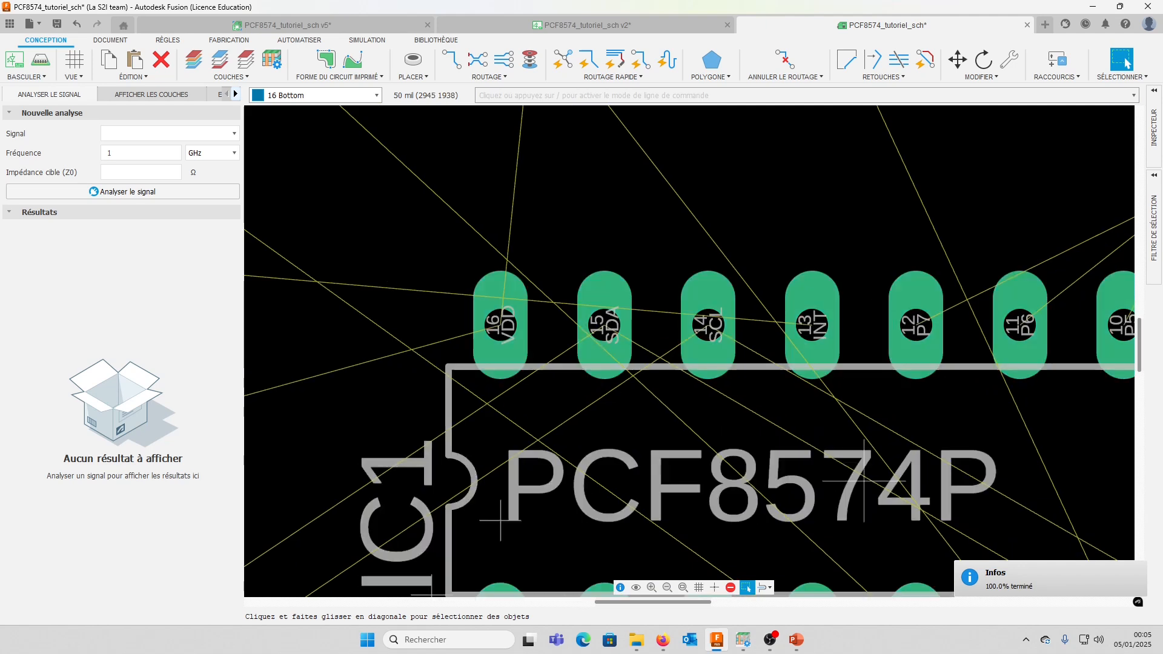
scroll(768, 327, down, 8)
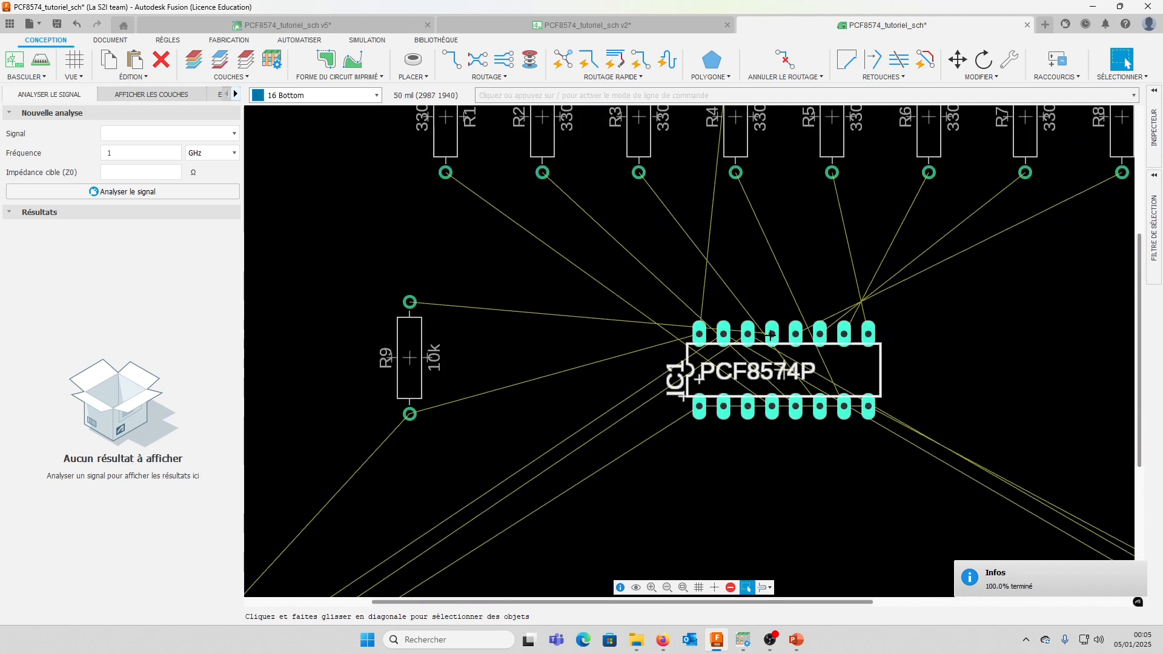
scroll(767, 325, down, 3)
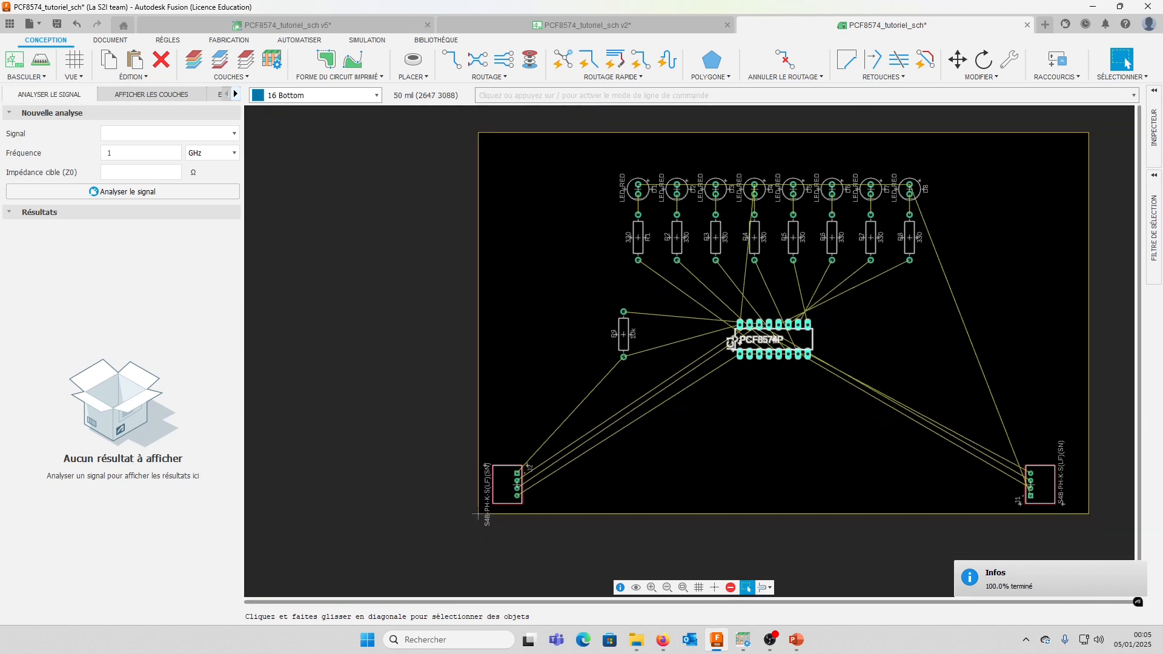
click(637, 78)
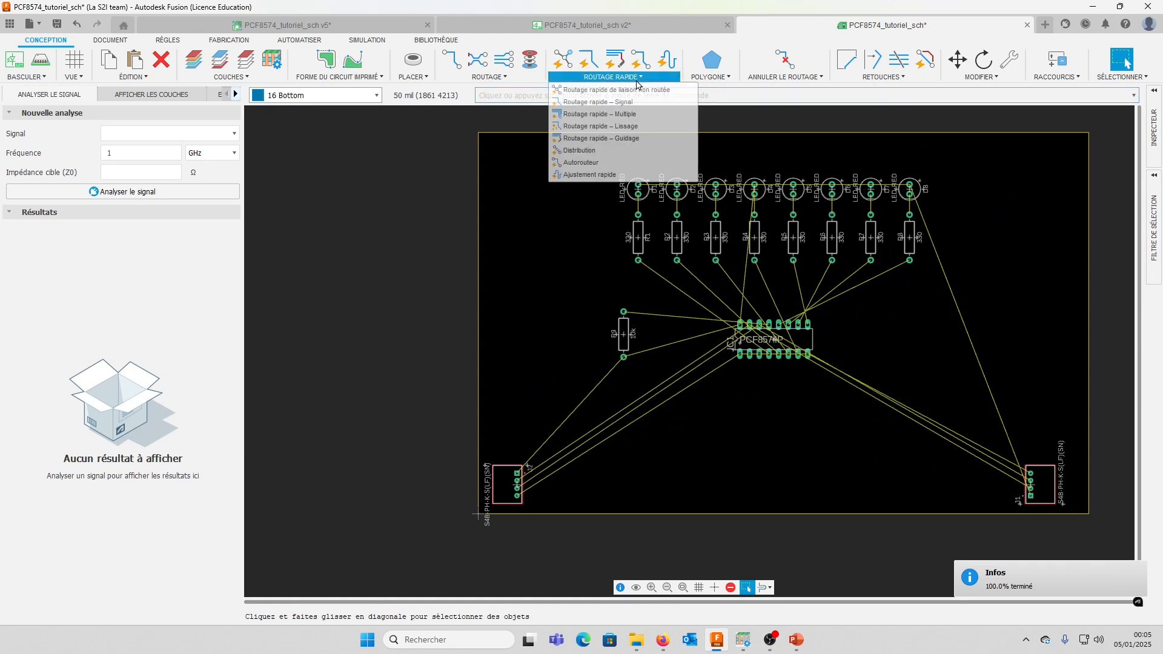
click(600, 162)
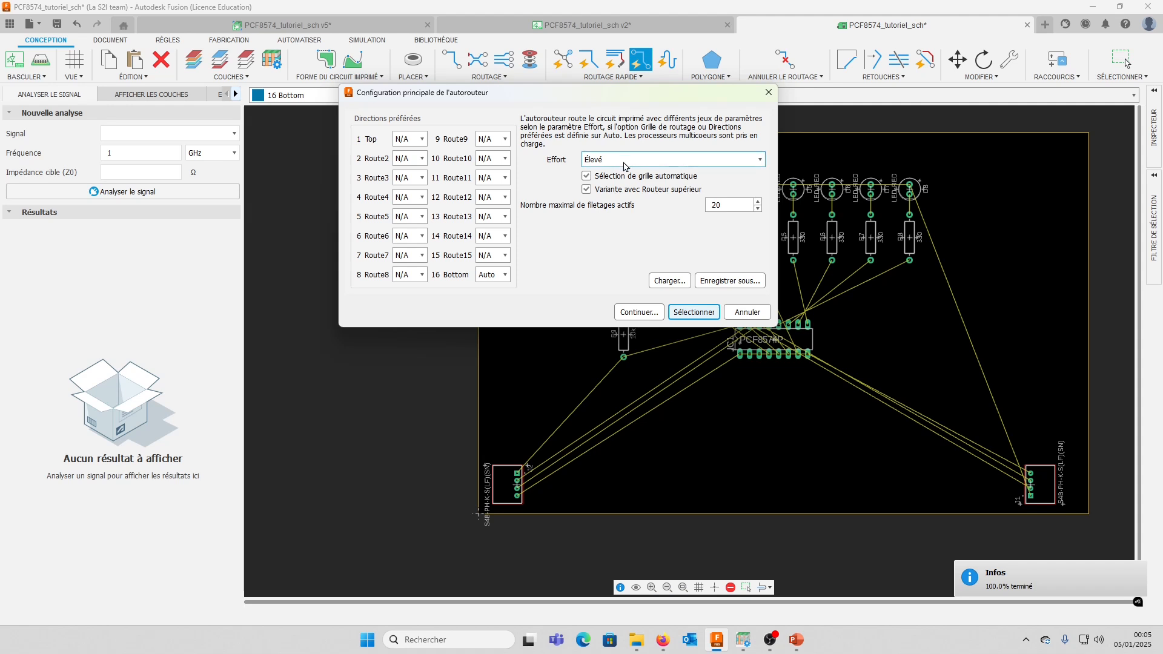
click(645, 313)
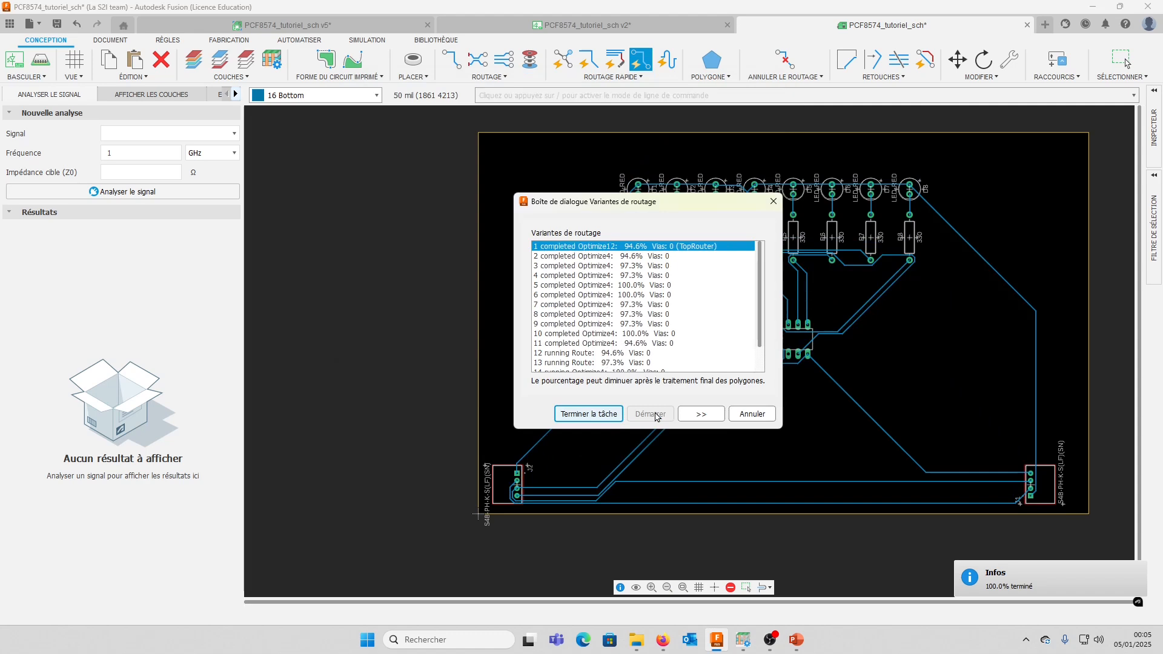
Compare routing variants 5, 6, 14 and 15, and finish the autorouting job with variant 5
drag(673, 204, 606, 135)
drag(715, 360, 780, 444)
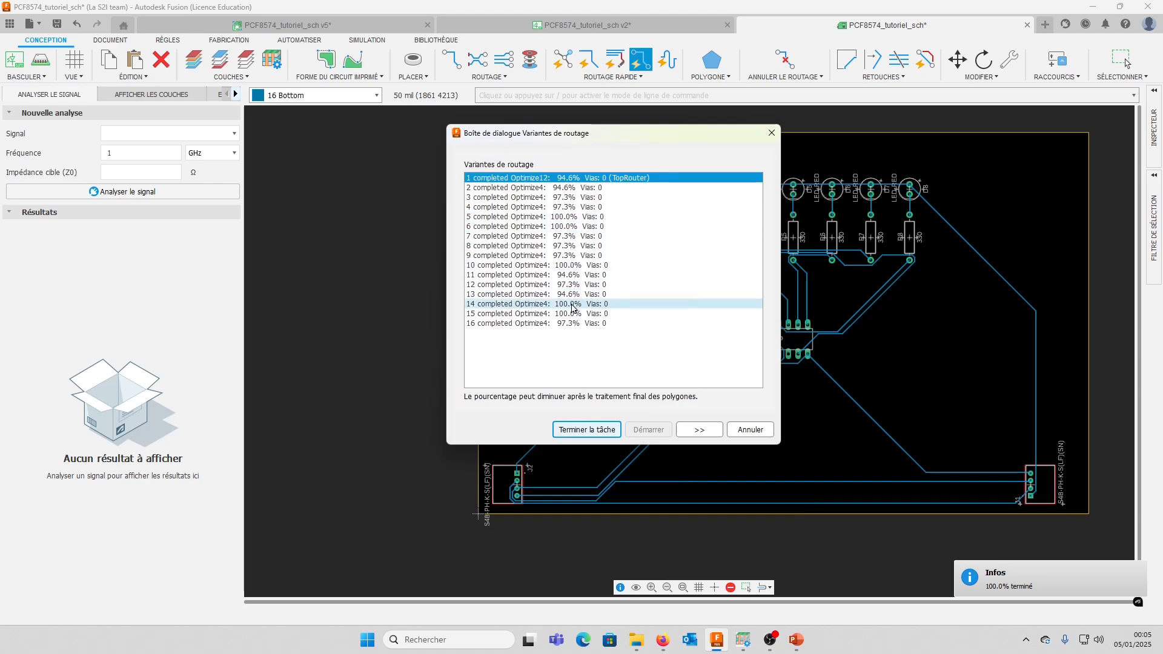
drag(599, 135, 284, 177)
click(231, 259)
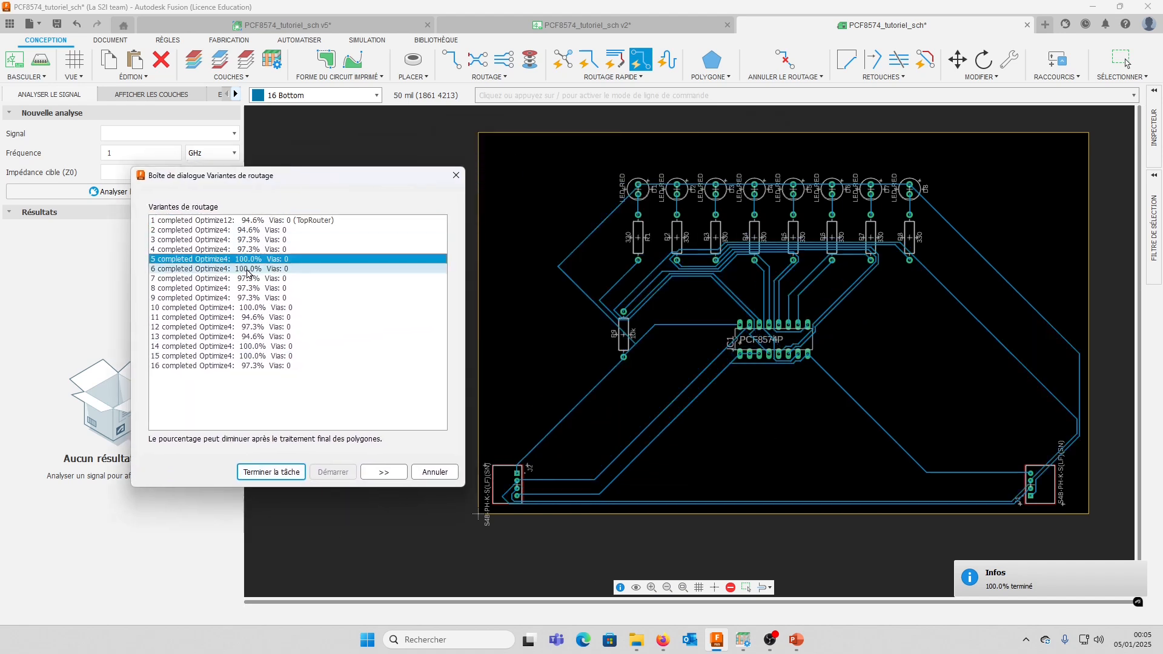
click(246, 269)
click(256, 346)
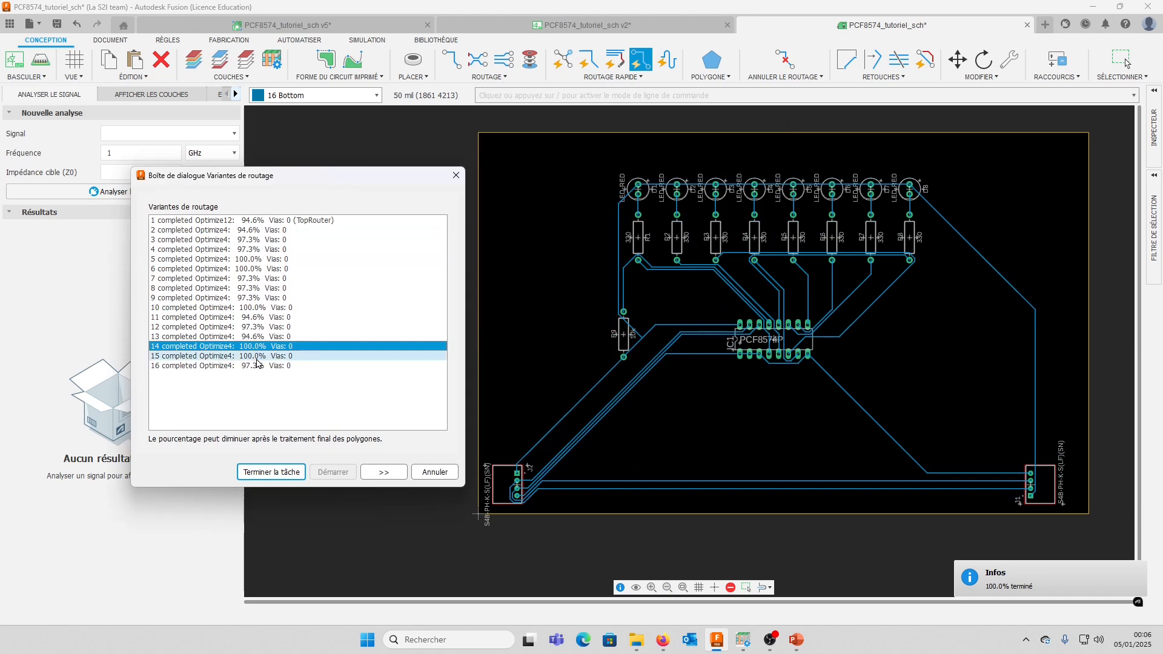
click(257, 358)
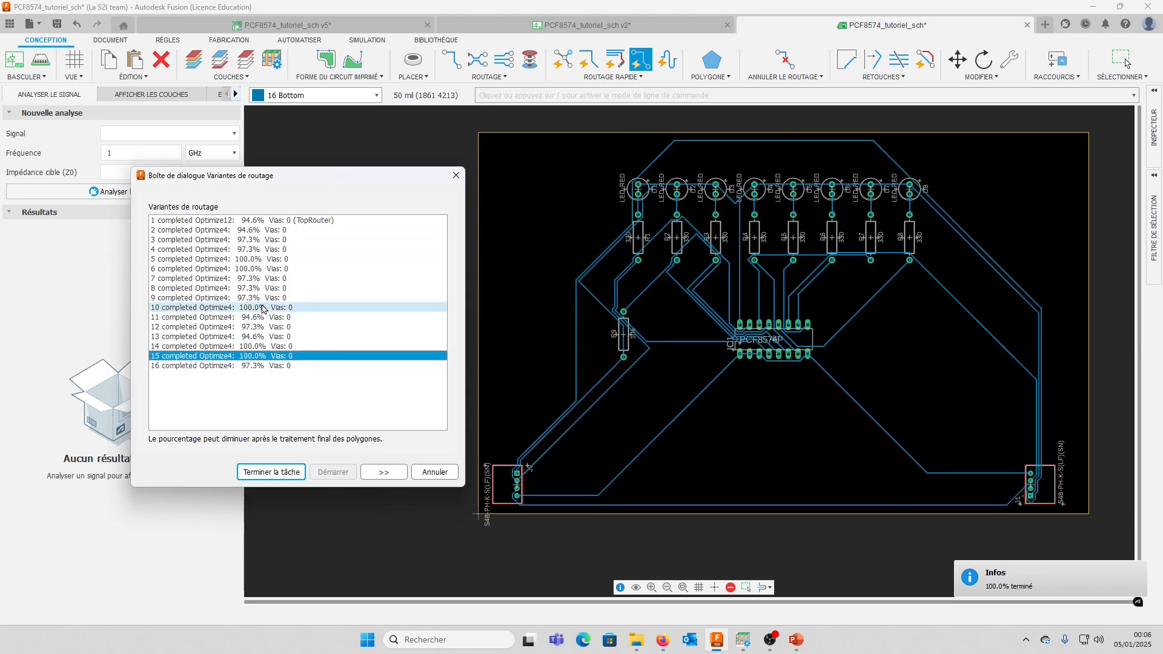
click(254, 259)
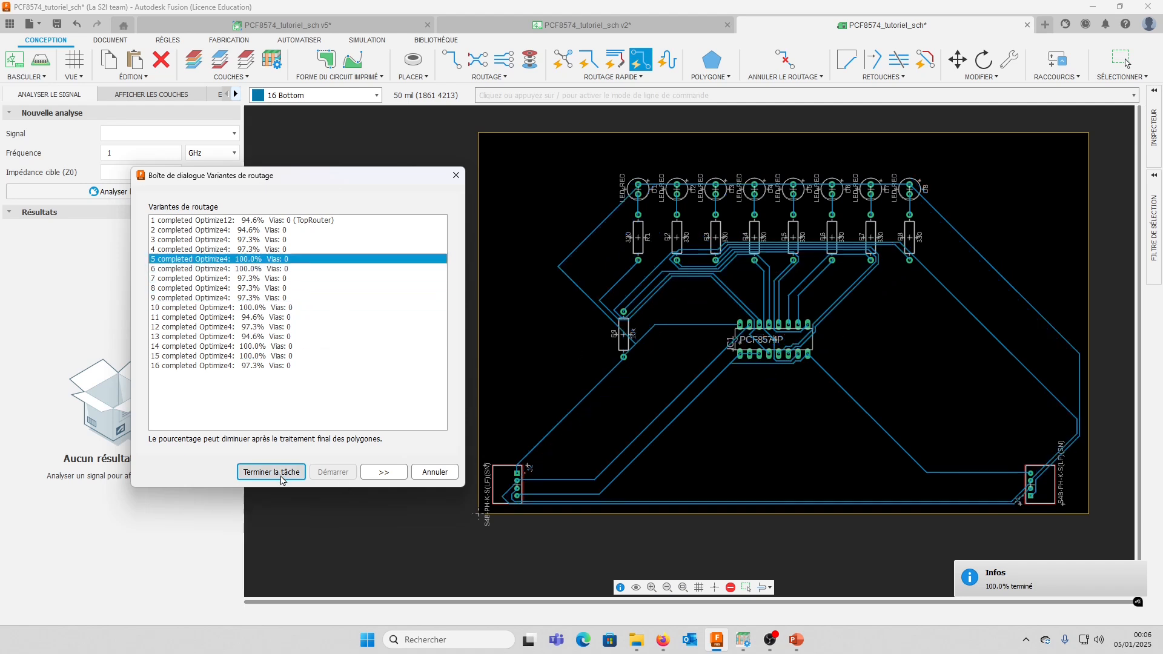
click(282, 472)
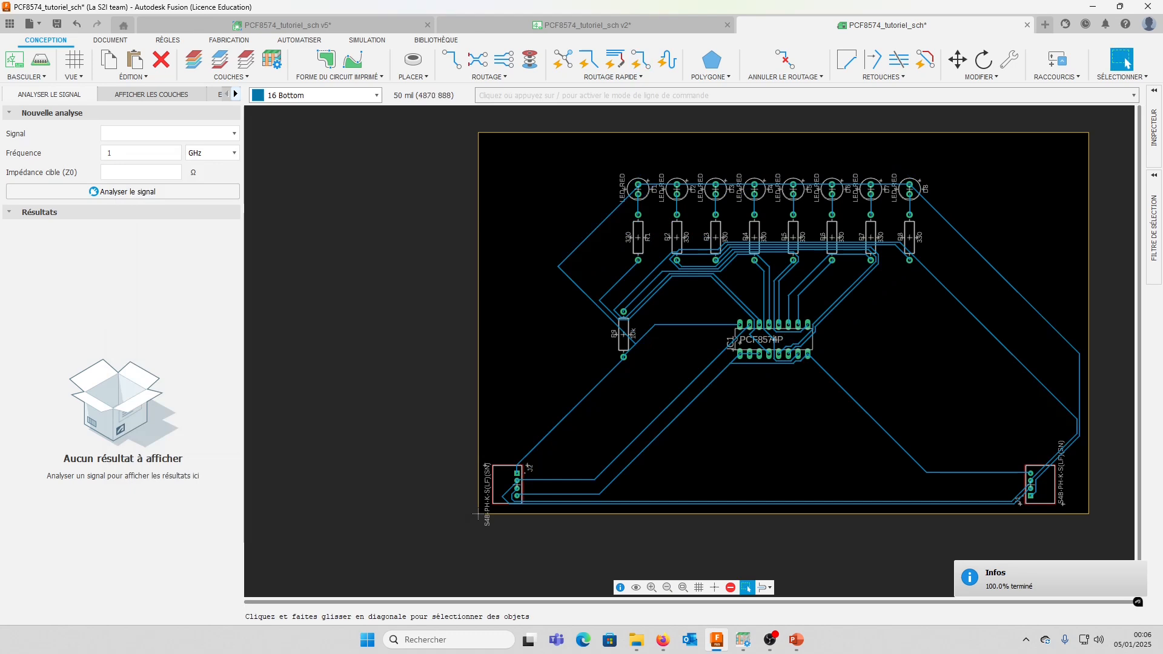
Examine the routed traces around and between IC1's pads and across the whole board
scroll(766, 336, up, 8)
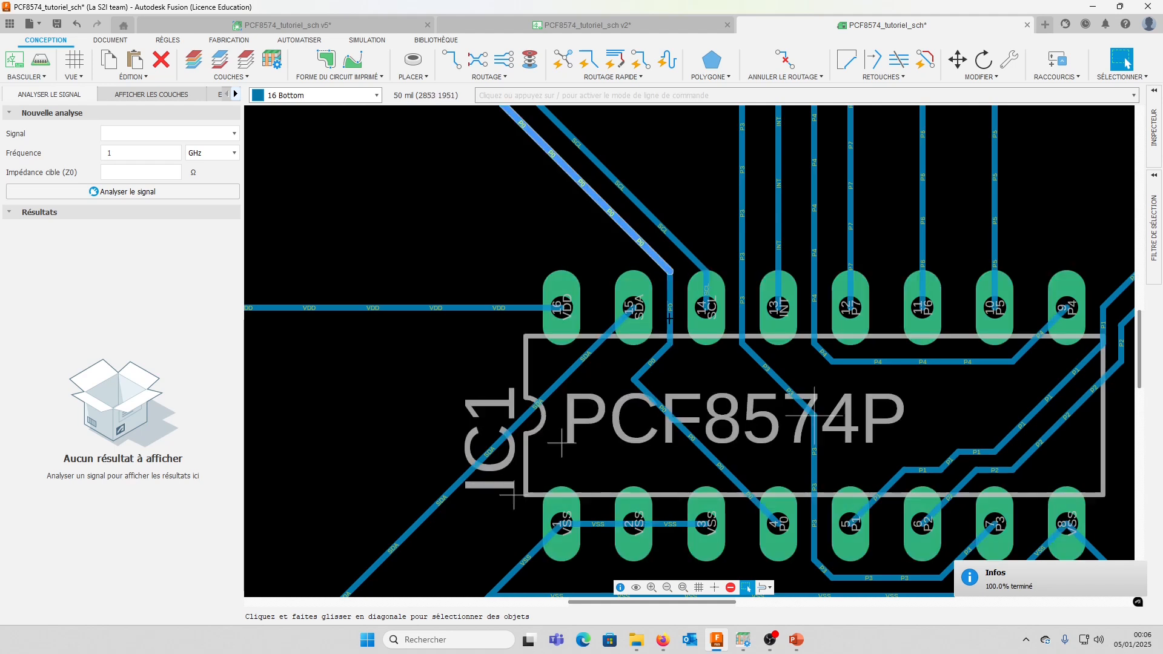
scroll(663, 350, down, 1)
scroll(663, 350, up, 3)
scroll(663, 350, down, 5)
scroll(664, 364, up, 2)
scroll(812, 487, down, 3)
middle_drag(827, 508, 695, 298)
scroll(648, 337, up, 2)
scroll(648, 336, down, 3)
scroll(719, 291, up, 6)
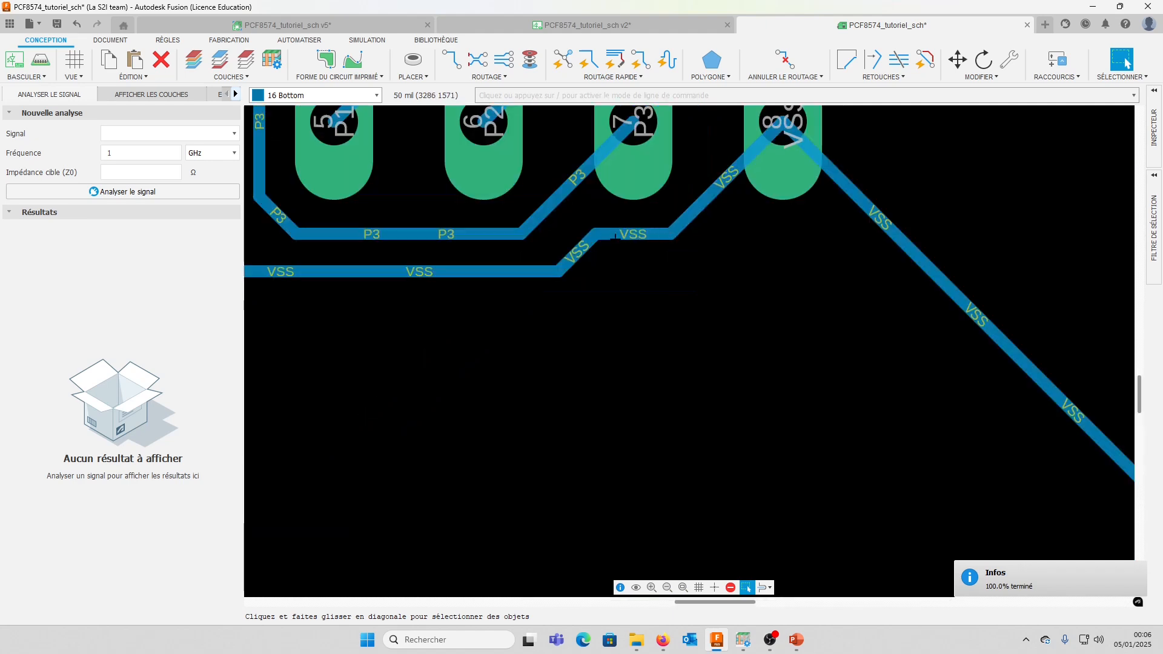
scroll(575, 284, down, 6)
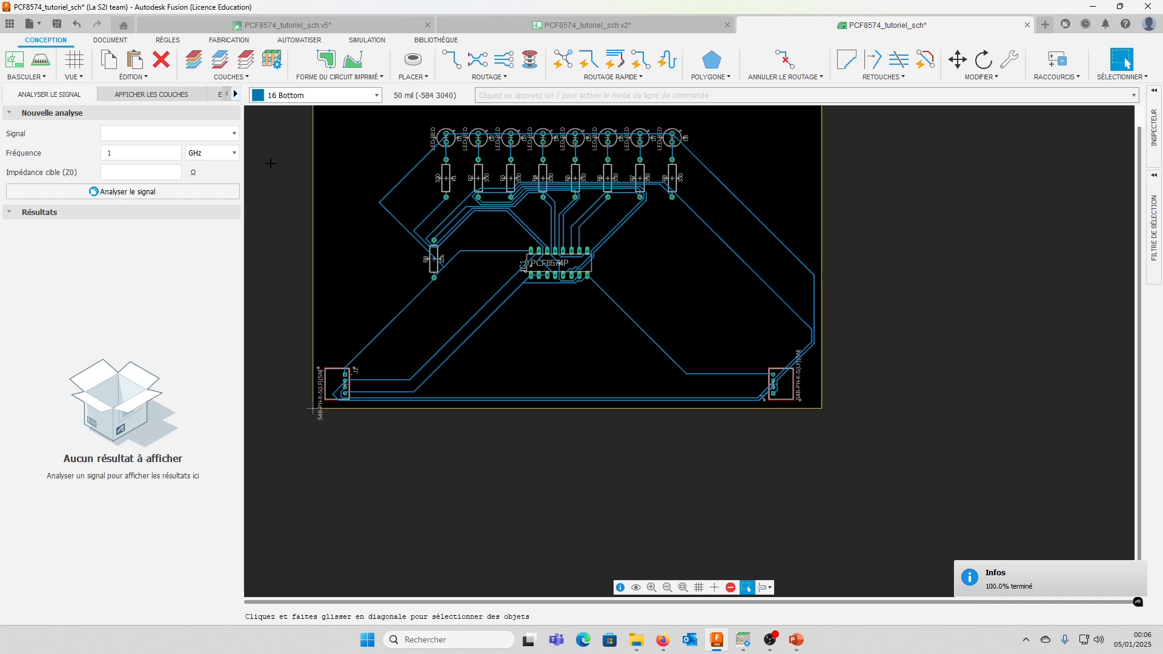
Move the horizontal P0 and SCL trace segments between R9 and IC1 downward to space them further apart
scroll(446, 182, up, 4)
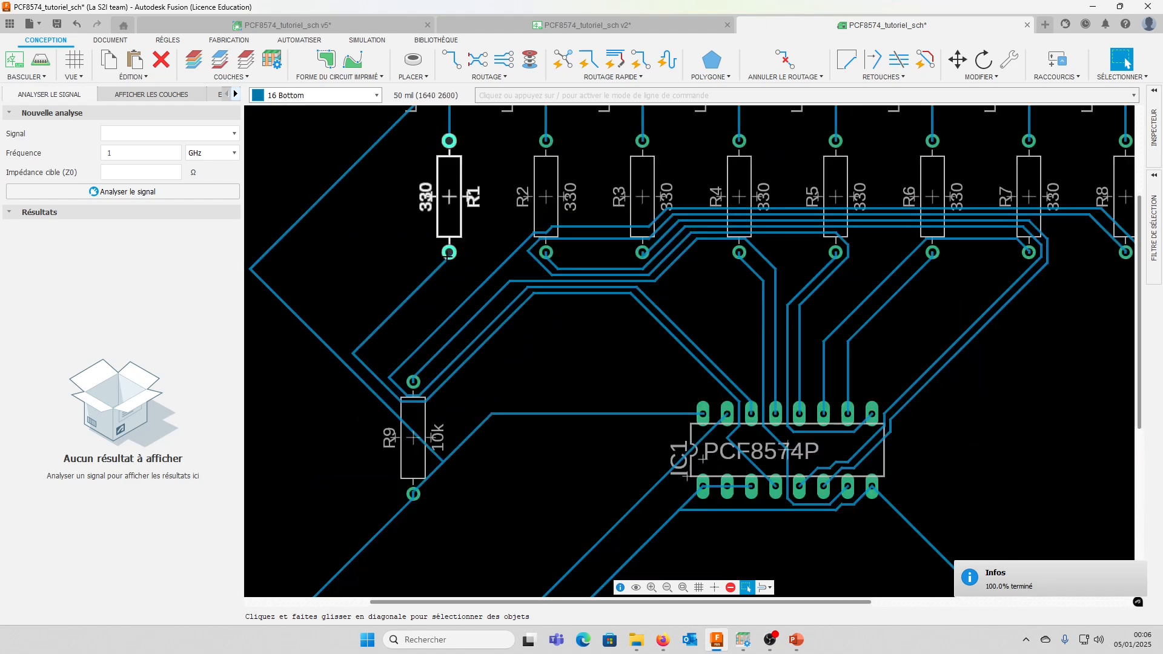
click(958, 60)
click(564, 293)
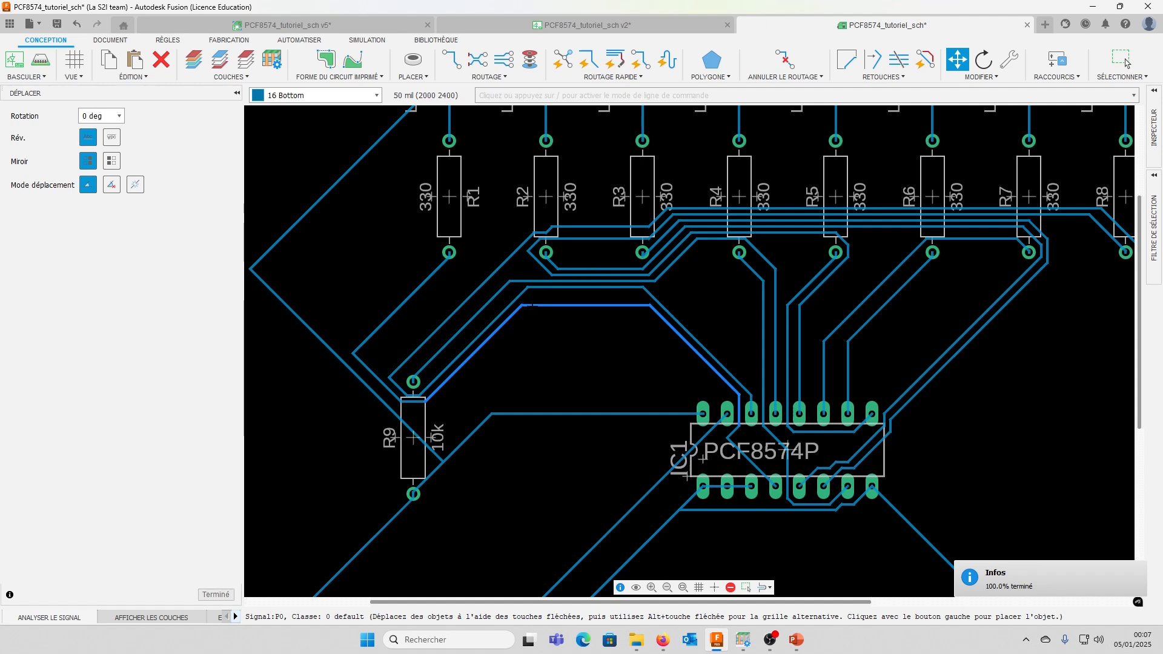
click(582, 329)
click(581, 287)
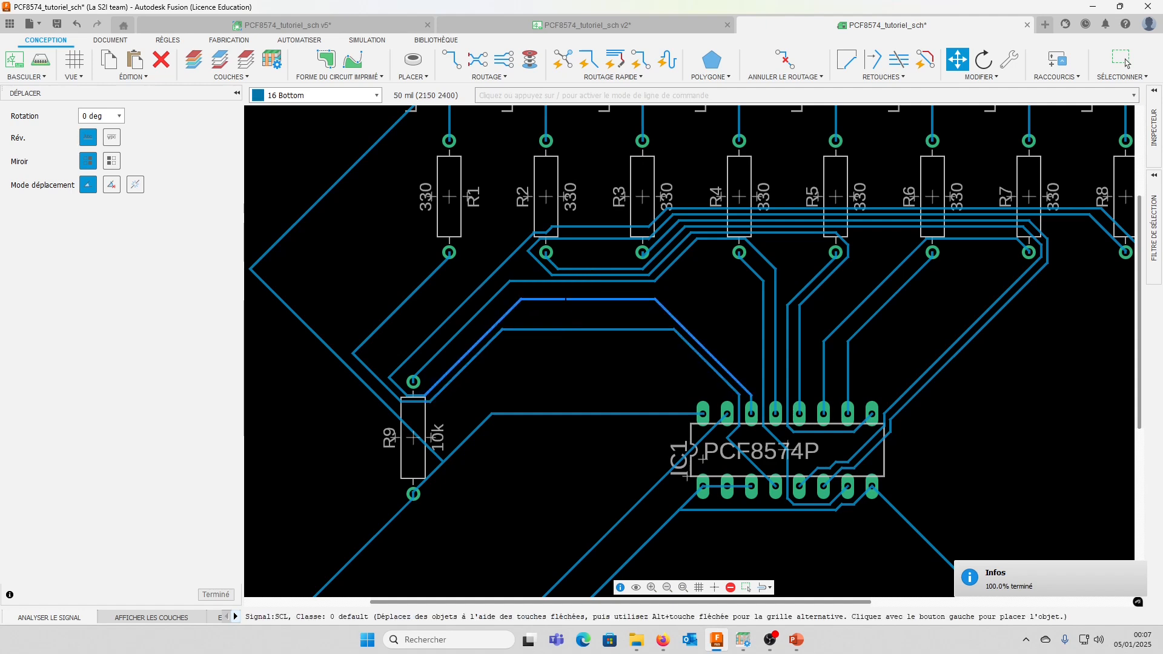
click(581, 311)
click(686, 330)
click(697, 329)
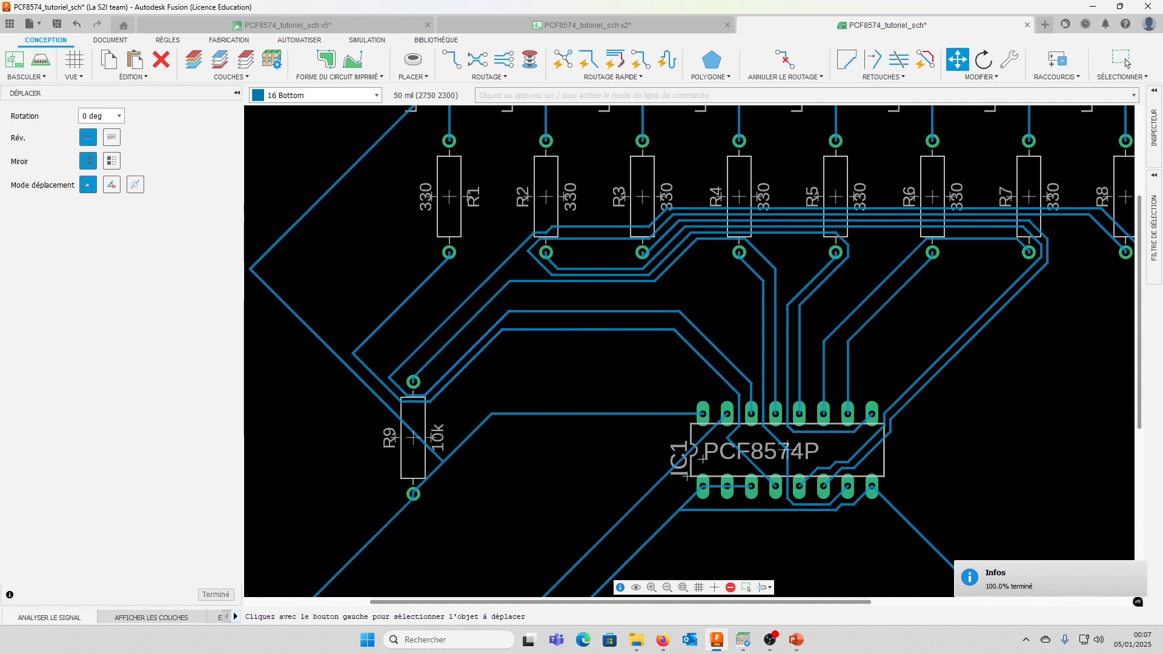
Shift the diagonal P0 and VDD trace segments beside R9 outward, away from the neighbouring traces
click(478, 355)
click(488, 368)
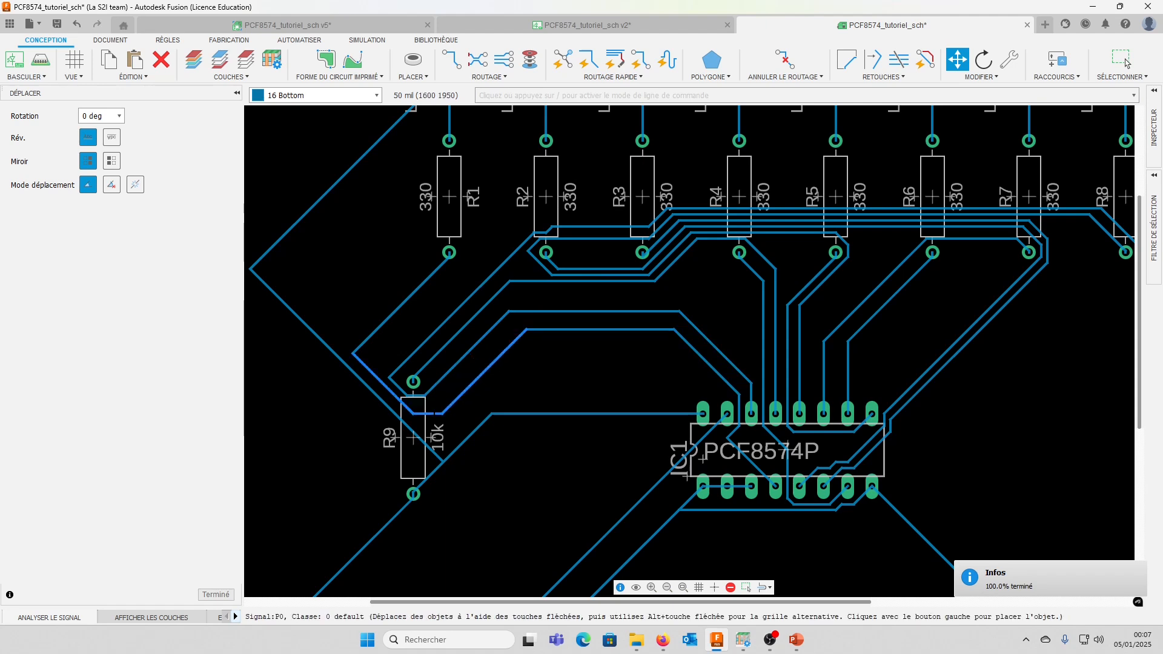
click(384, 402)
click(378, 410)
click(381, 382)
click(377, 386)
Shift the diagonal SCL trace away from R9's INT pad and straighten its small bend at R2
click(422, 343)
click(422, 342)
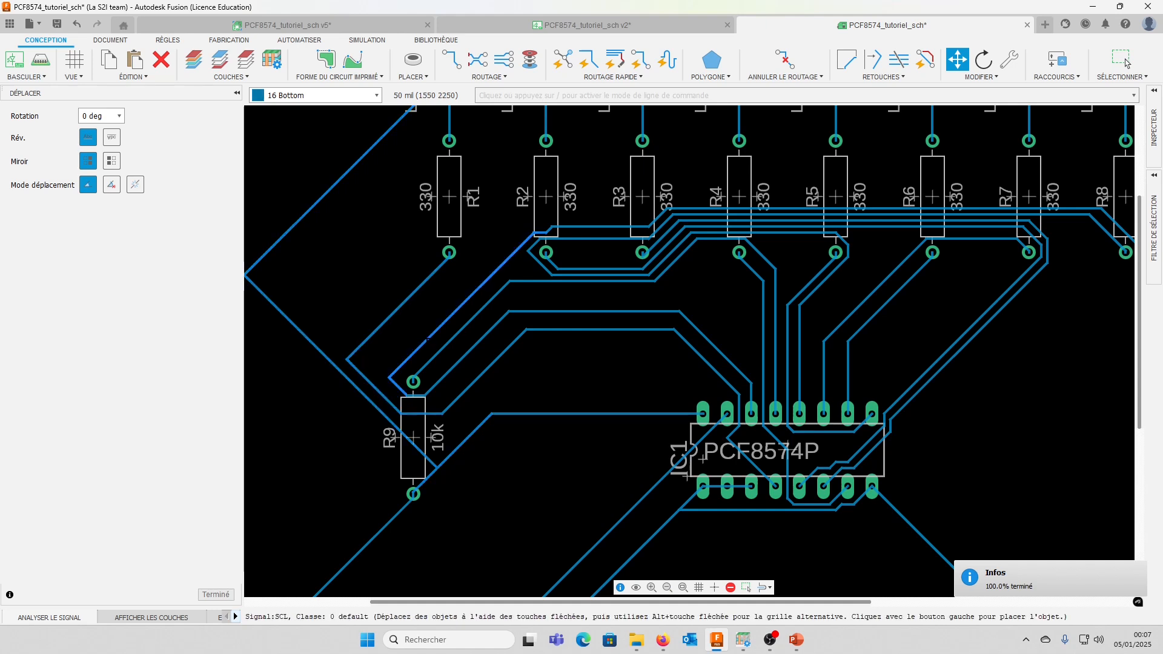
click(422, 333)
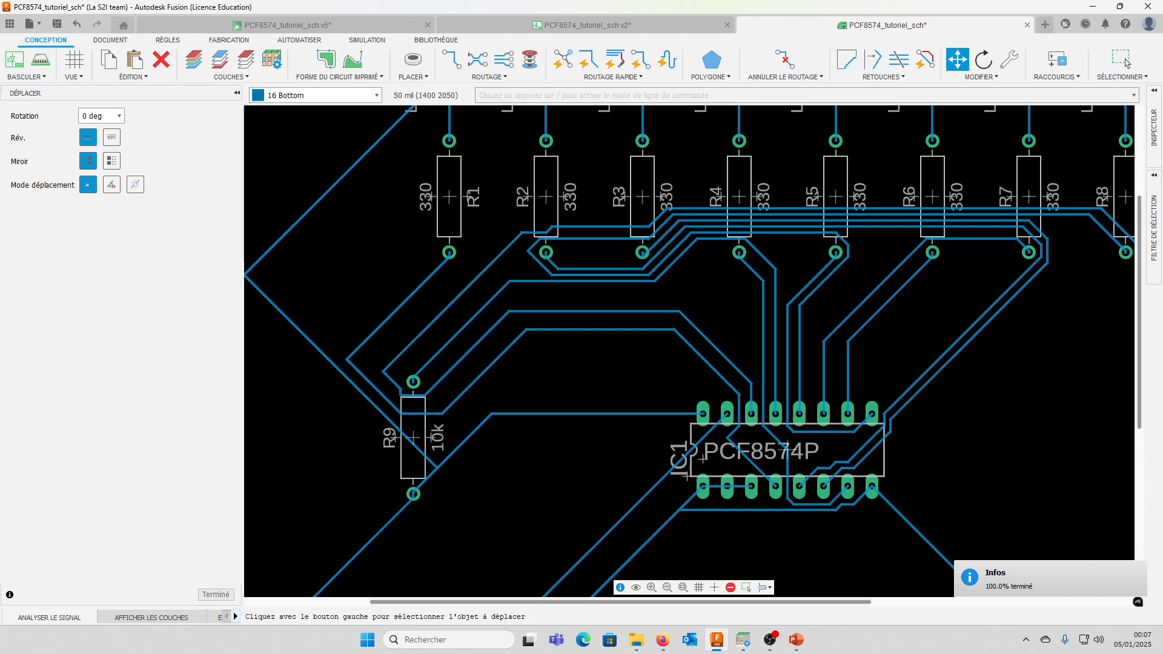
scroll(389, 386, up, 5)
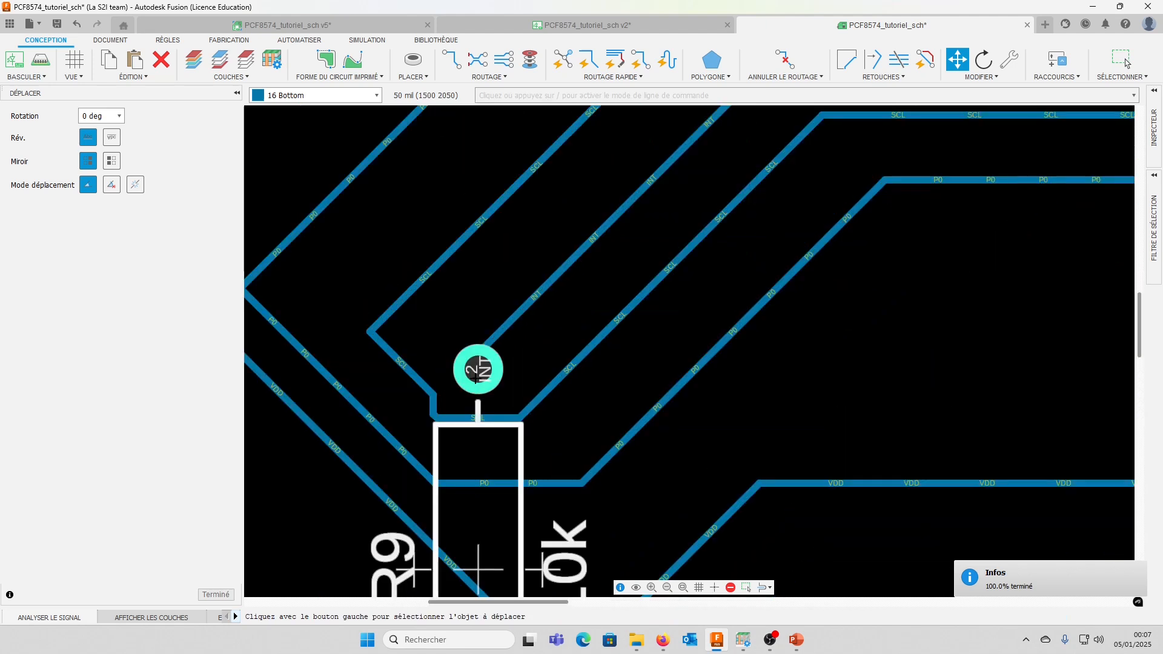
scroll(476, 372, down, 5)
scroll(448, 327, down, 2)
scroll(476, 349, up, 6)
click(456, 382)
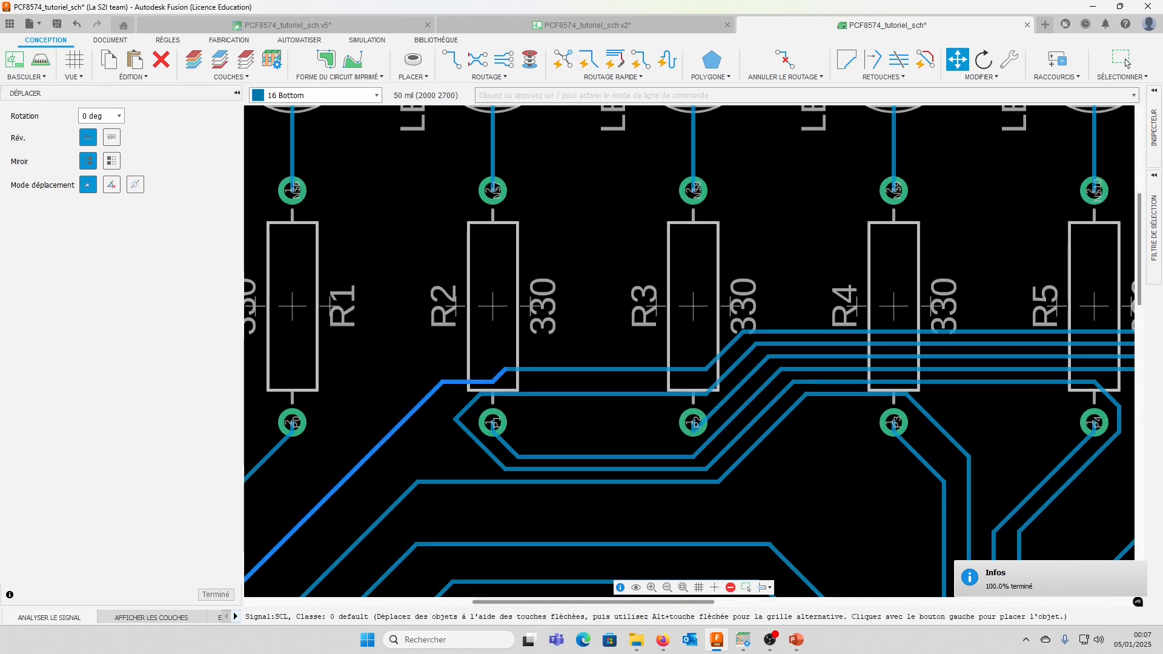
click(456, 368)
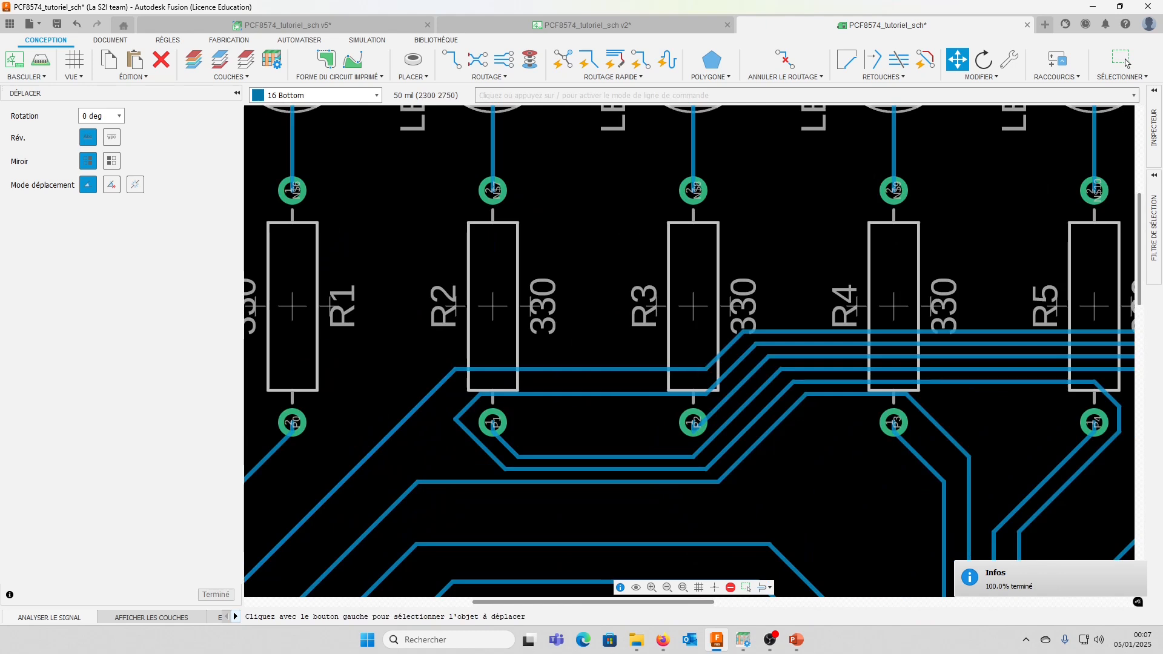
Move the horizontal SCL and P7 segments crossing R2 and R3 up in line with their runs across R4
click(598, 368)
click(593, 332)
click(590, 393)
click(589, 344)
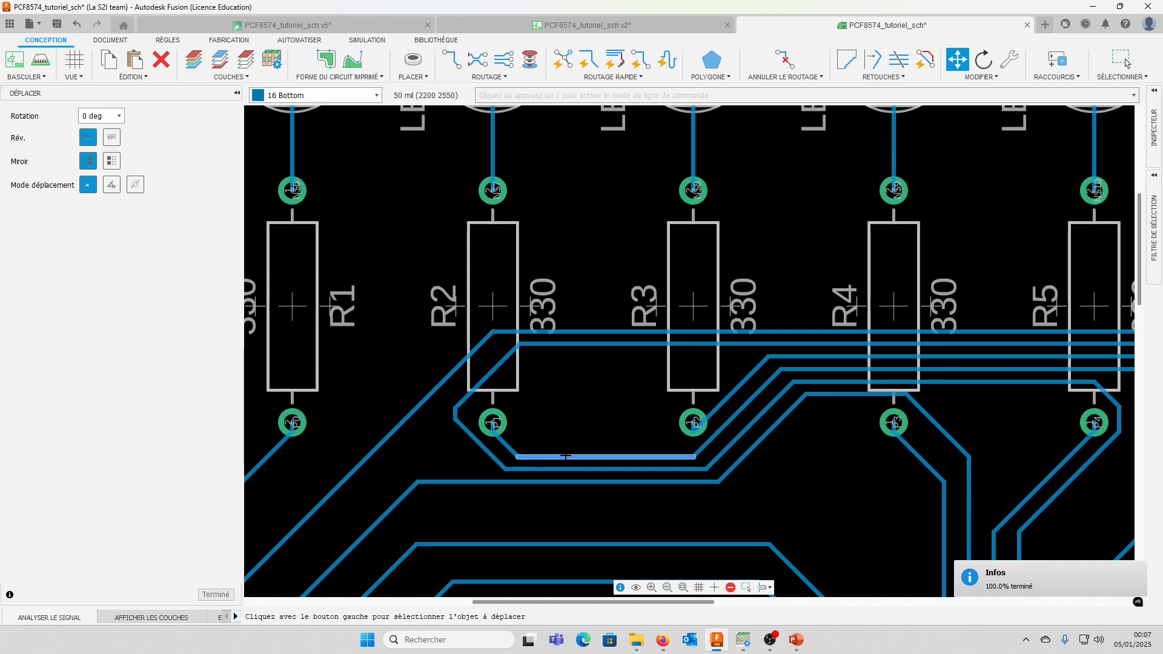
Inspect the adjusted traces around resistors R1 to R8, IC1 and connectors J1 and J2 across the board
scroll(696, 427, up, 5)
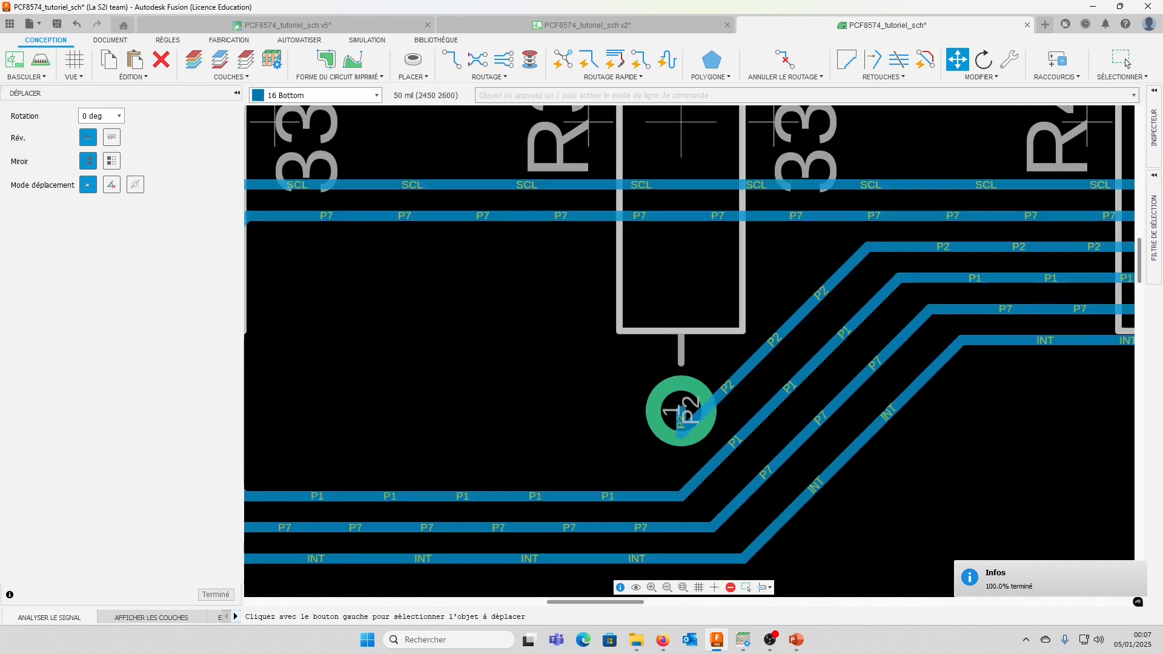
scroll(770, 410, down, 2)
scroll(668, 411, up, 7)
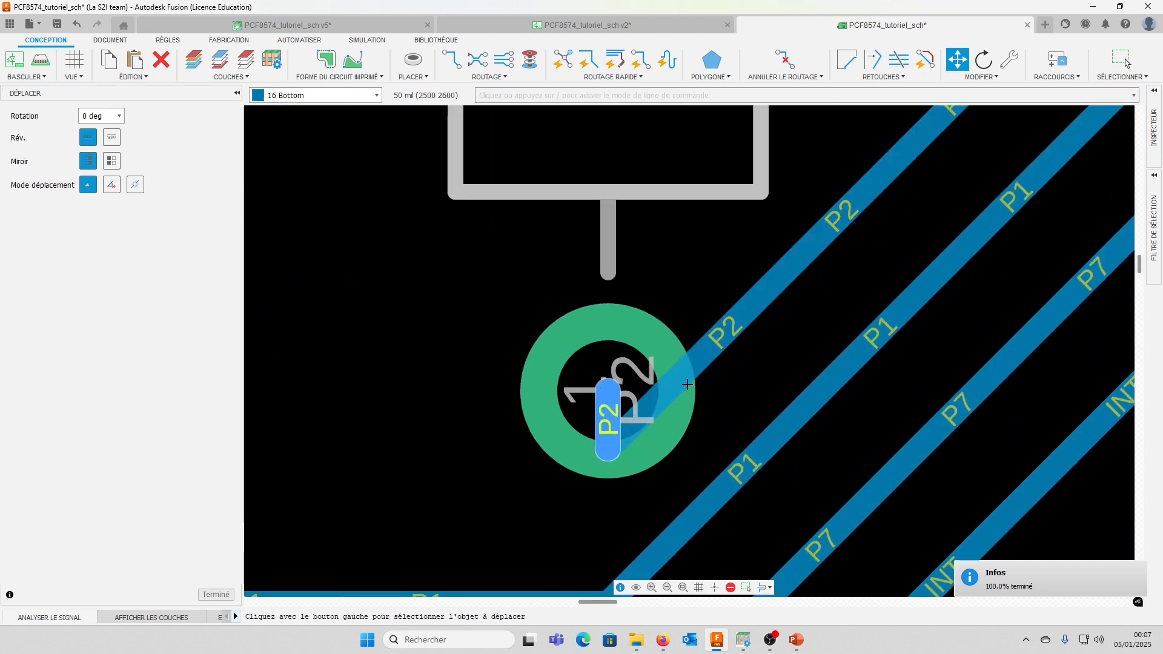
scroll(614, 433, down, 8)
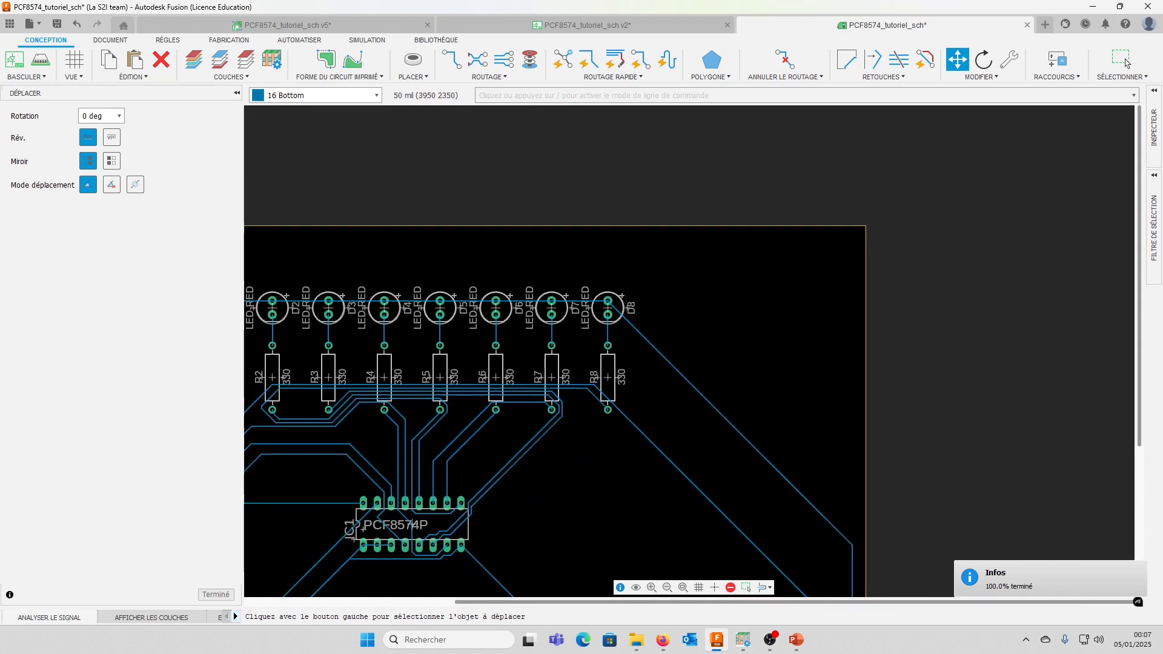
middle_drag(391, 440, 639, 109)
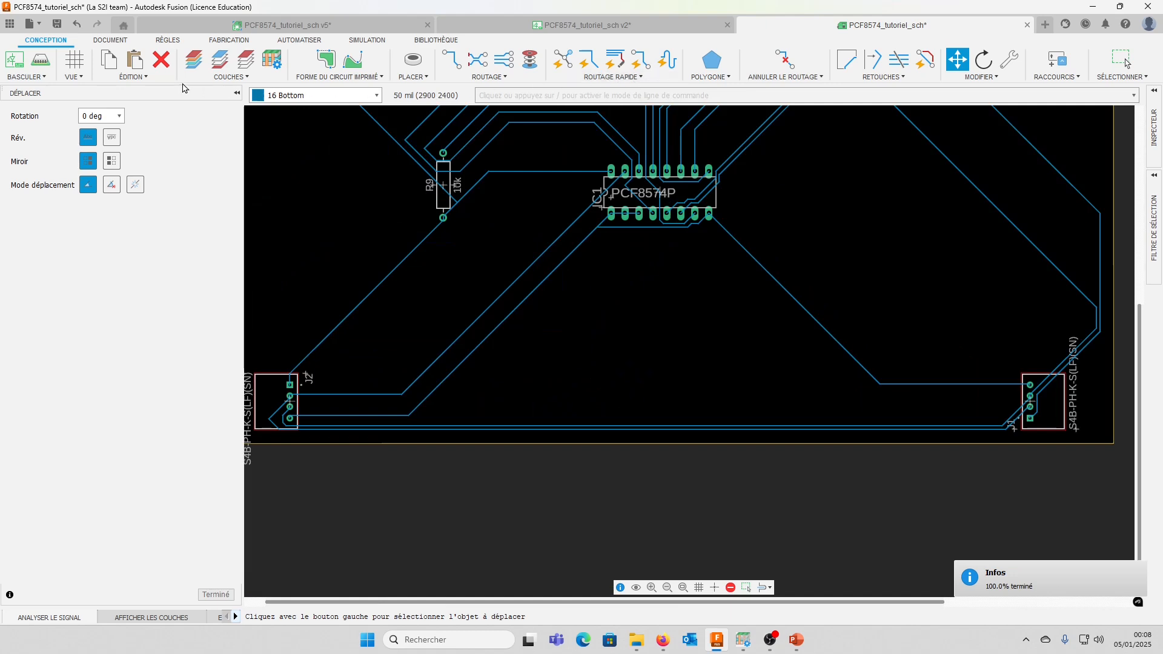
middle_drag(625, 331, 714, 430)
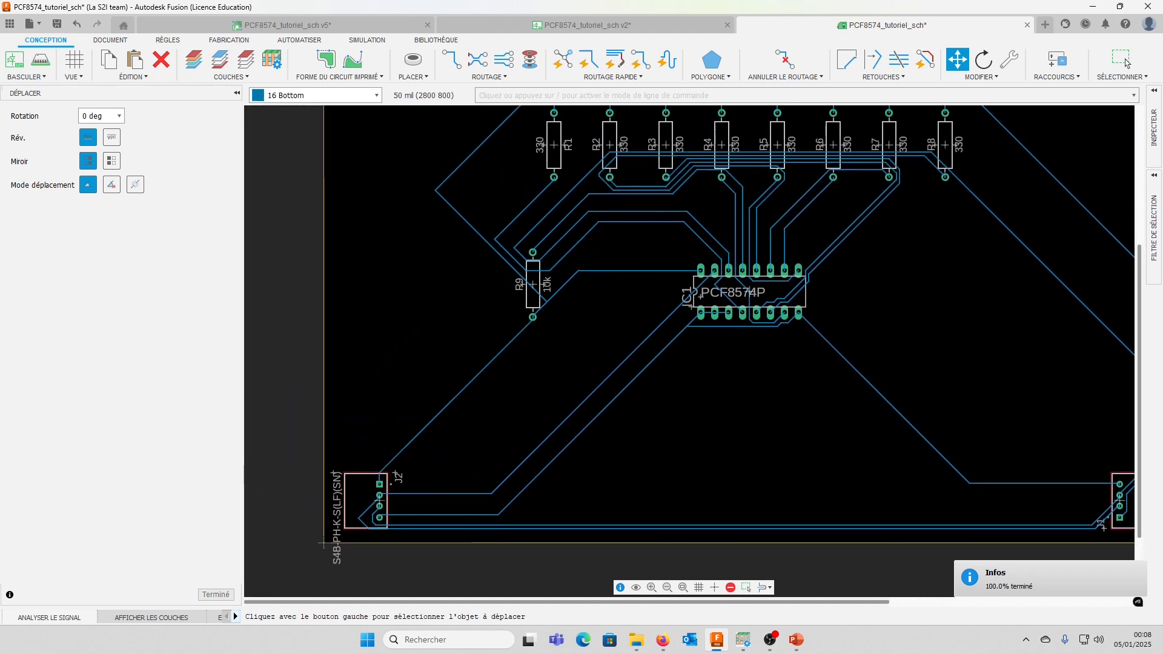
scroll(323, 543, down, 5)
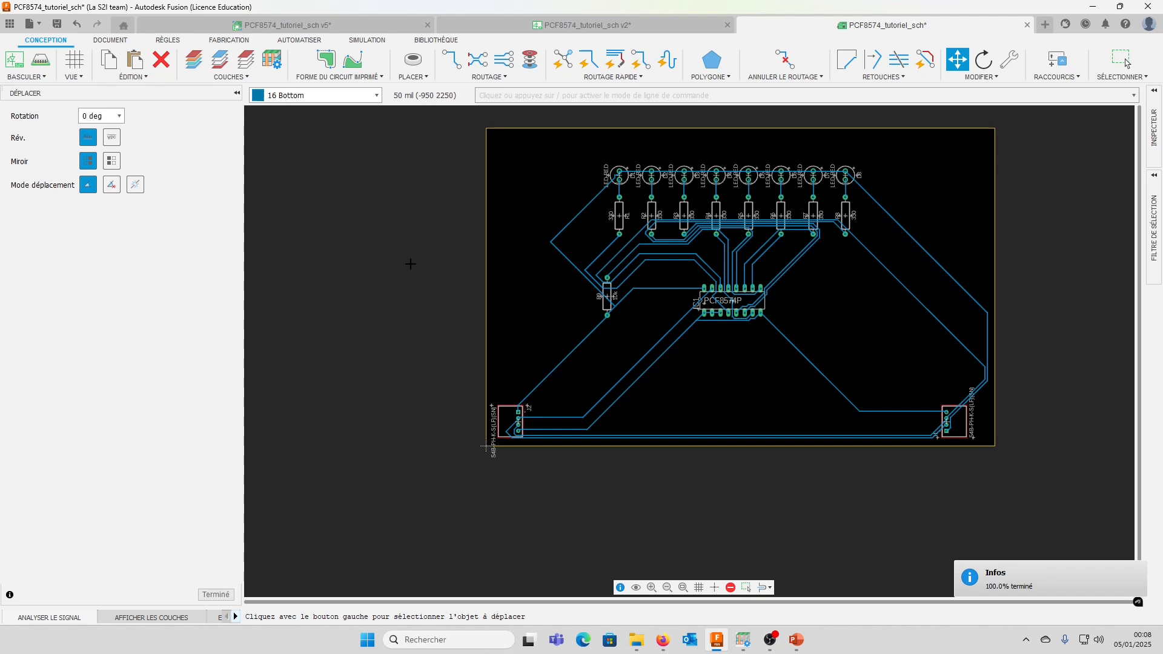
Unroute all signals on the board, converting every trace segment back to airwires
click(612, 77)
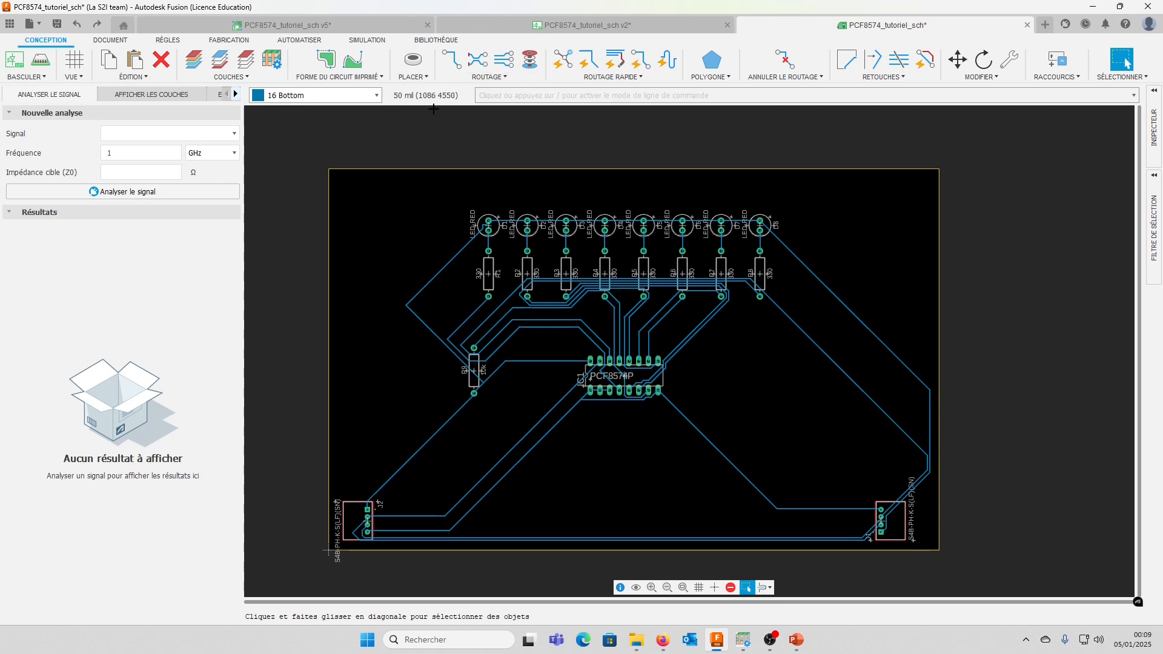
click(785, 76)
click(776, 113)
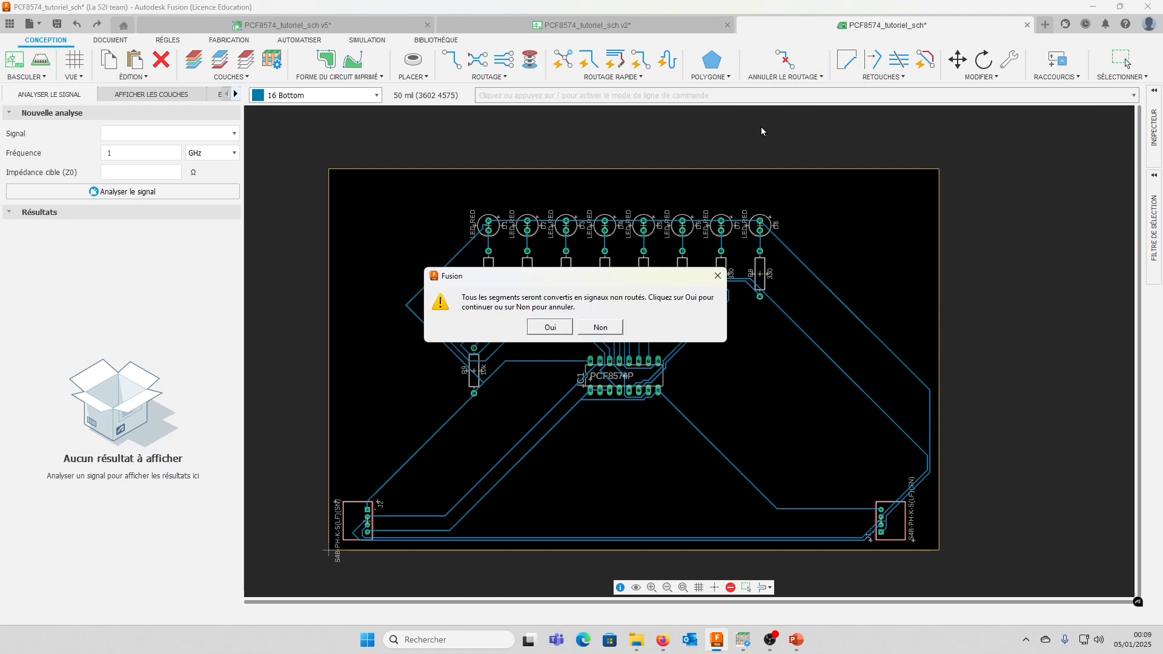
click(550, 326)
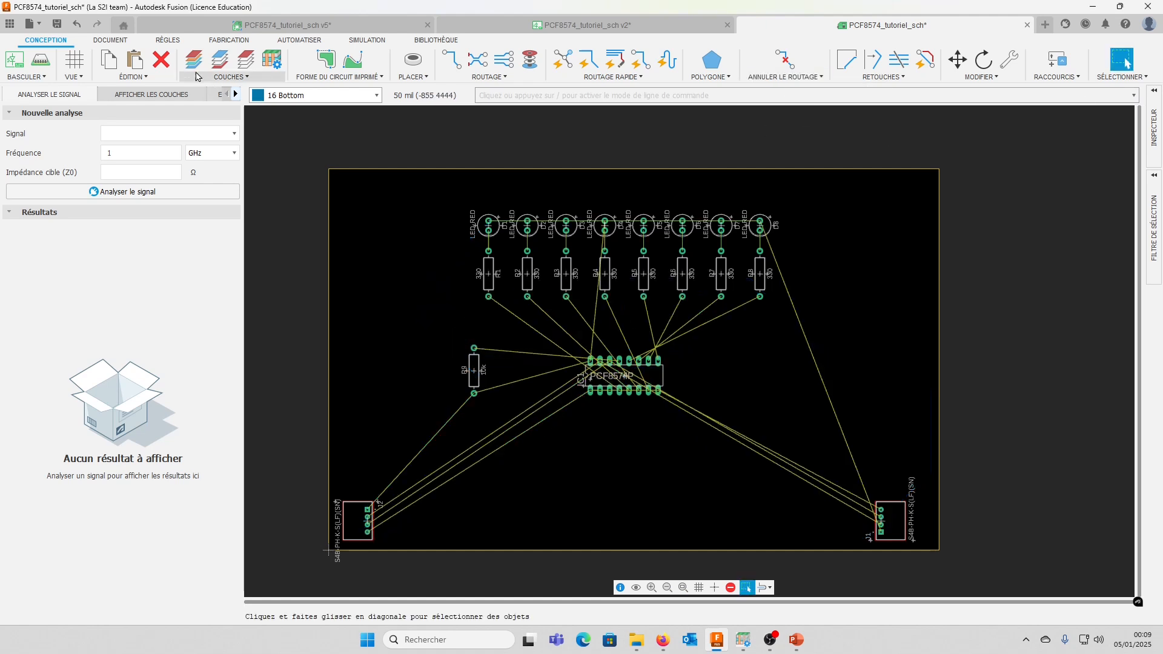
Set the minimum copper width in the design rules to 0.8
click(166, 40)
click(109, 61)
click(306, 433)
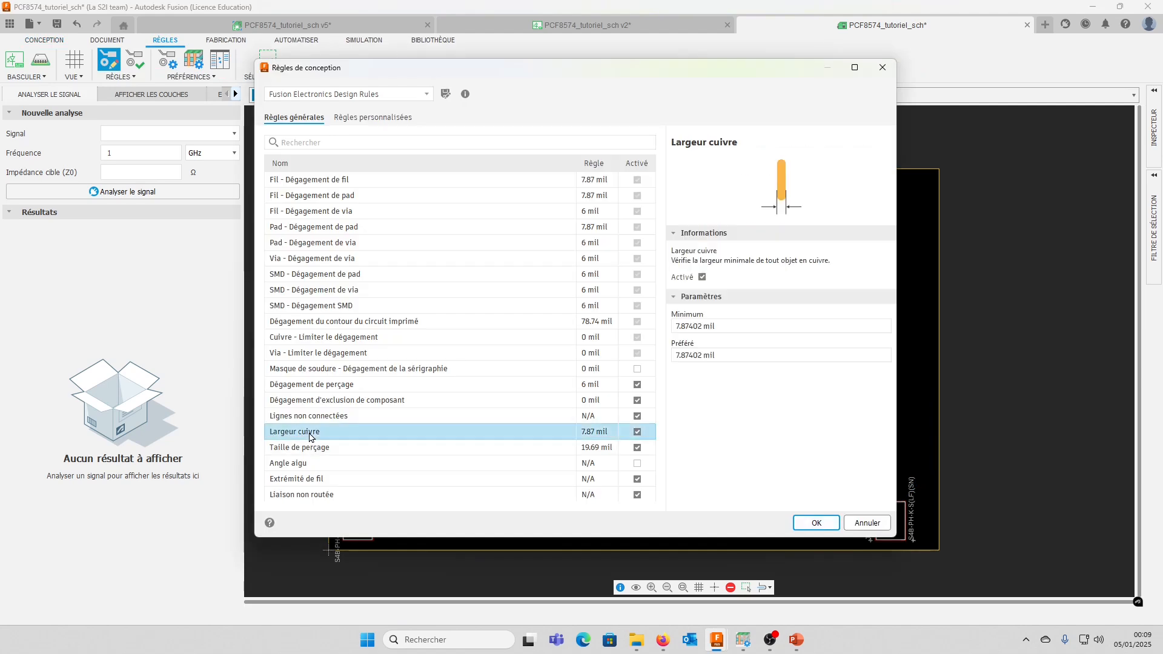
click(744, 327)
text(0.8mm)
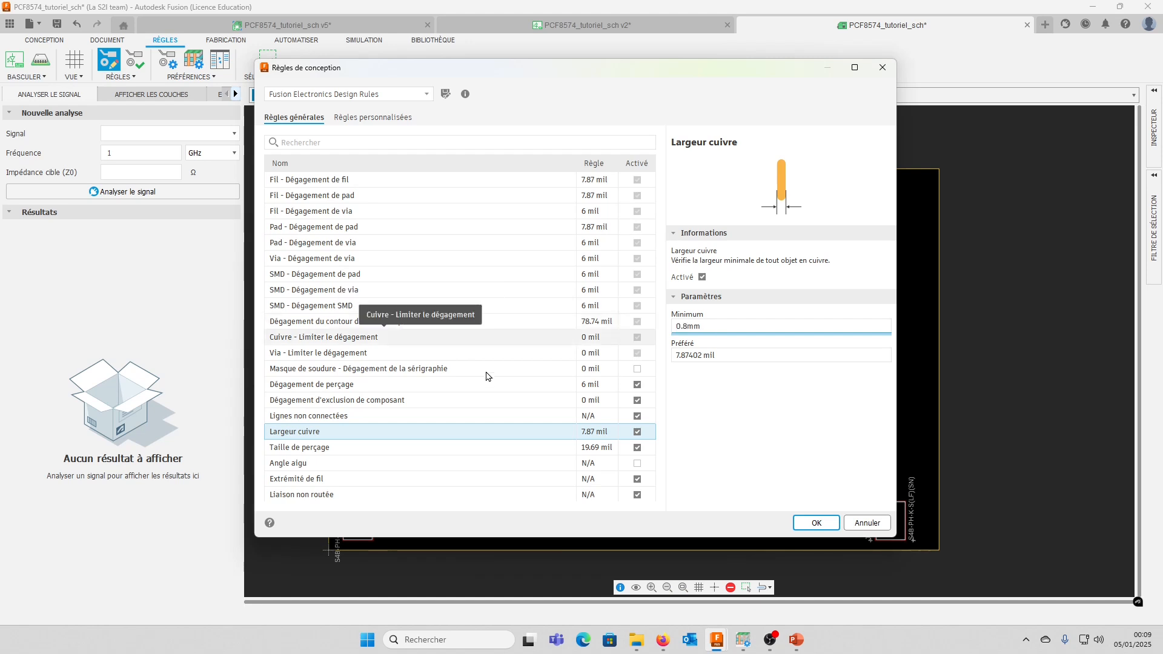
key(Return)
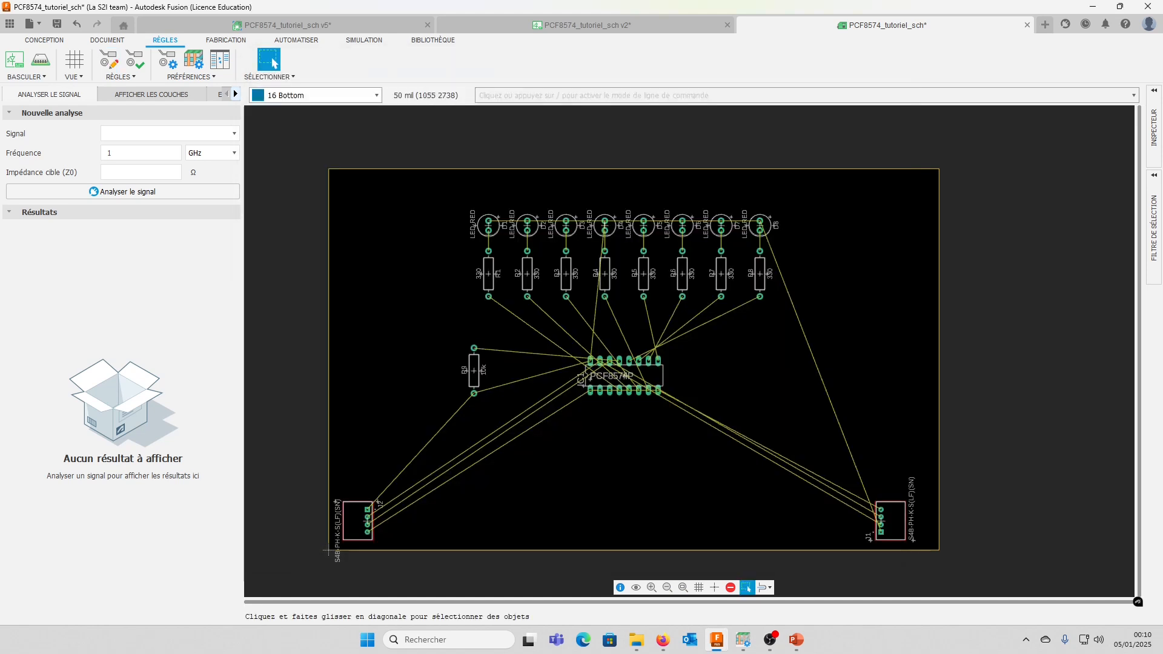
Autoroute the board again and keep routing variant 13, completed at 100.0% with no vias
click(44, 40)
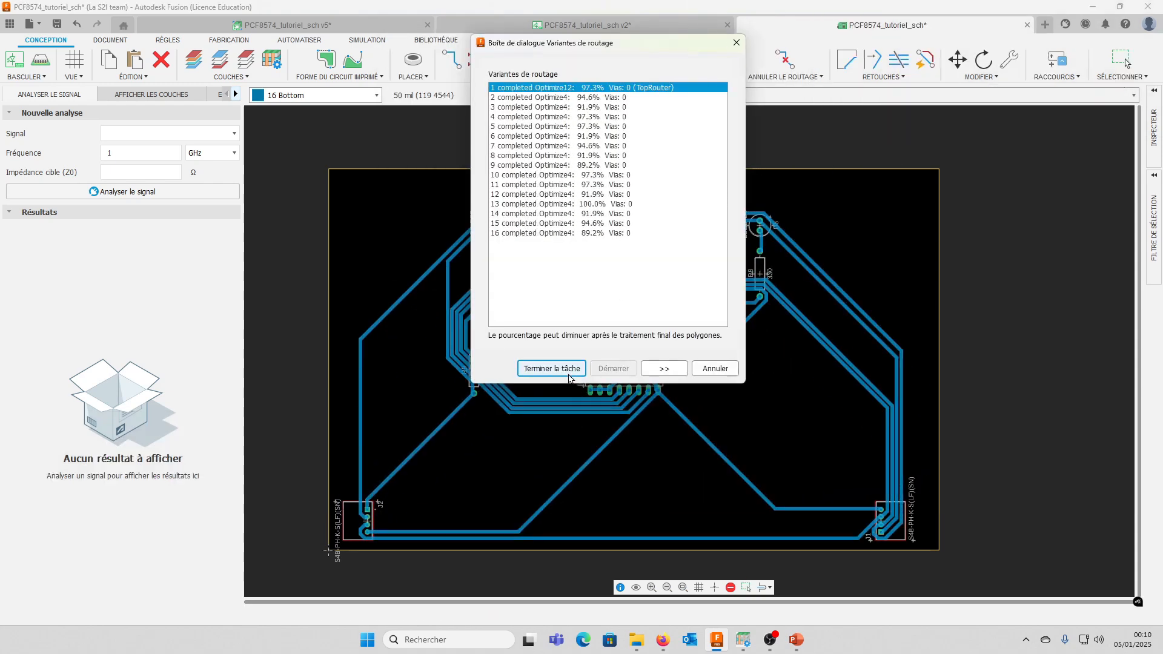
click(597, 205)
drag(639, 48, 214, 102)
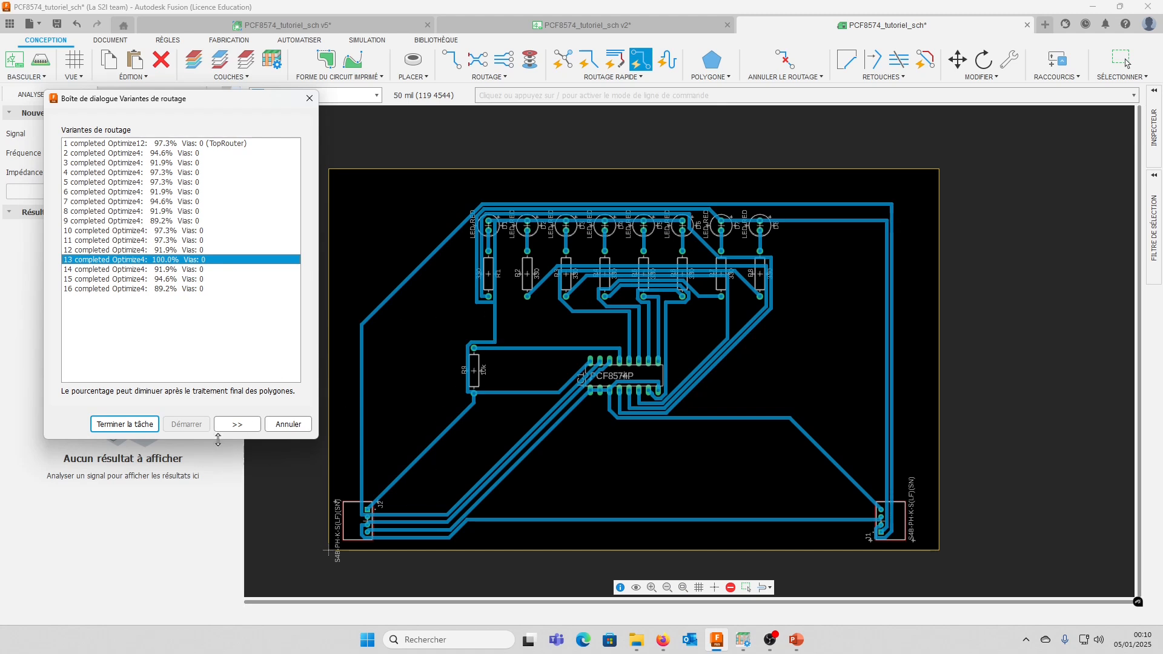
click(125, 424)
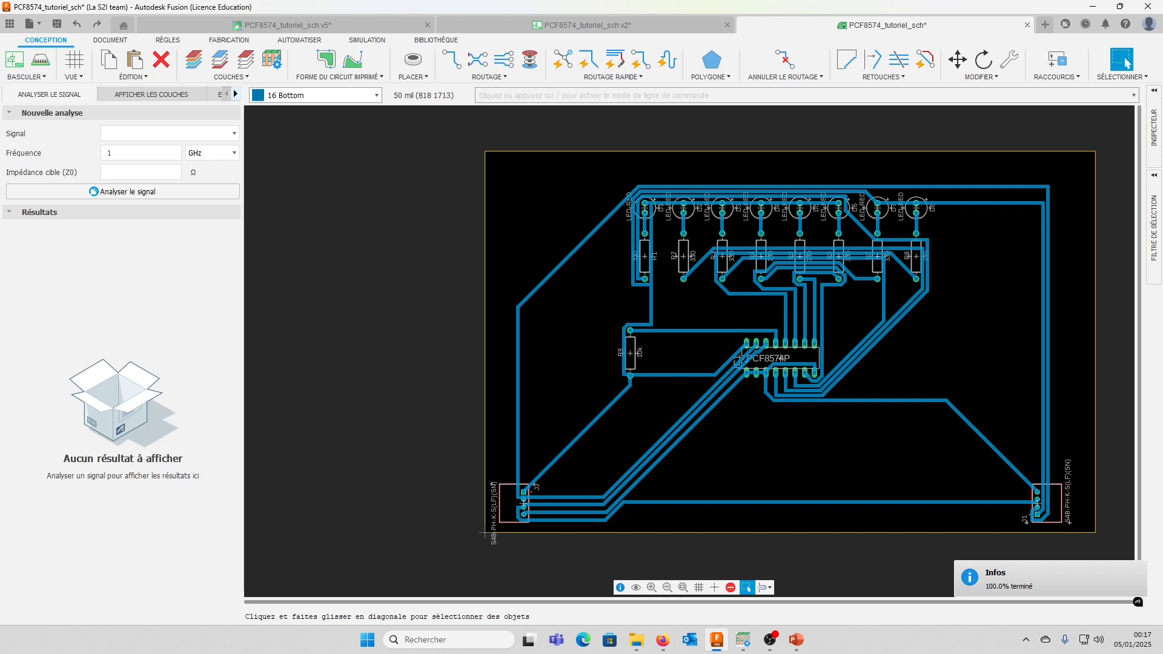
Try enabling material property editing in the layer stack's design preferences and setting the dielectric thickness to 1.6 mm
click(162, 40)
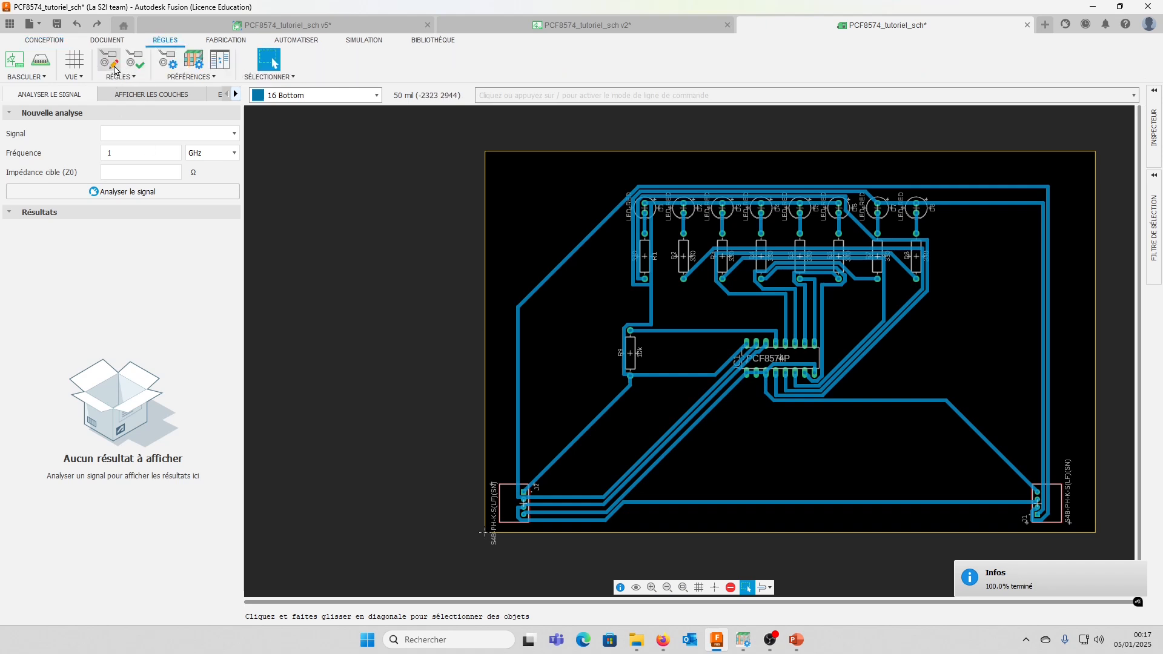
click(168, 61)
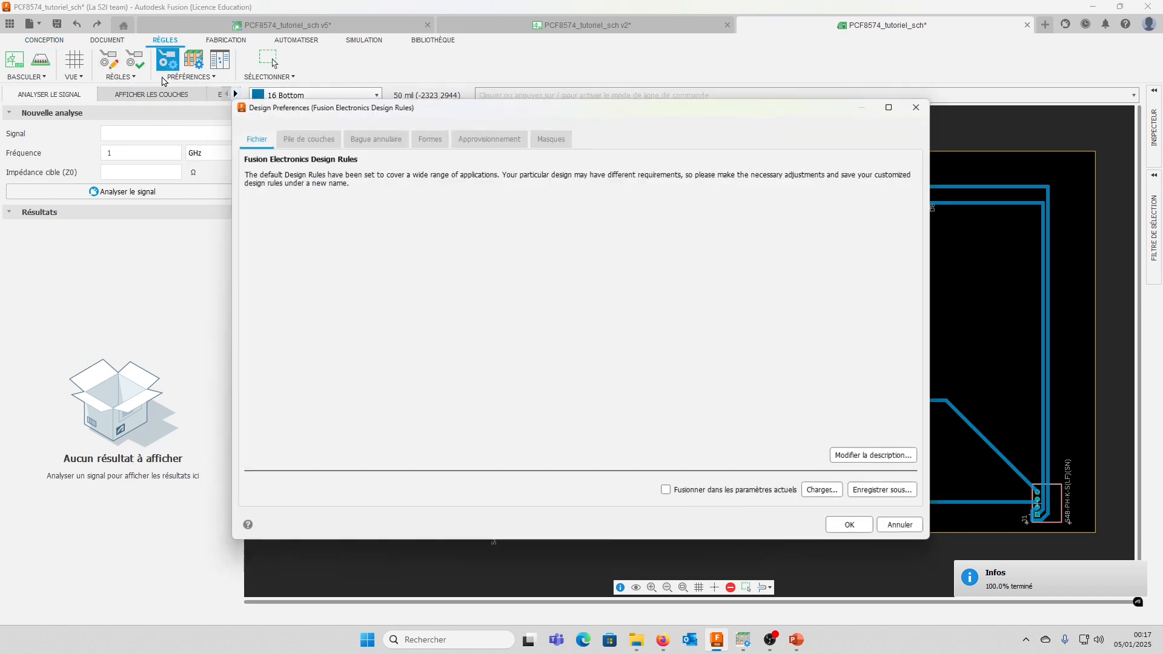
click(298, 137)
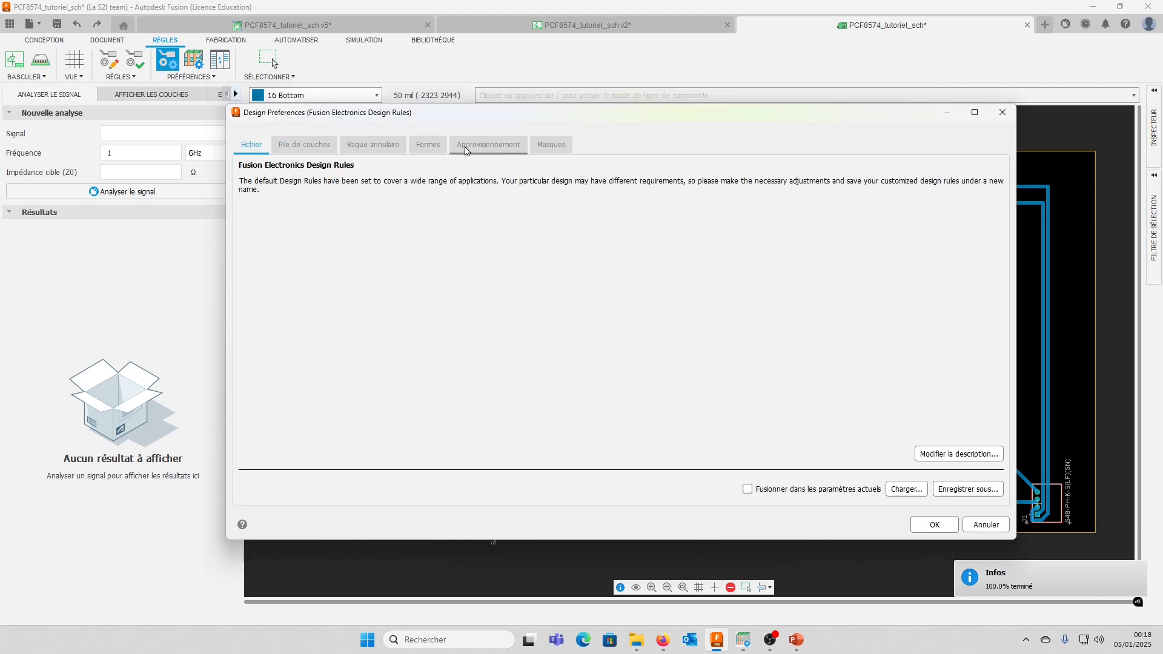
click(305, 146)
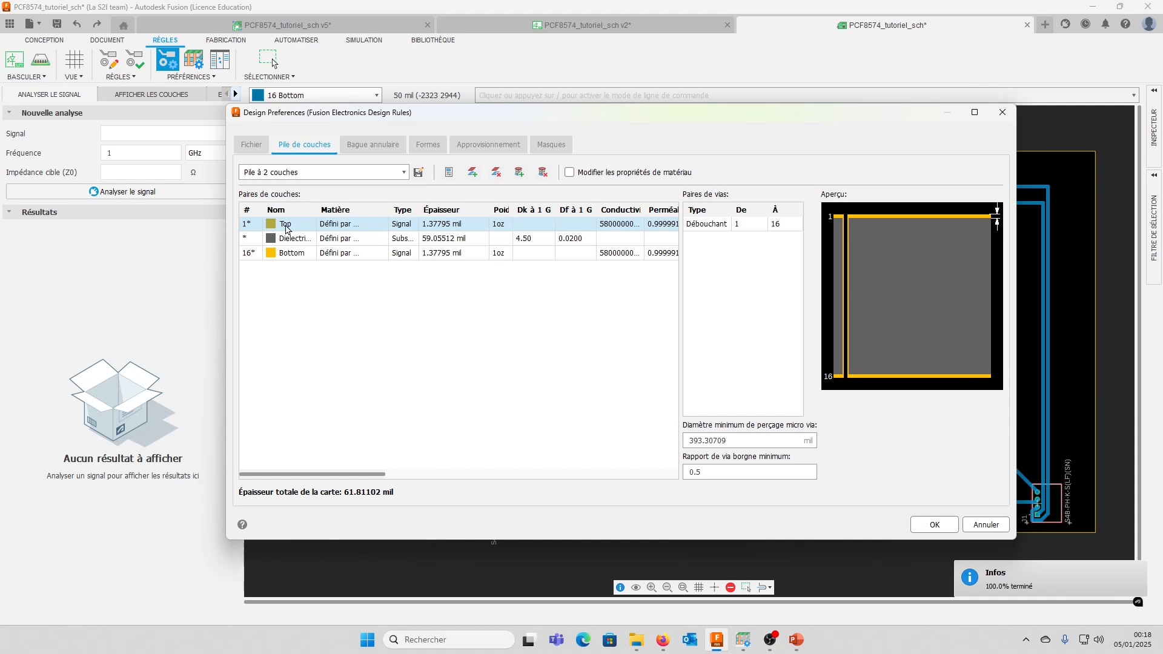
click(484, 239)
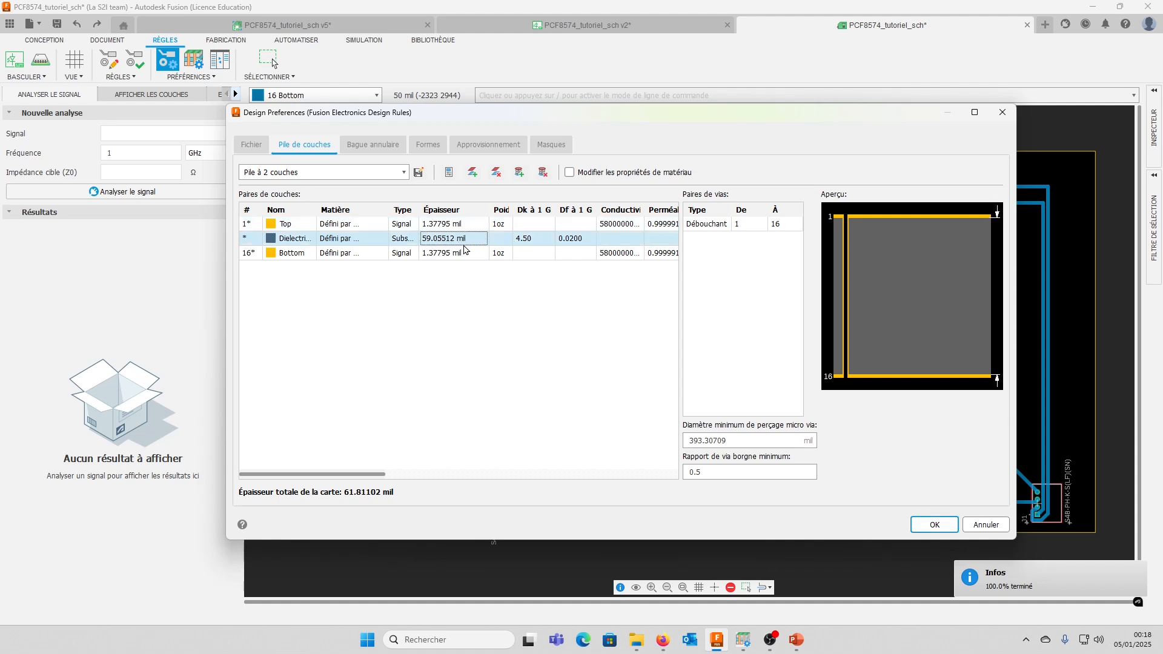
click(570, 173)
double_click(454, 240)
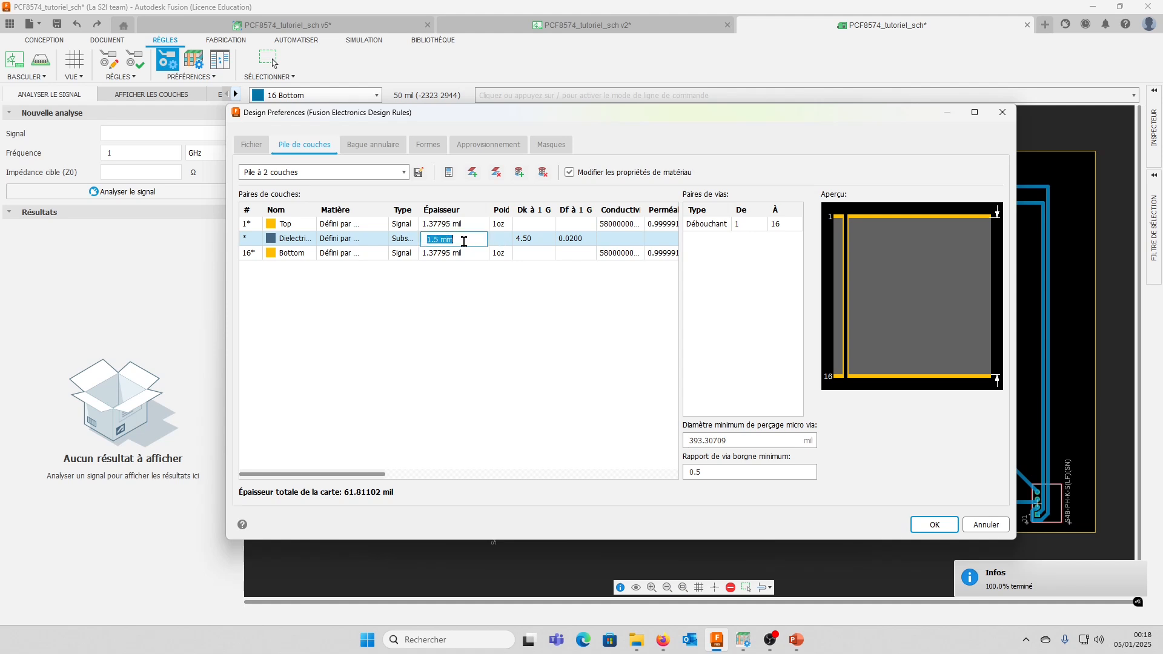
click(437, 240)
key(Return)
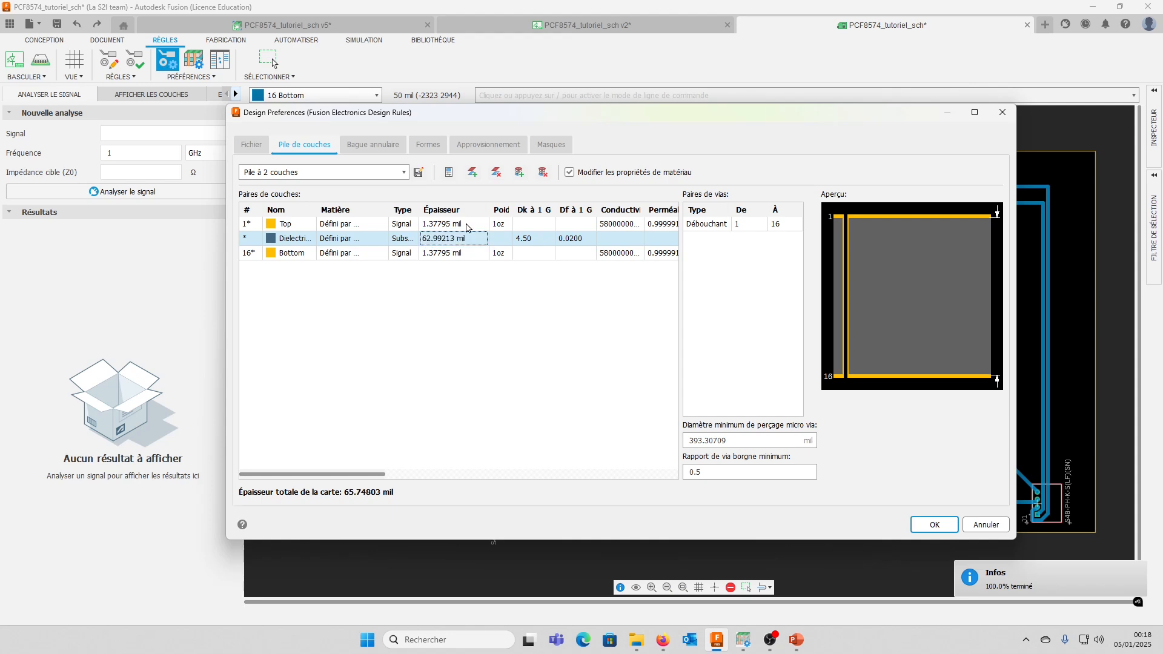
Check the thickness of the Top and Bottom copper layers in millimetres
double_click(466, 226)
click(477, 224)
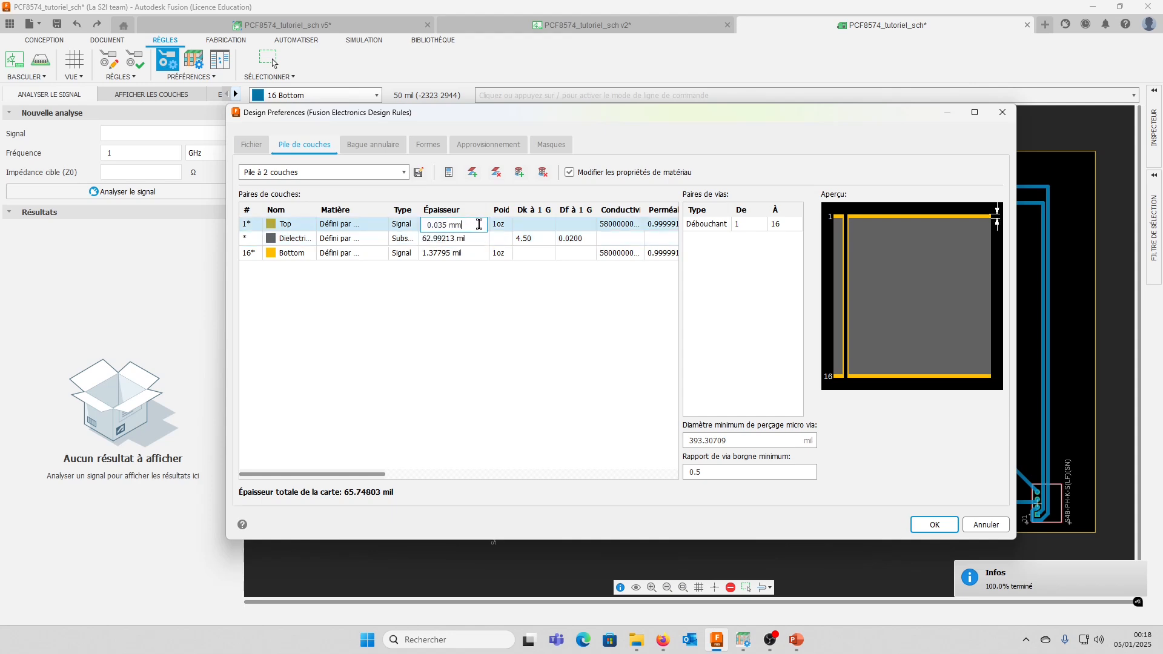
double_click(471, 254)
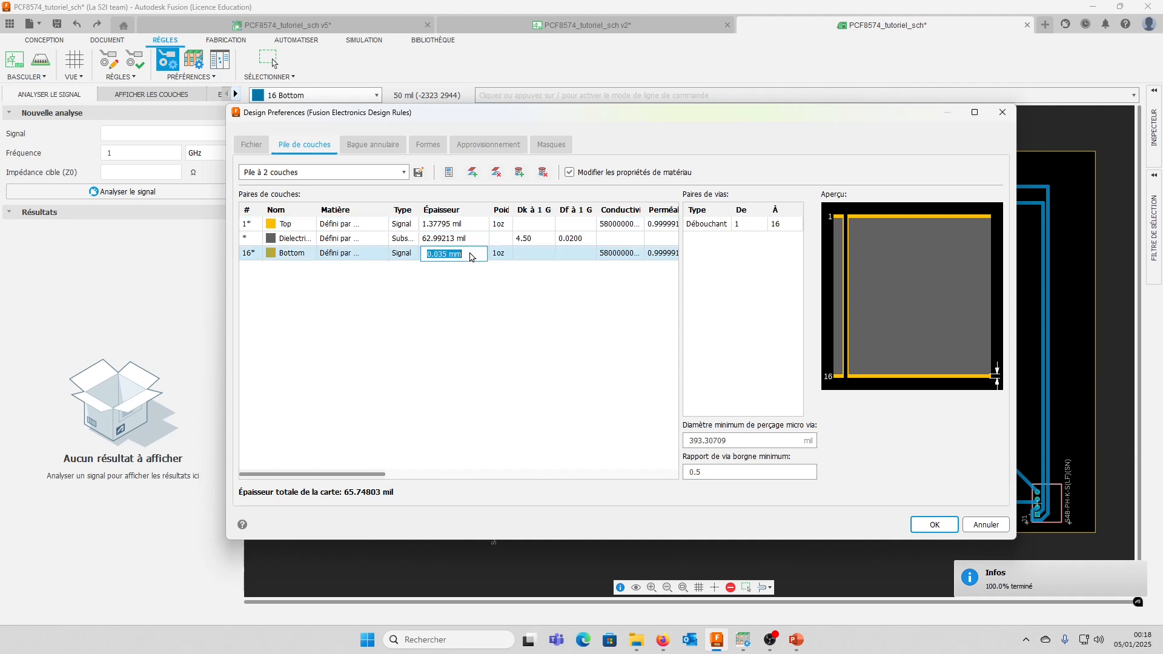
click(477, 294)
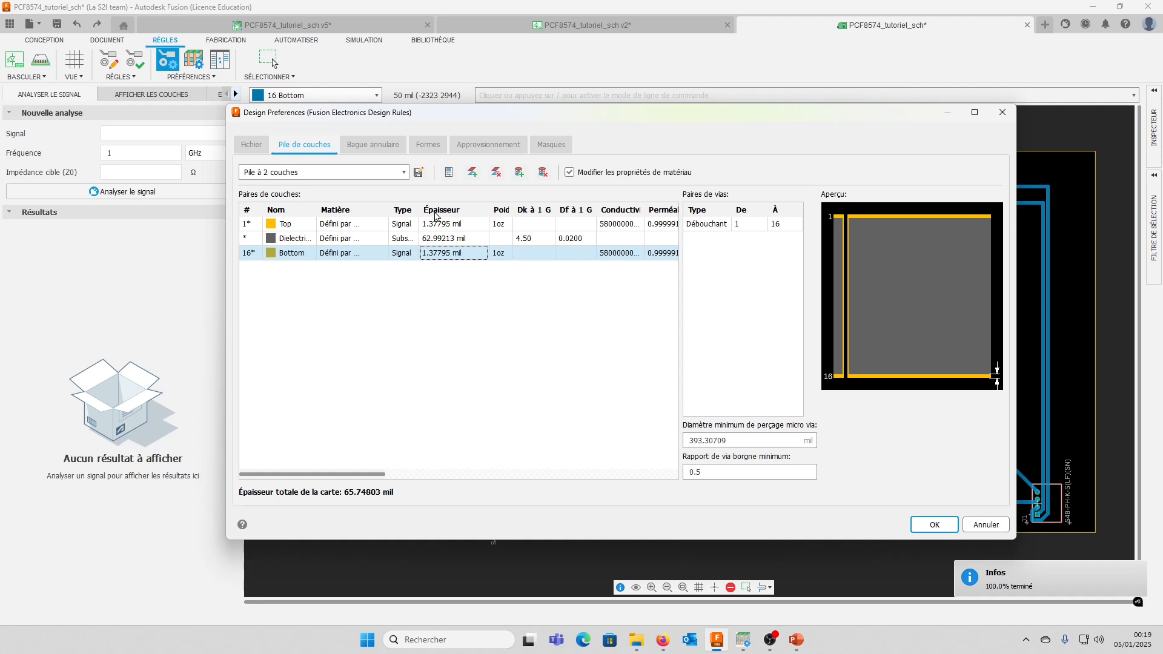
Try setting the top pads' minimum annular ring to 20 mil, then discard the design preference changes
click(373, 146)
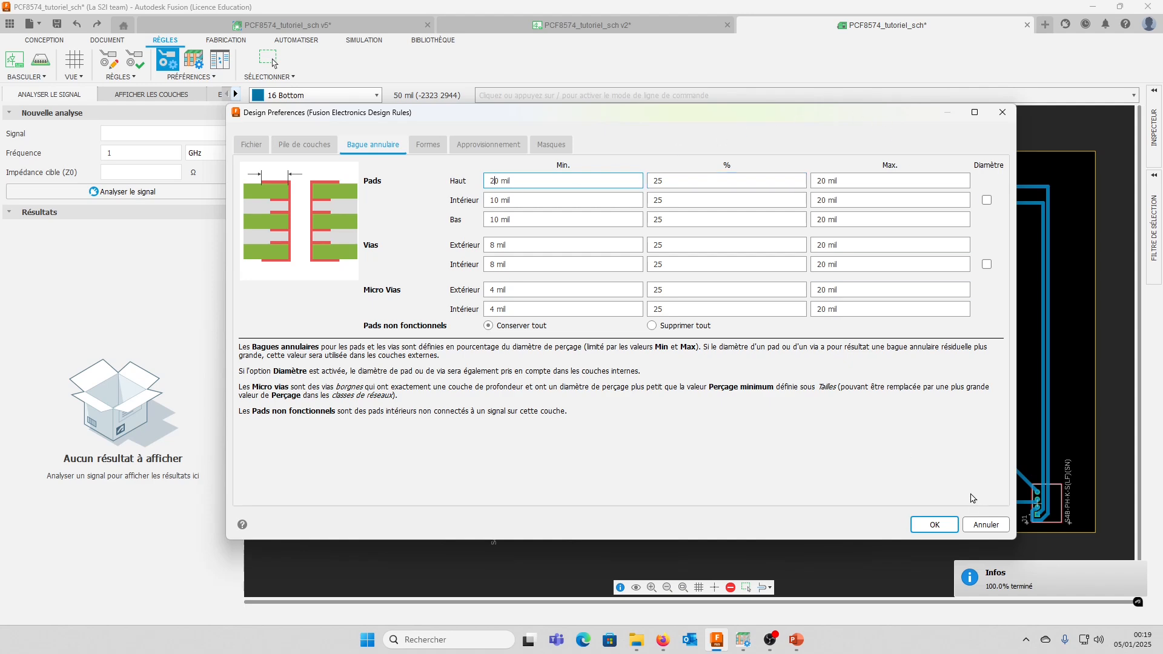
click(986, 524)
Examine R9's VDD pad, then set the bottom pads' minimum annular ring to 20 mil in the design preferences
scroll(630, 379, up, 10)
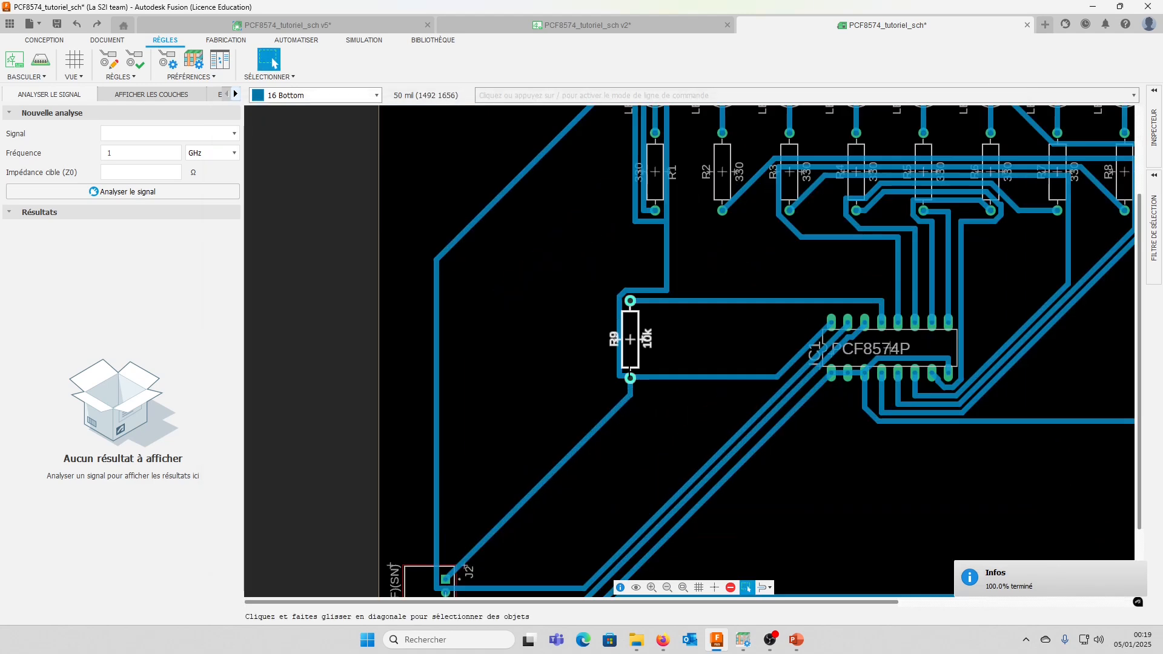
scroll(643, 383, up, 2)
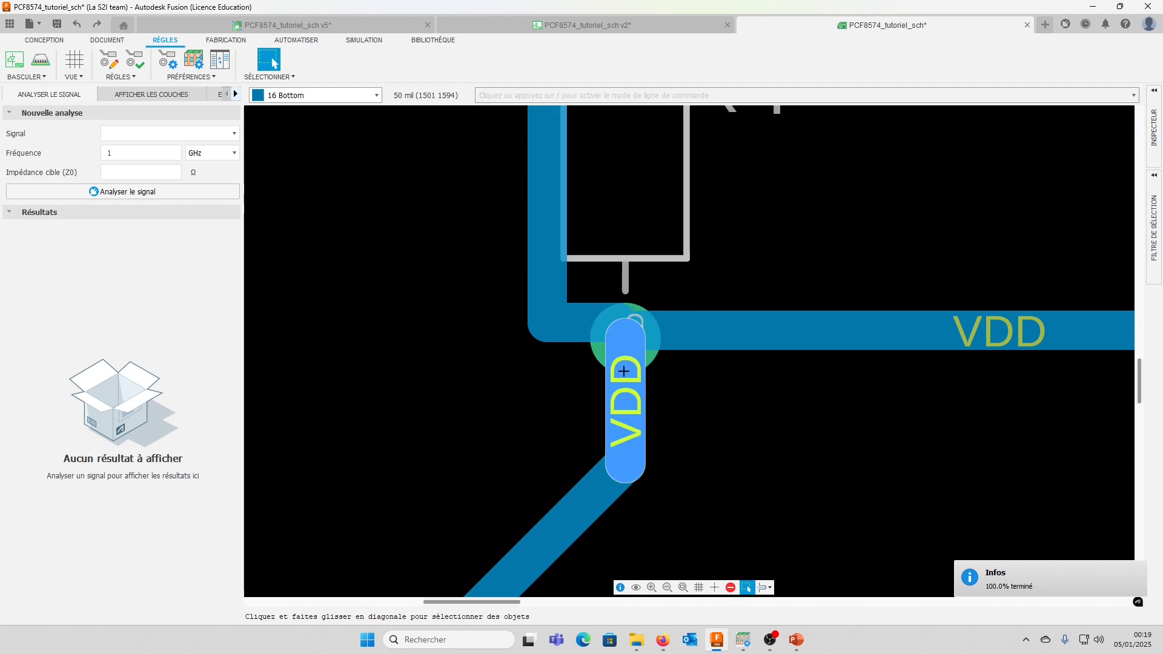
scroll(615, 363, down, 5)
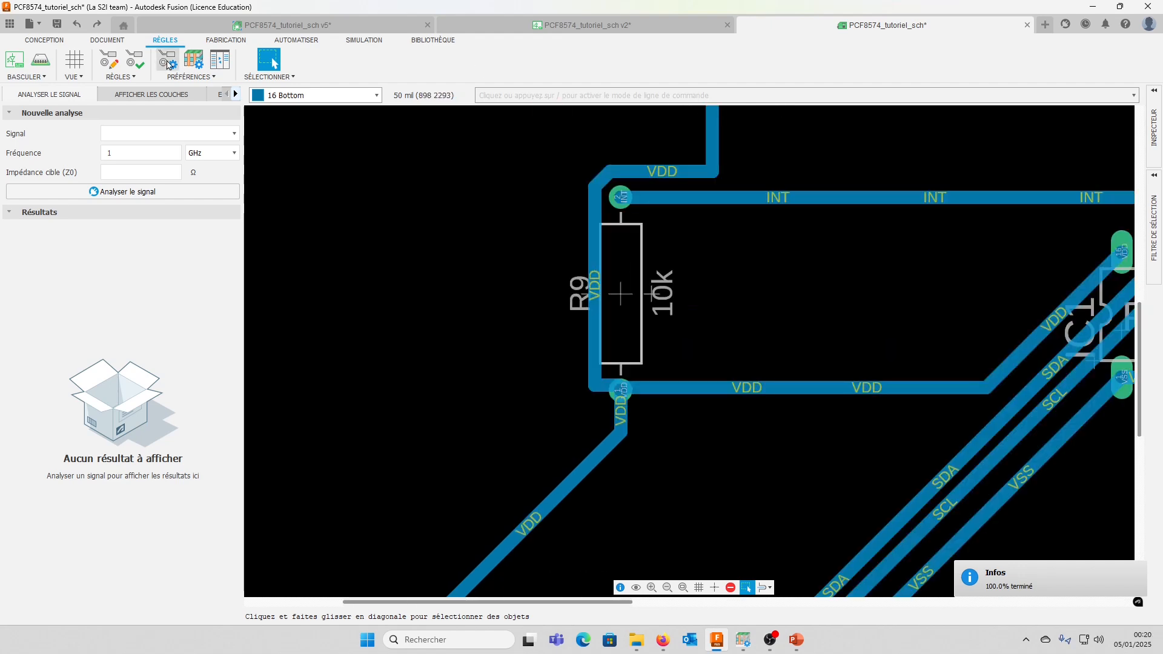
click(167, 59)
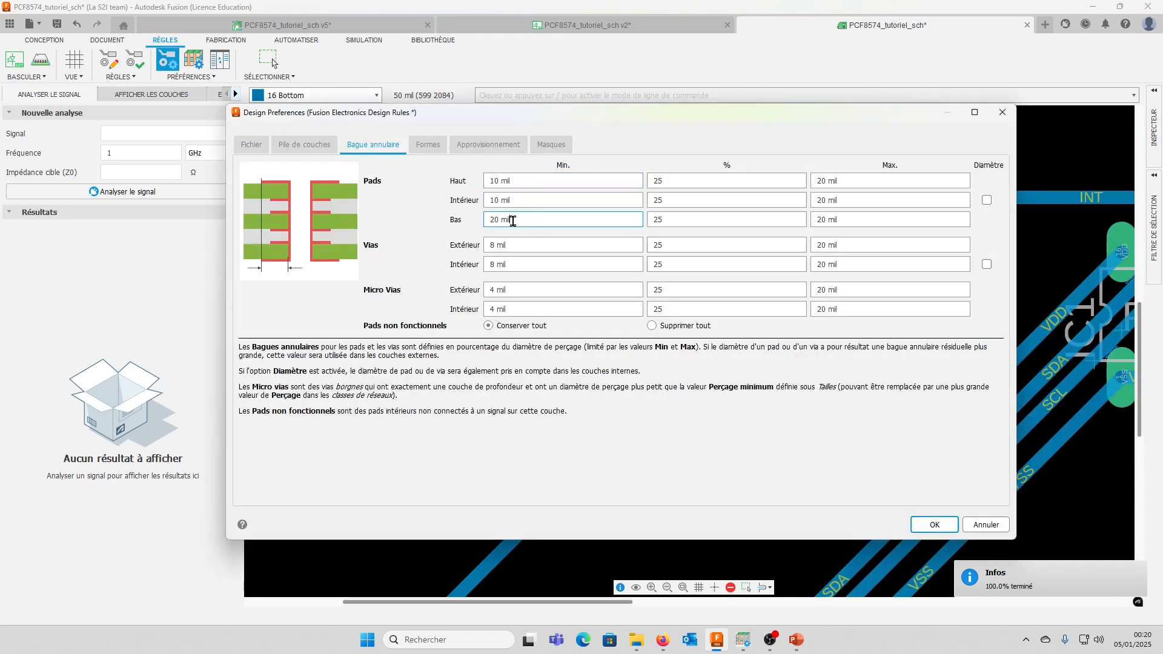
drag(536, 220, 420, 228)
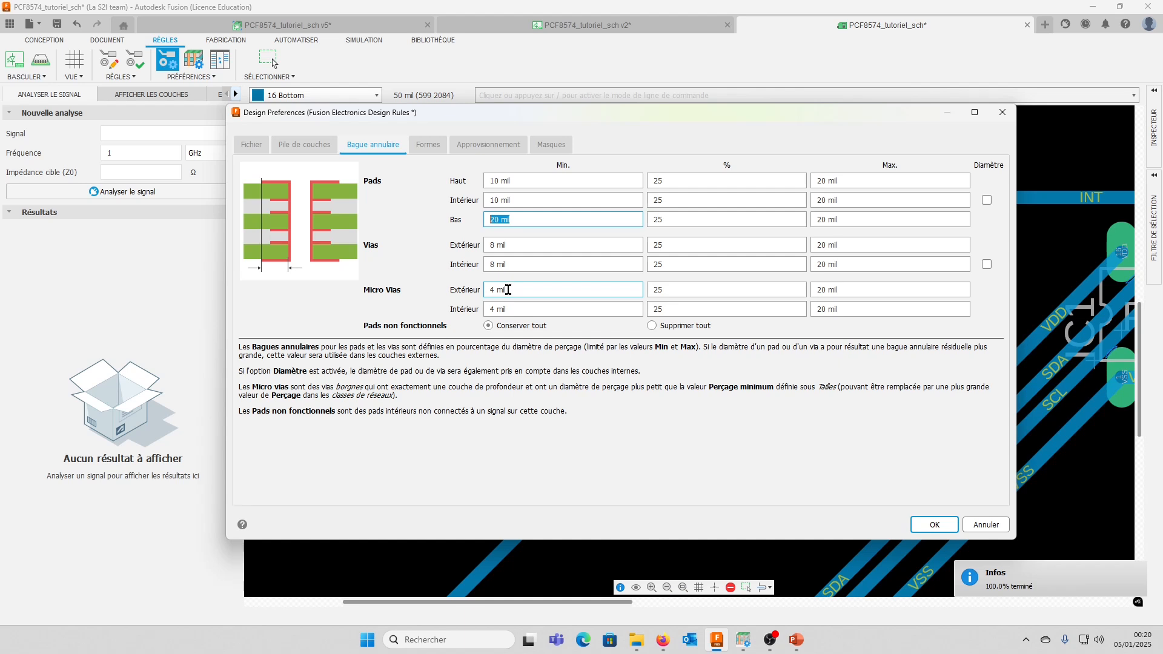
click(523, 220)
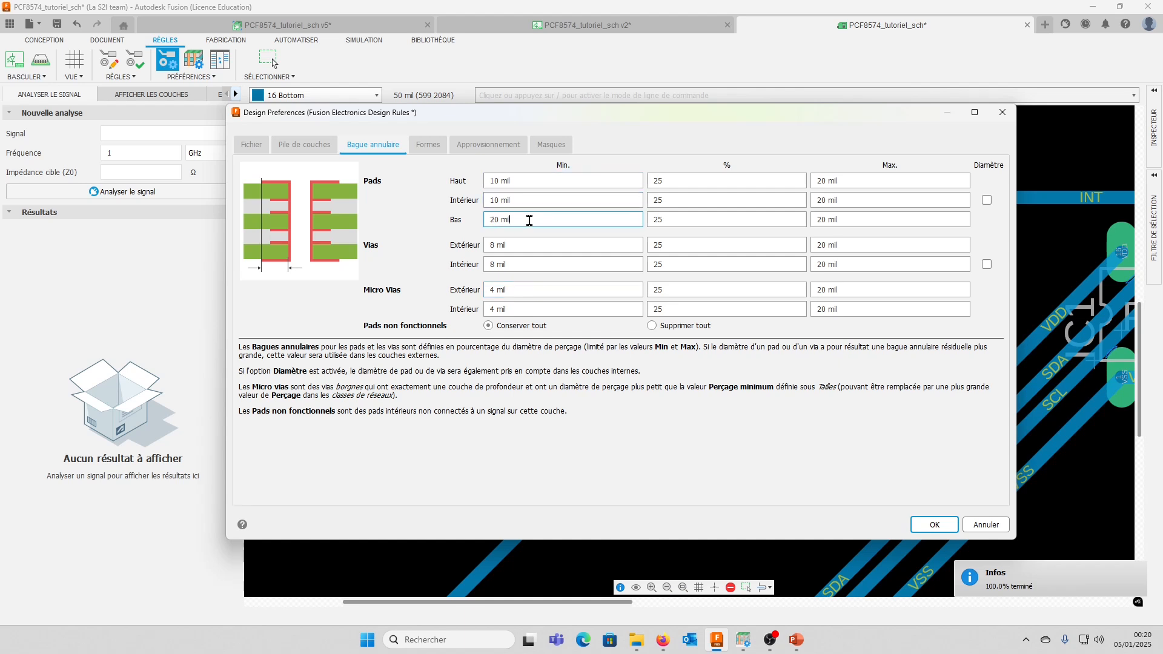
click(864, 219)
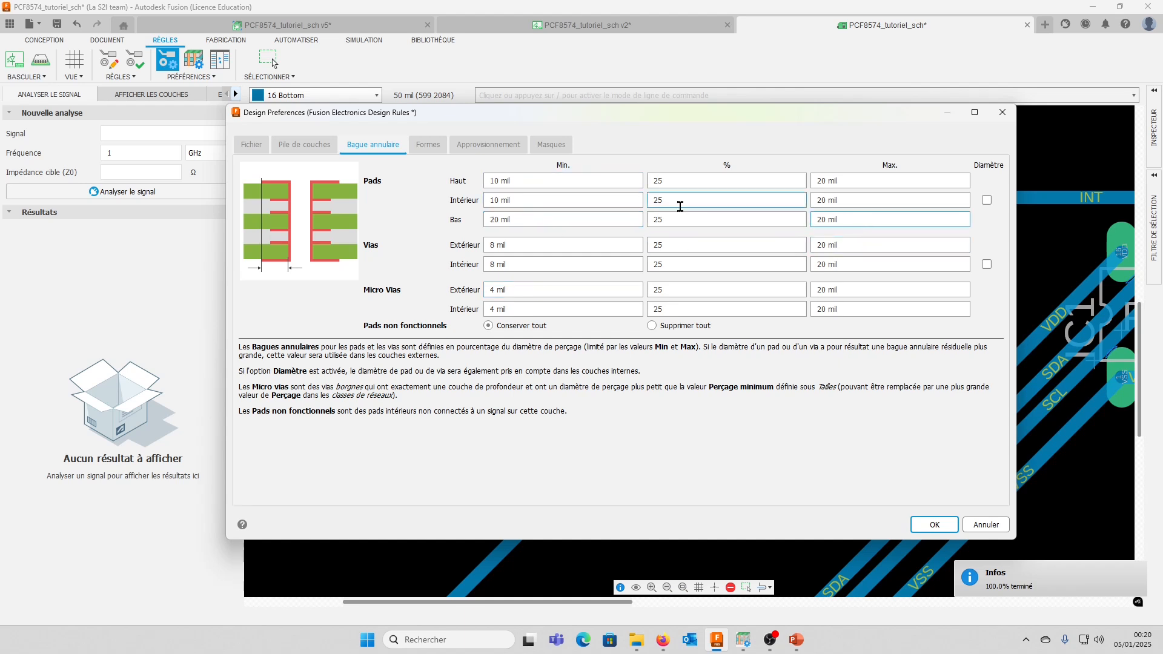
click(524, 219)
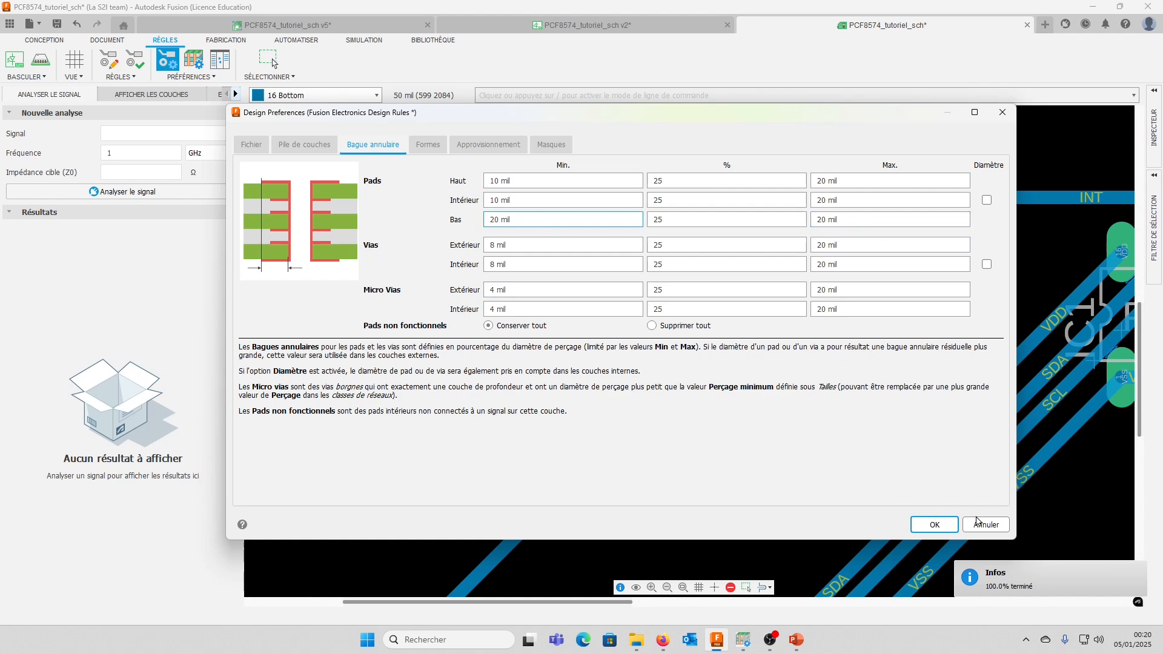
Check the pad shape and thermal isolation settings, then apply the design preferences
click(427, 145)
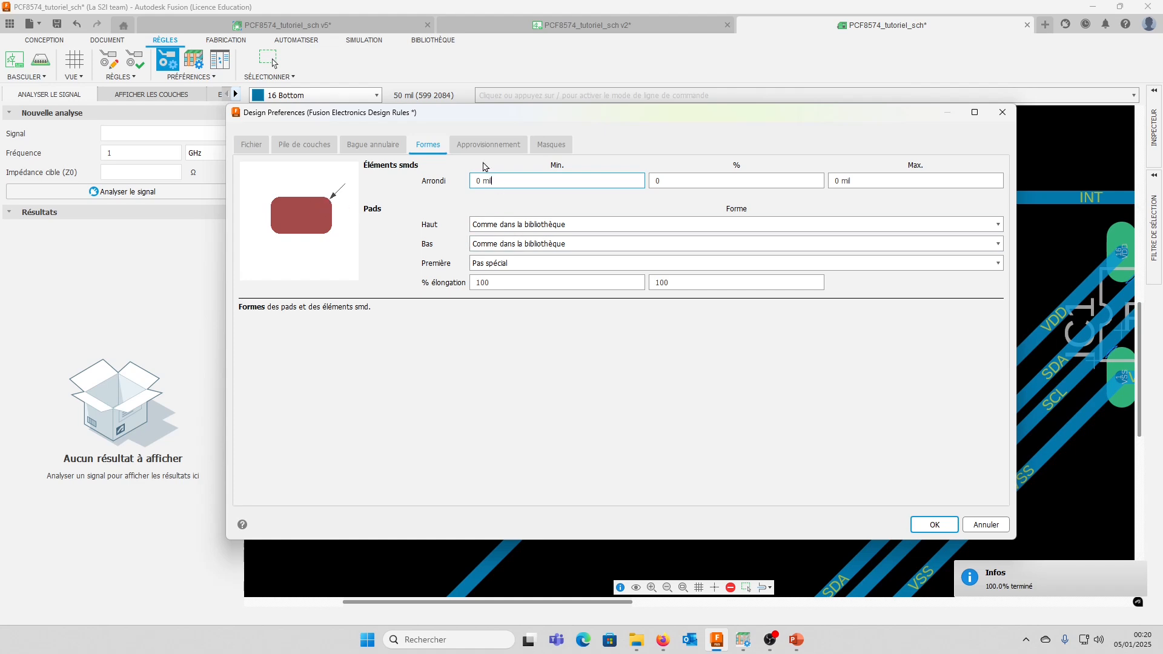
click(488, 145)
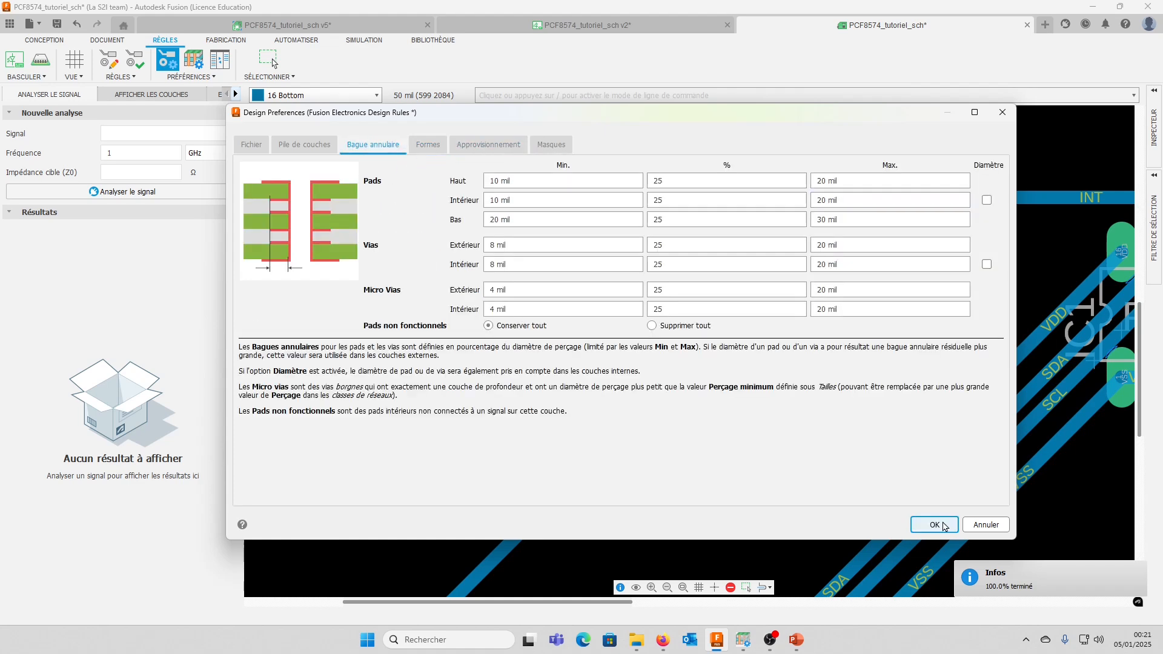
click(941, 524)
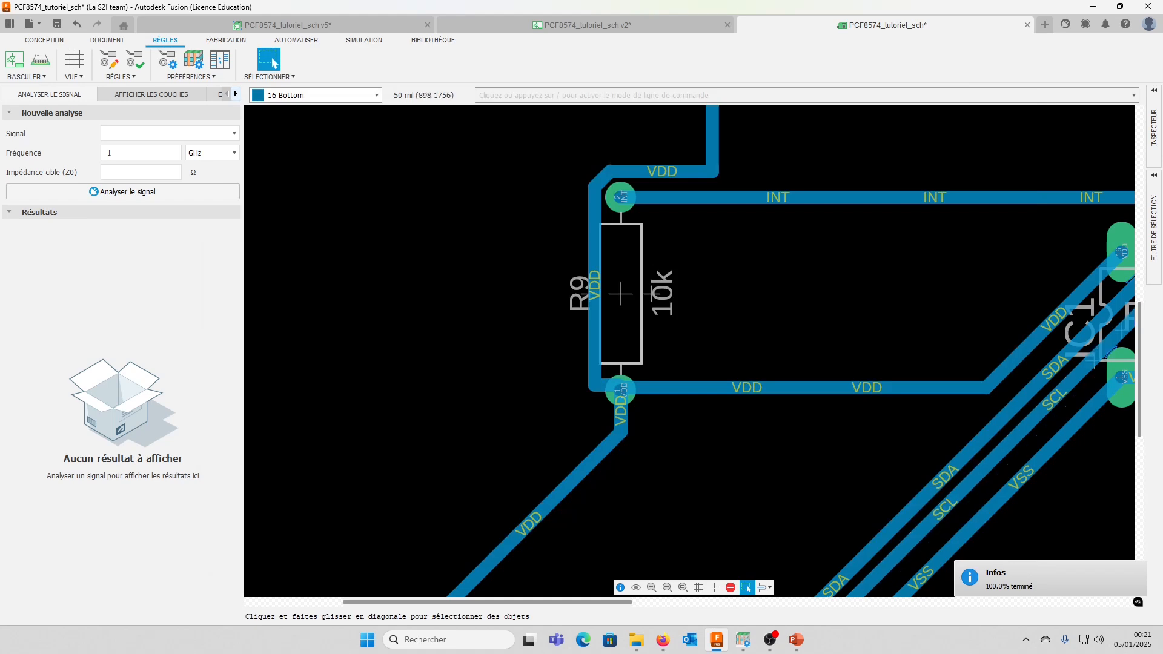
Inspect R9's VDD pad, then set the bottom pads' minimum annular ring to 30 mil in the design preferences
scroll(490, 355, down, 3)
scroll(513, 357, up, 4)
scroll(512, 357, down, 1)
scroll(513, 357, up, 2)
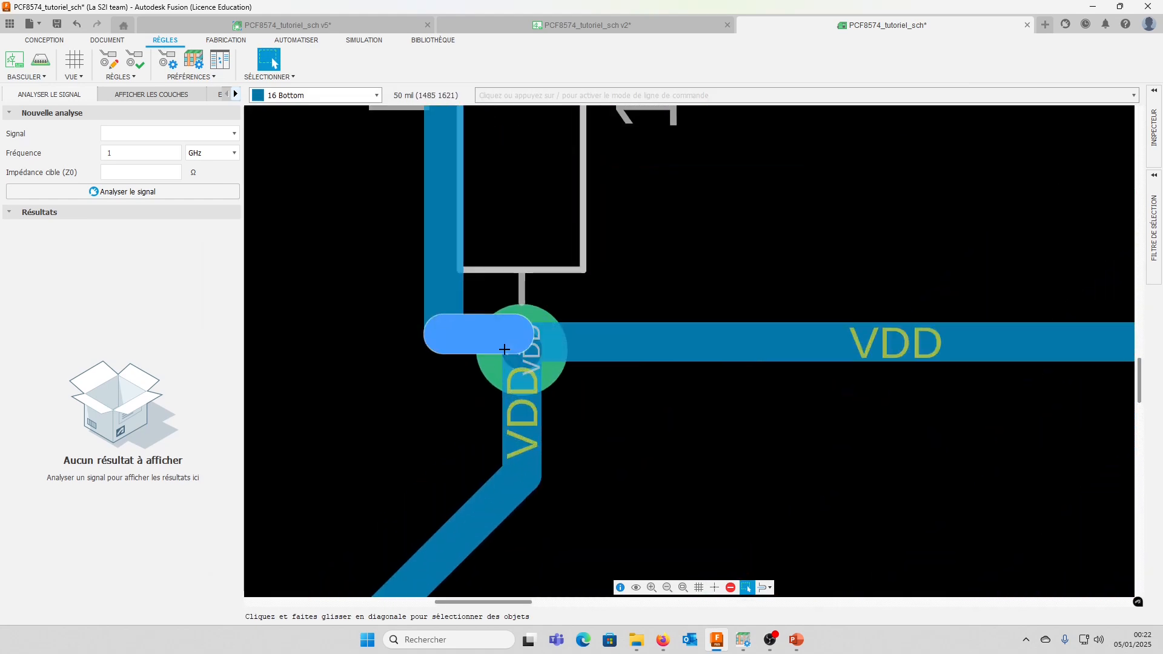
click(167, 59)
click(373, 144)
double_click(493, 219)
text(30)
key(Return)
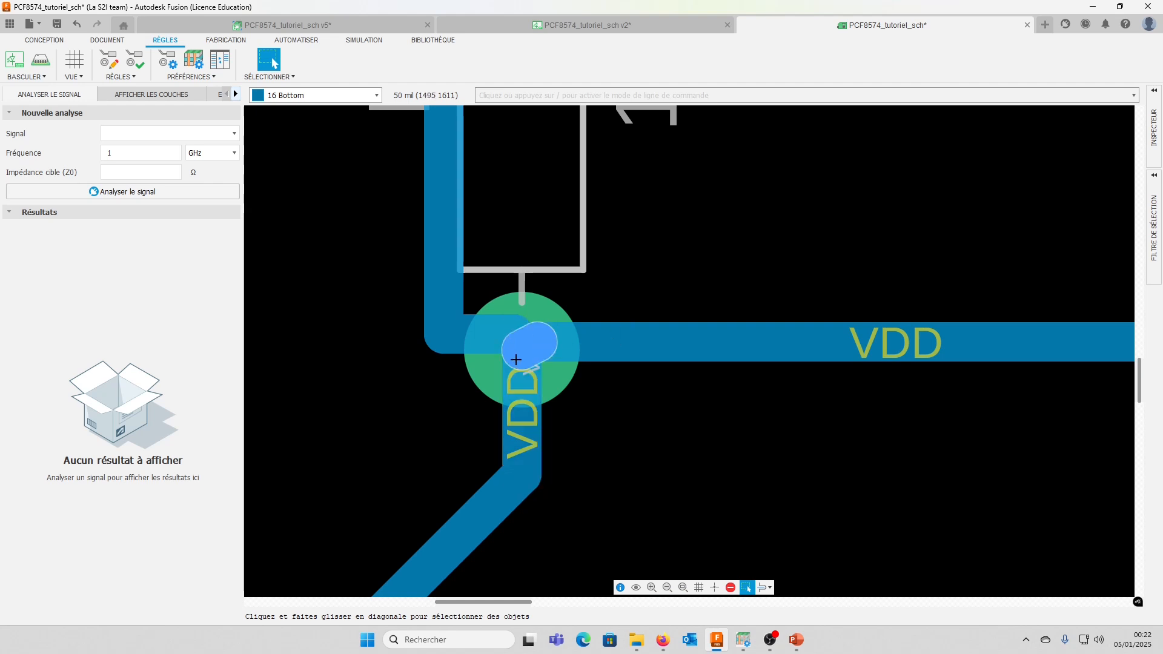
Inspect IC1's pads and neighbouring traces, then set the bottom pads' minimum annular ring to 20 mil
scroll(515, 360, down, 5)
scroll(1084, 355, up, 1)
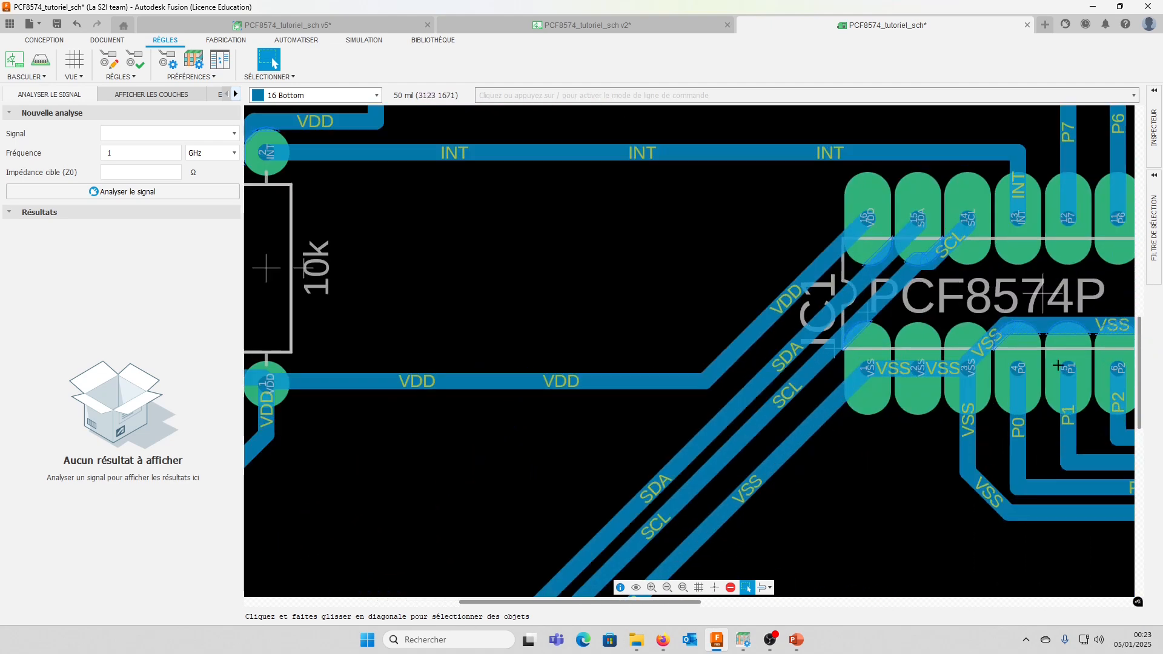
scroll(916, 369, up, 2)
scroll(972, 362, down, 2)
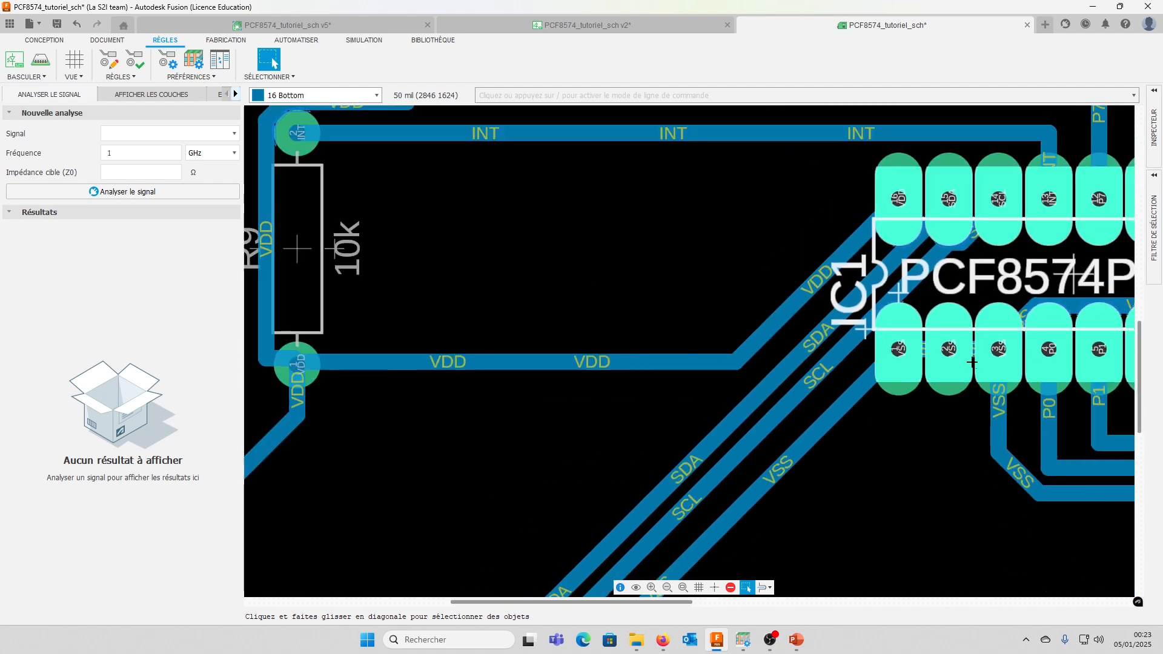
scroll(972, 363, down, 1)
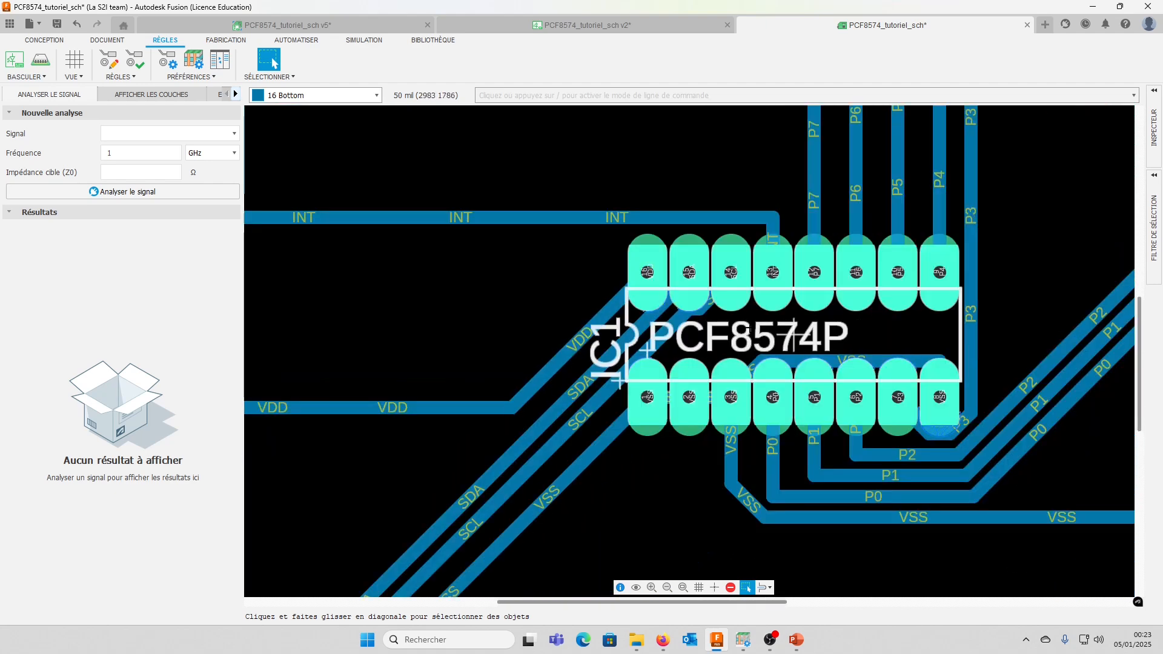
click(167, 59)
click(373, 145)
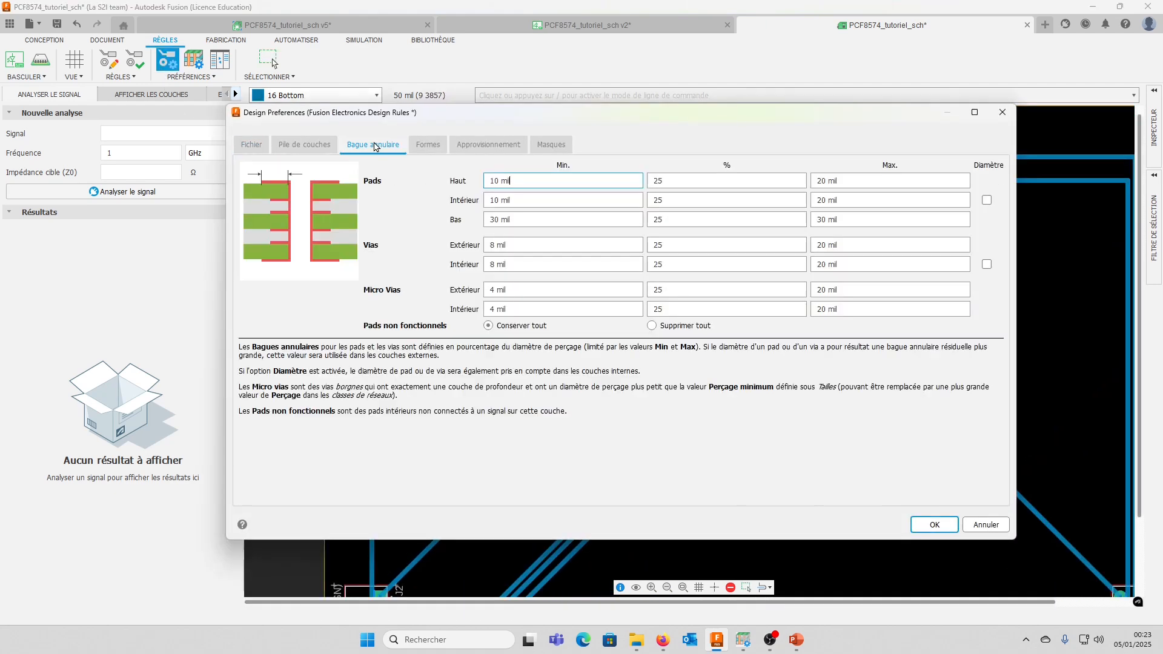
drag(494, 220, 356, 228)
text(2)
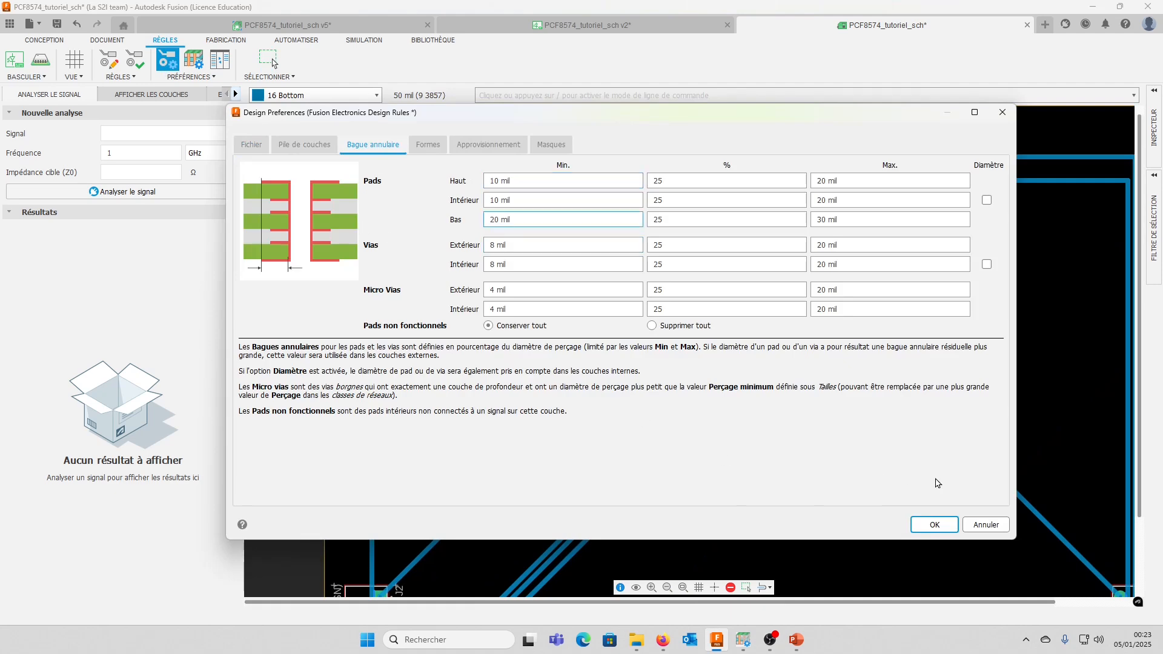
click(933, 524)
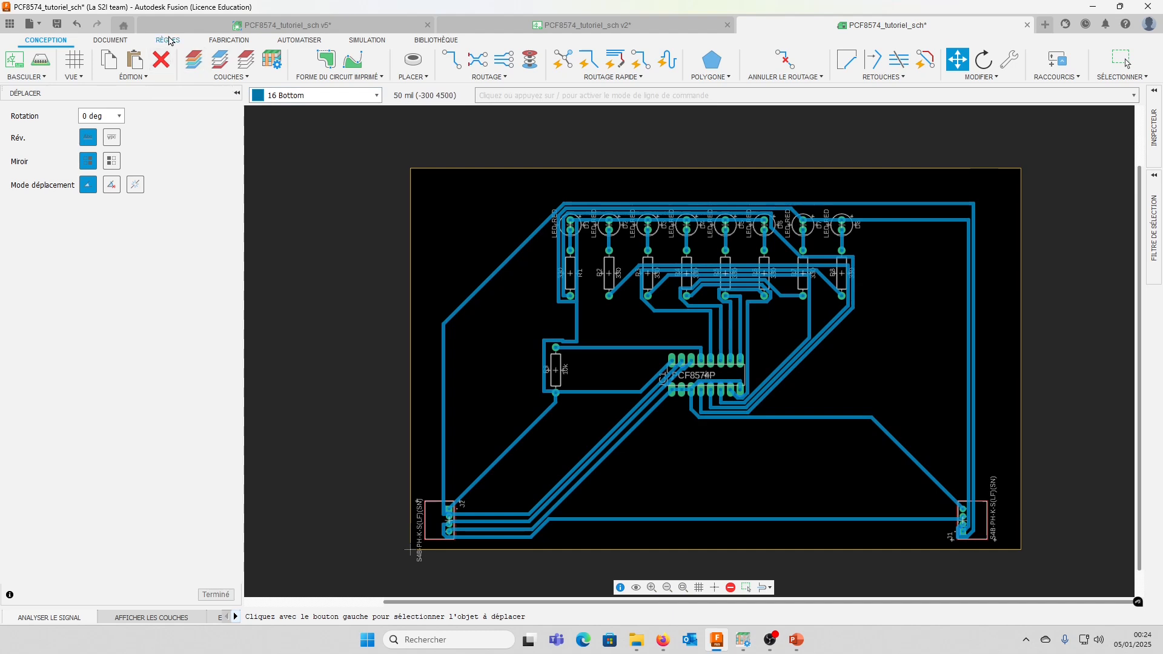
Run the design rule check and examine the copper clearances around connector J1 and IC1's pads
click(167, 40)
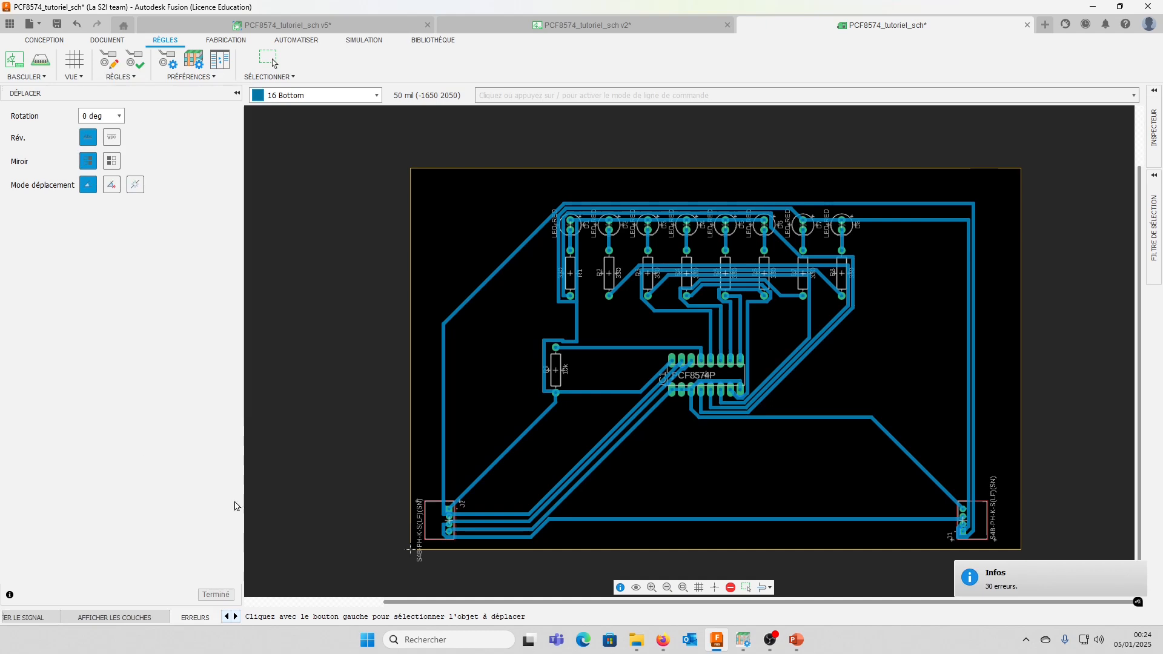
click(195, 617)
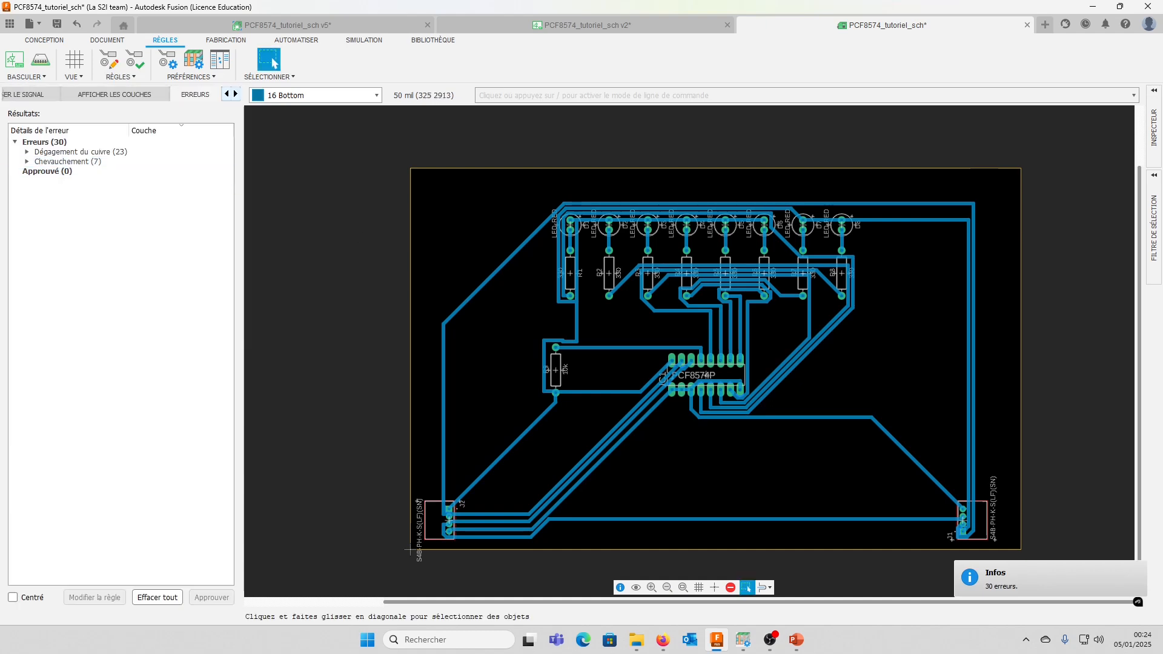
scroll(964, 520, up, 8)
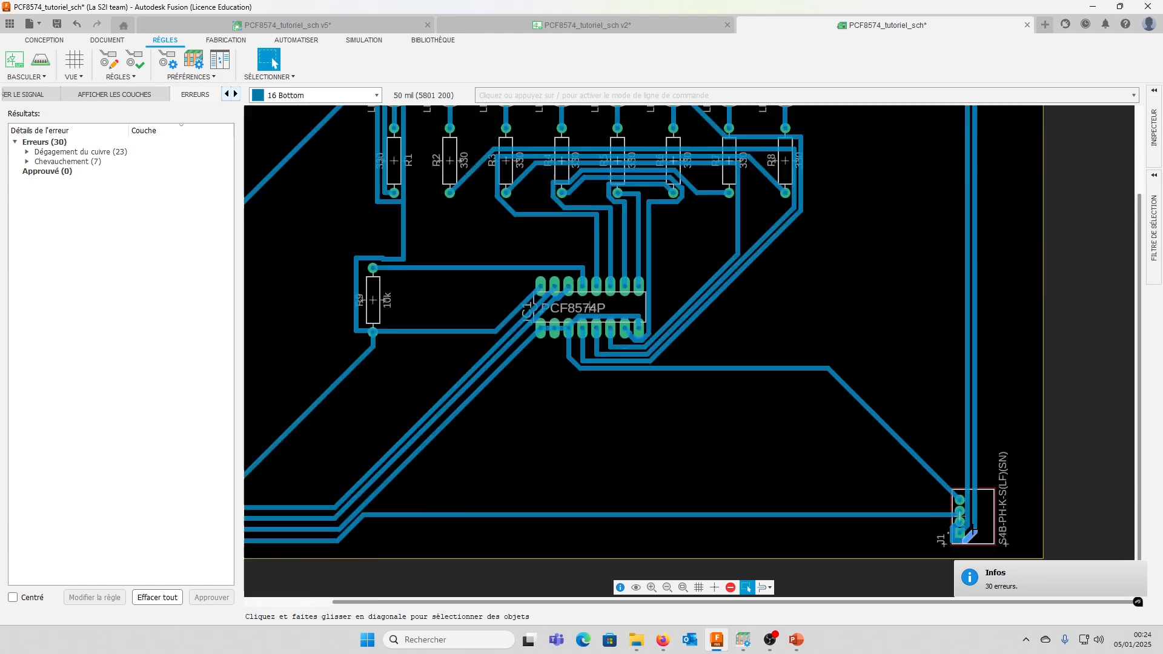
scroll(964, 519, up, 10)
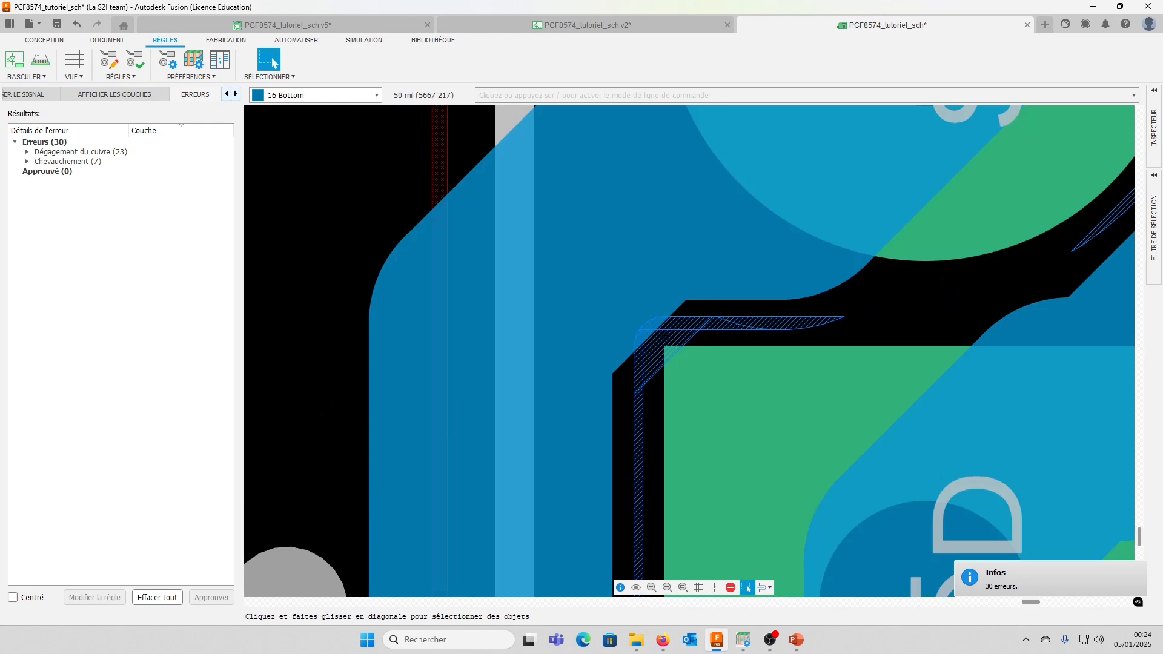
scroll(666, 335, down, 5)
scroll(685, 352, down, 5)
scroll(739, 515, up, 6)
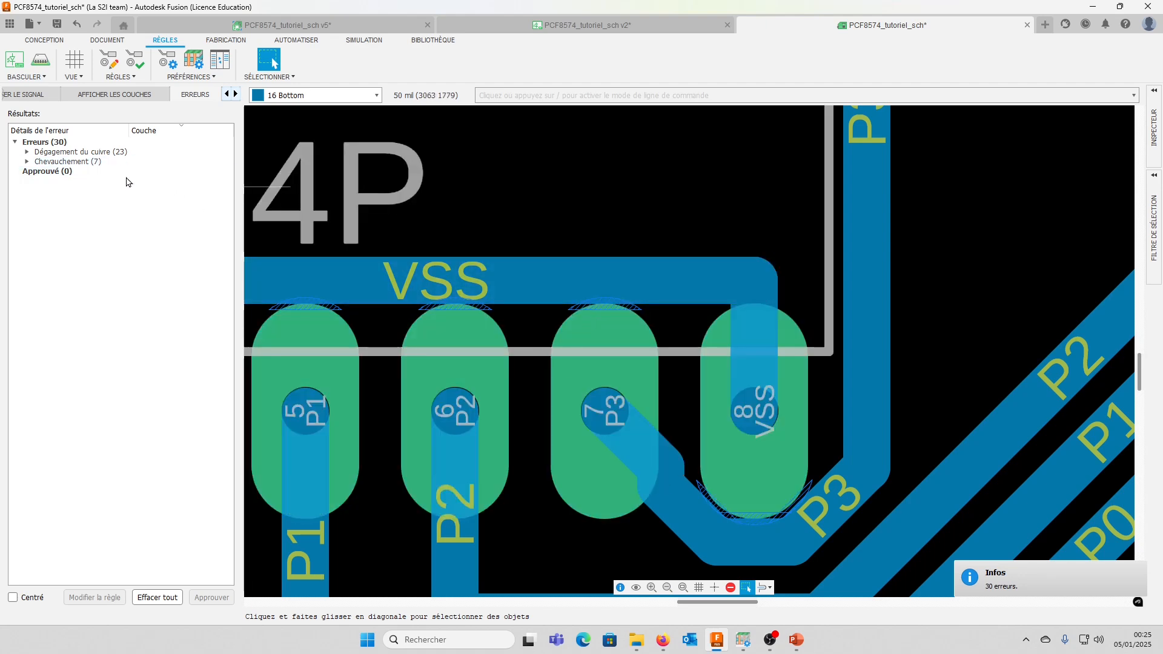
click(73, 151)
scroll(689, 495, down, 5)
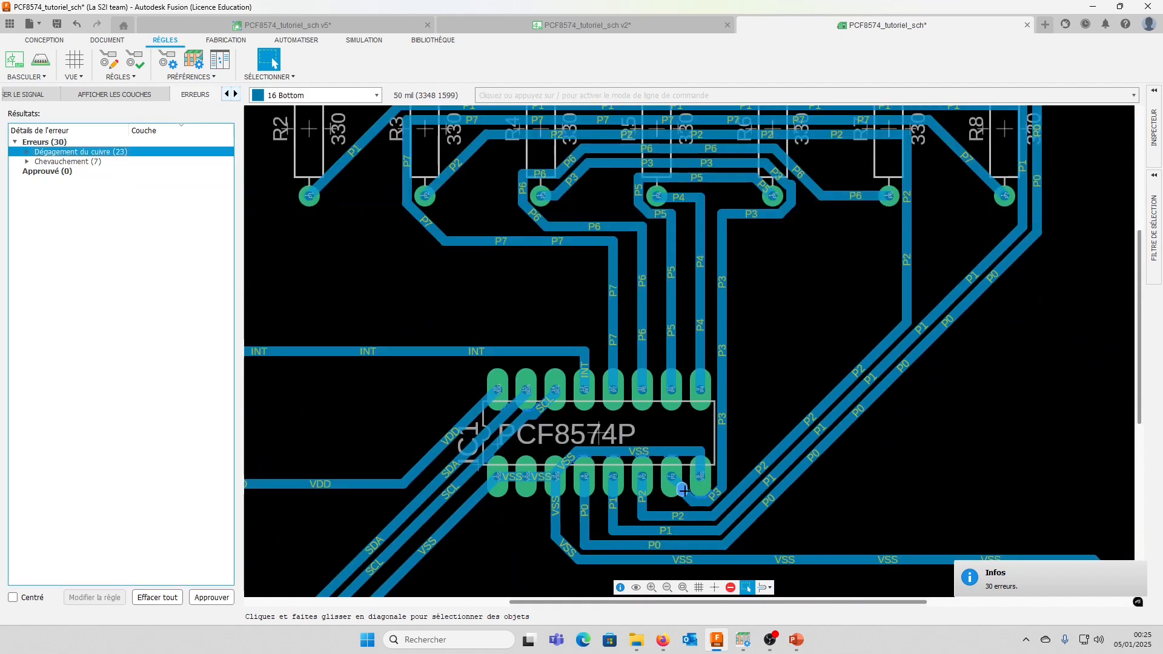
scroll(655, 413, up, 3)
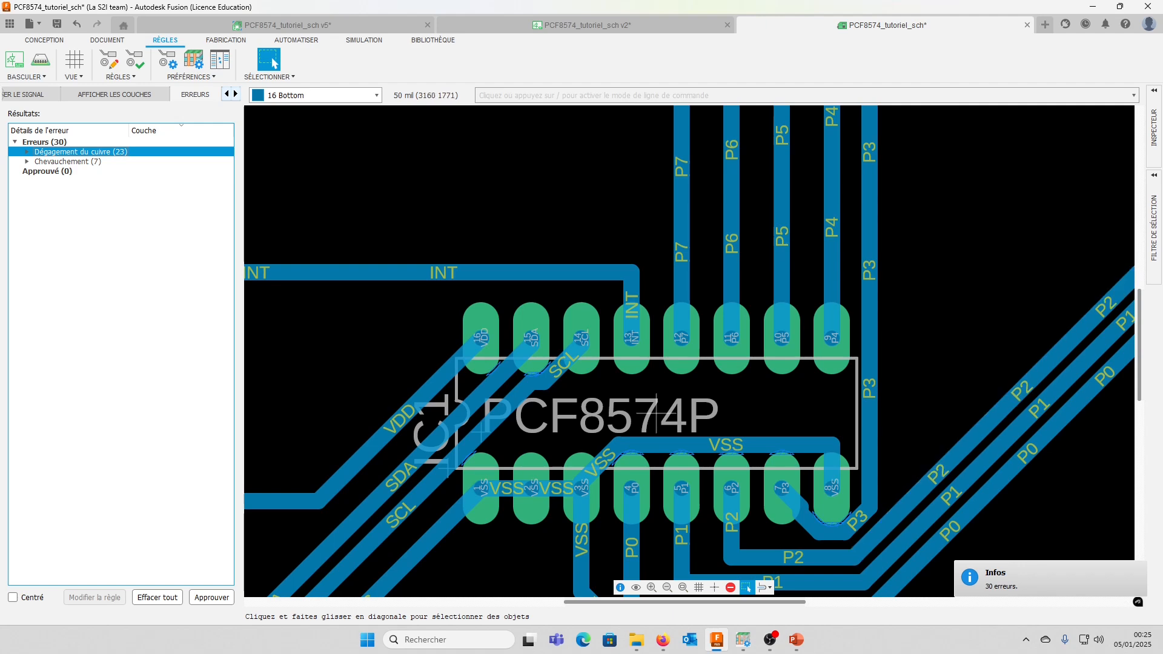
scroll(655, 414, down, 5)
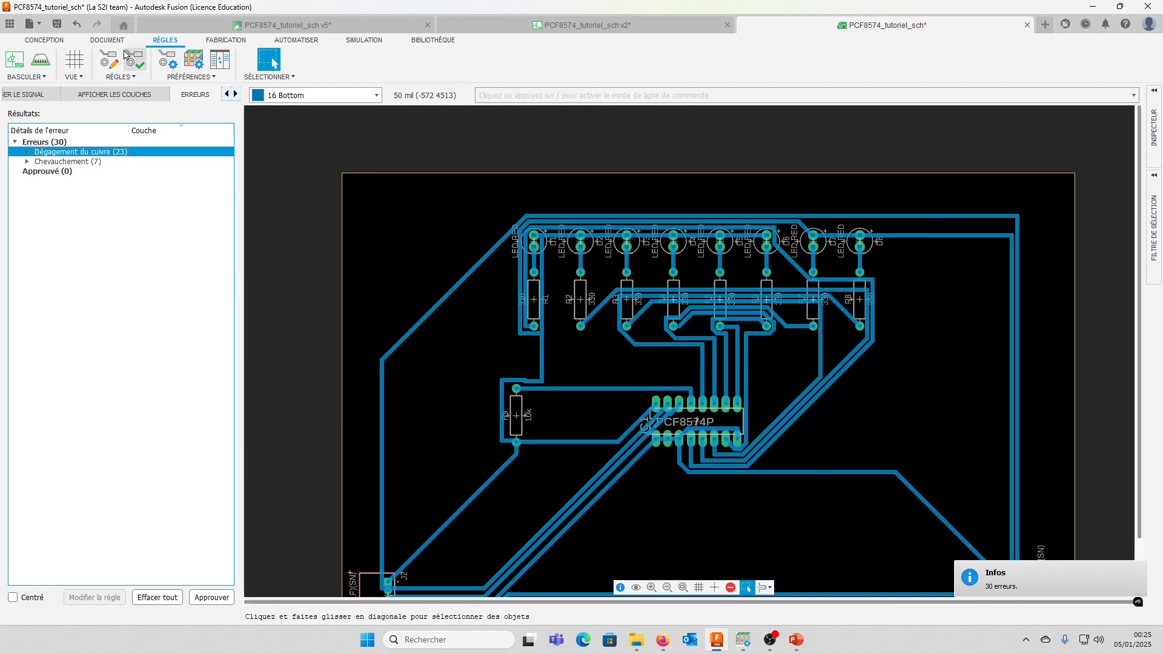
Unroute all traces on the board, leaving every connection as an airwire
click(107, 40)
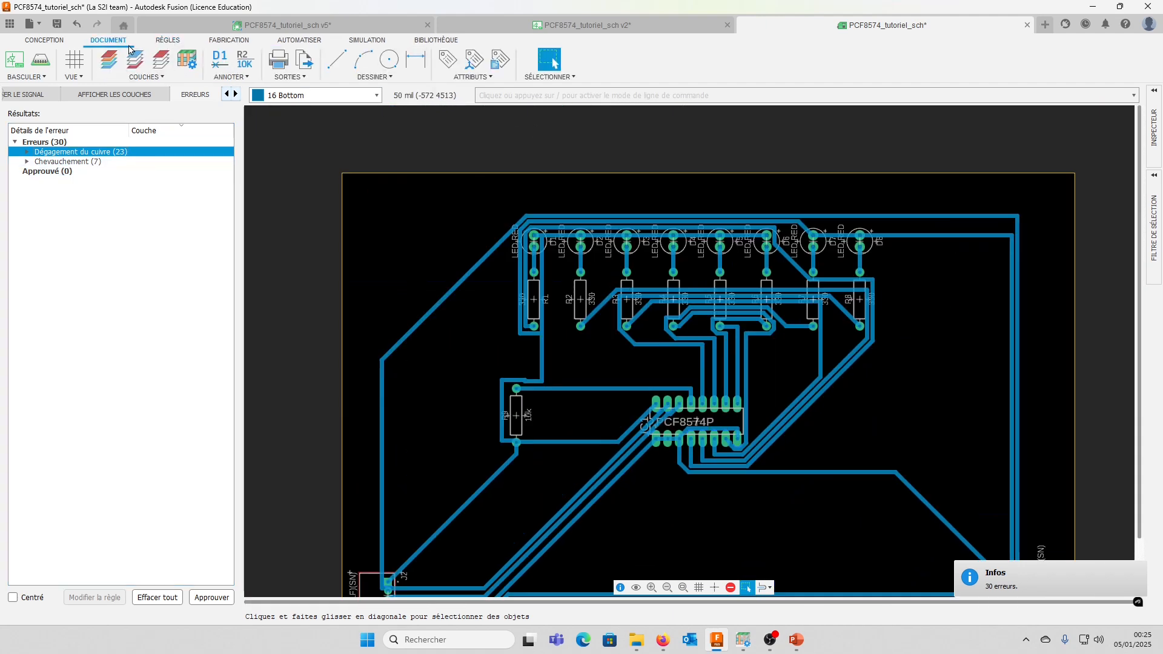
click(45, 40)
click(786, 77)
click(782, 103)
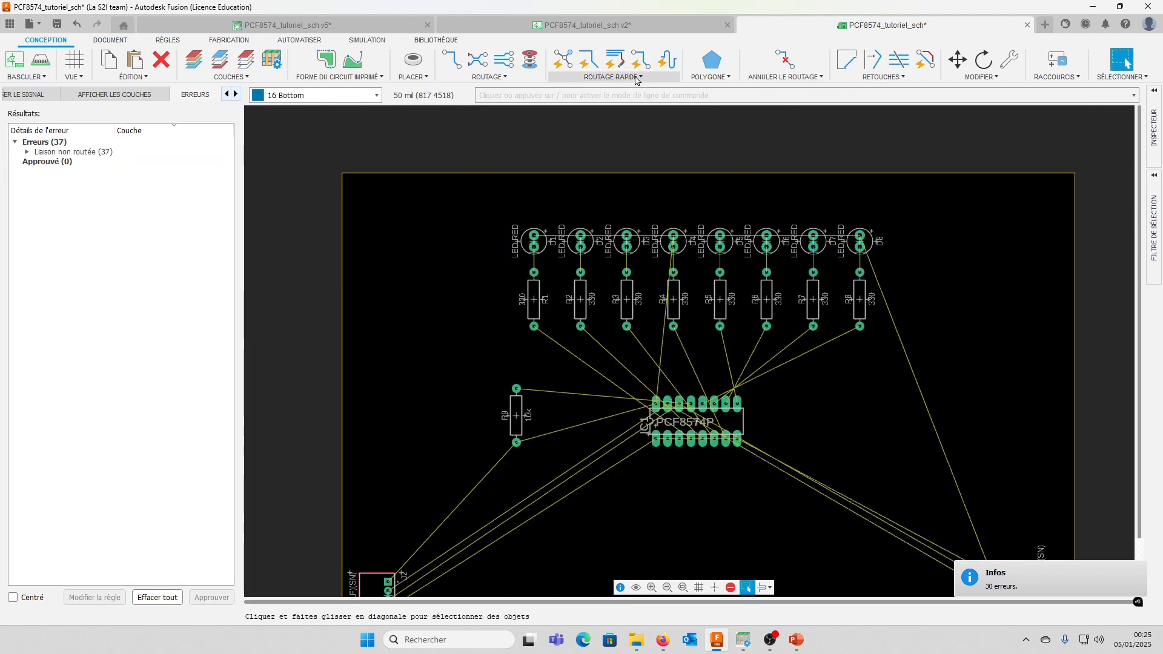
Autoroute the board with the Top layer set to N/A and finish with the fully completed routing variant 13
click(613, 76)
click(596, 164)
click(452, 85)
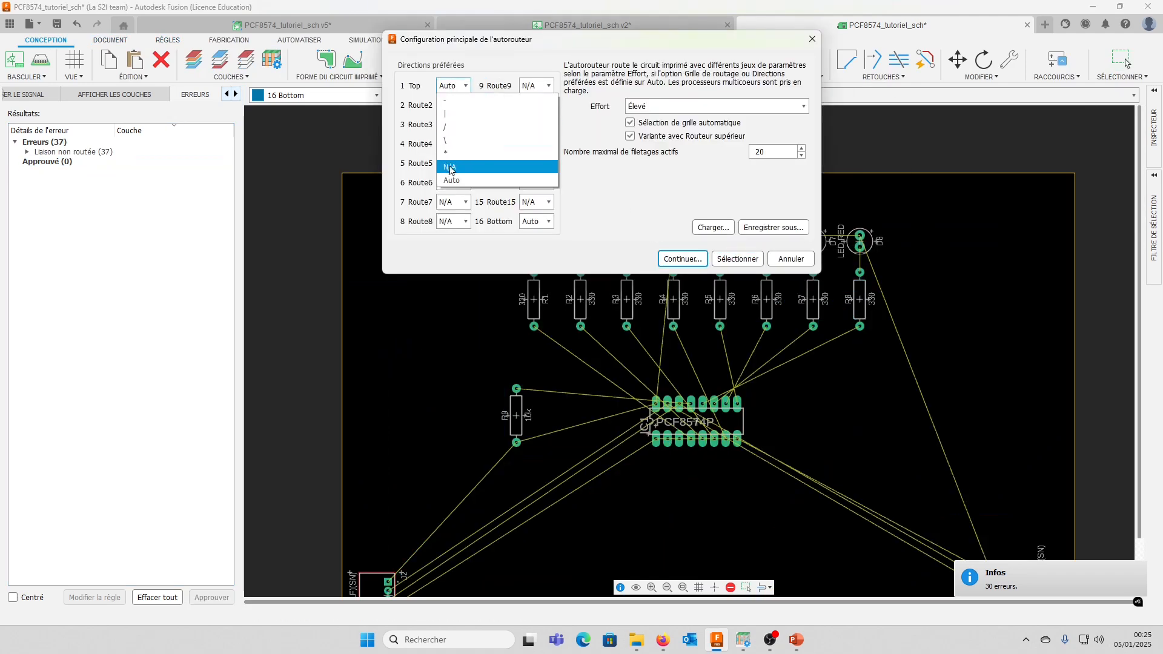
click(454, 176)
click(683, 259)
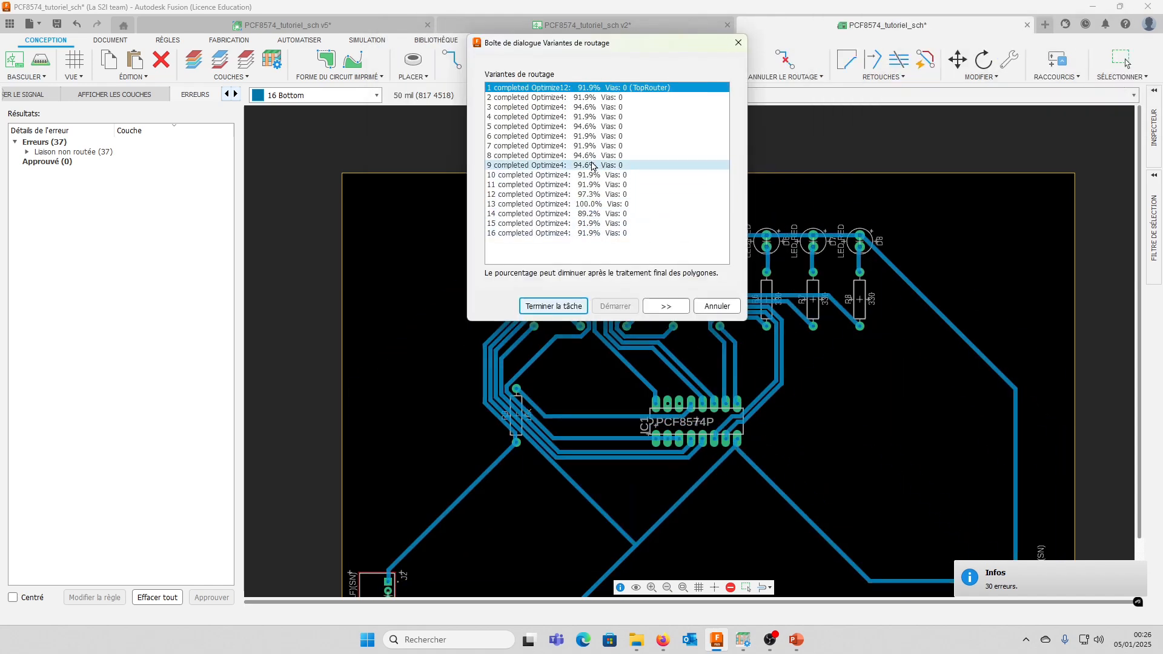
click(558, 205)
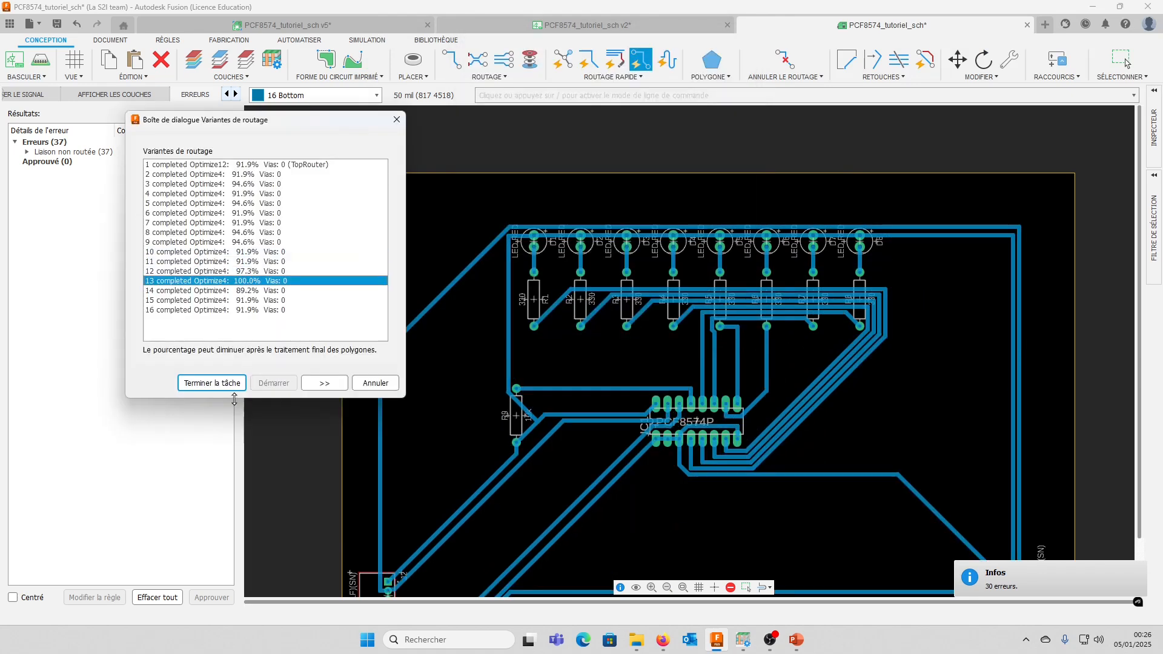
click(227, 383)
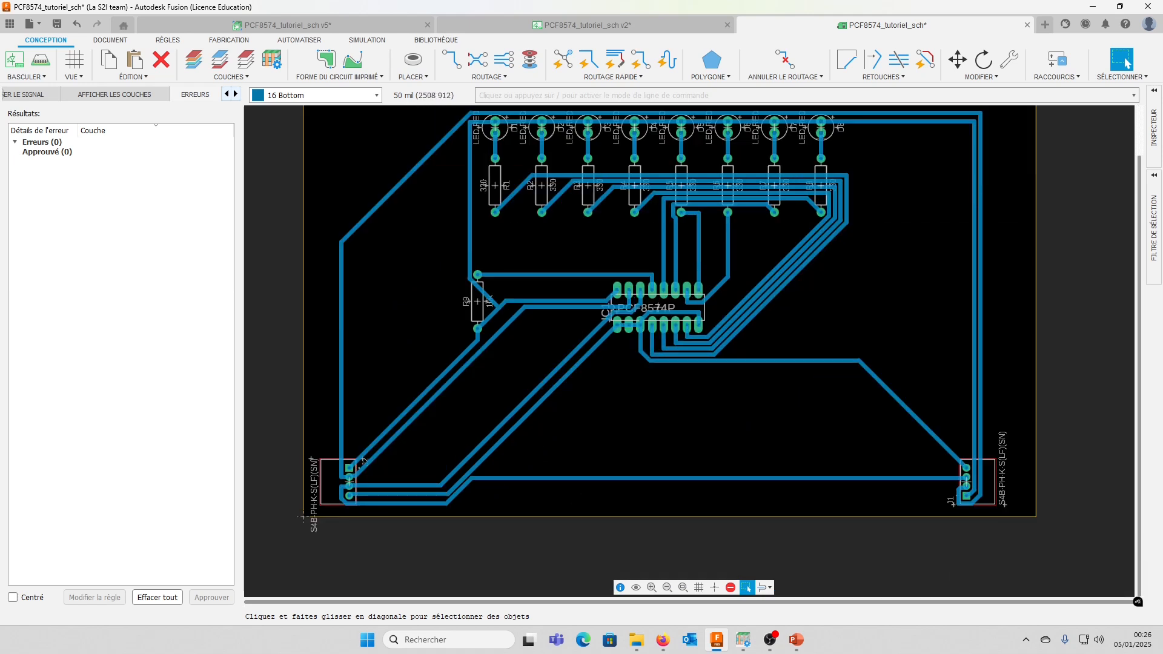
Check the error list and examine the new Bottom-layer routing across the board, especially around IC1
scroll(595, 414, down, 2)
scroll(602, 356, up, 2)
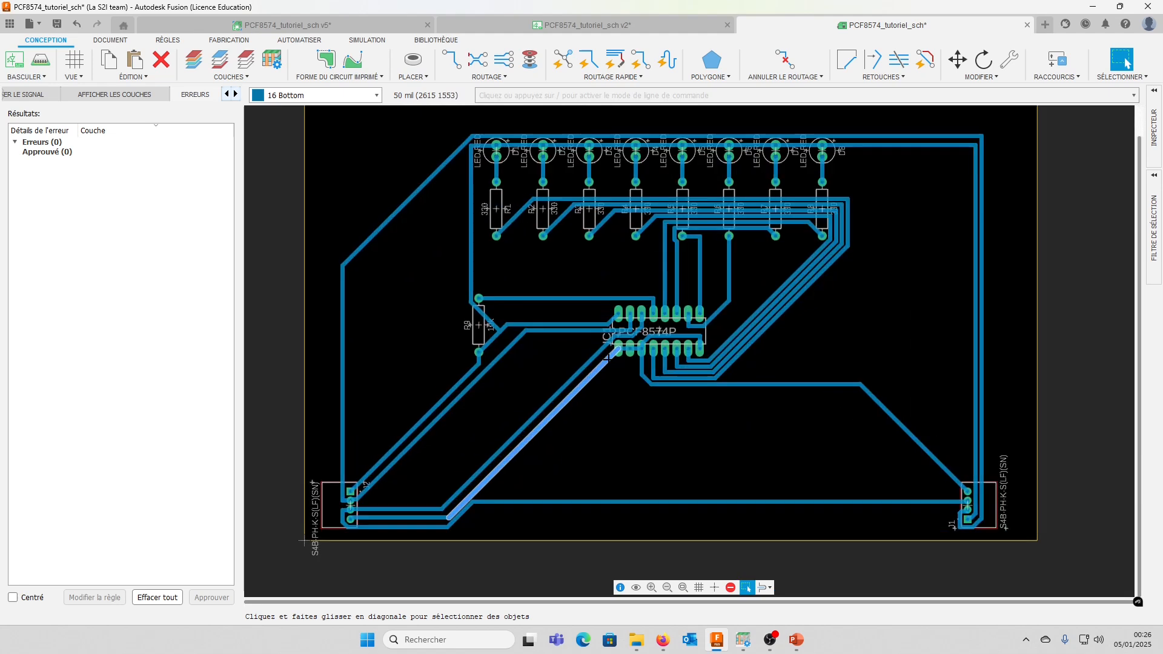
scroll(600, 354, down, 1)
click(60, 152)
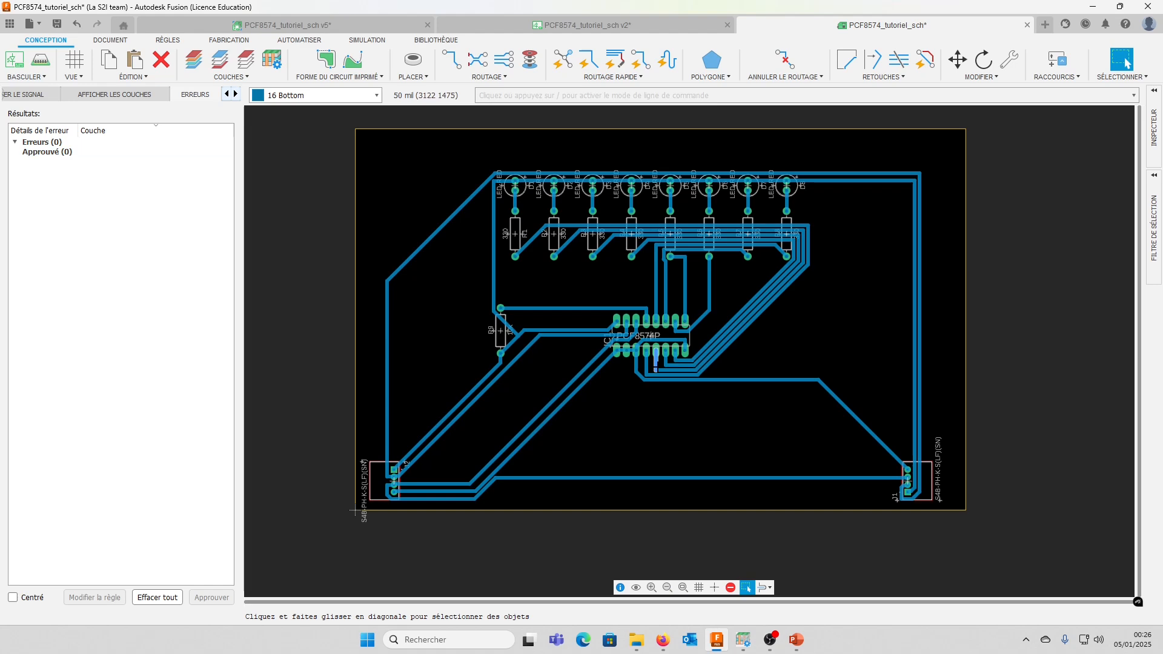
scroll(699, 361, up, 2)
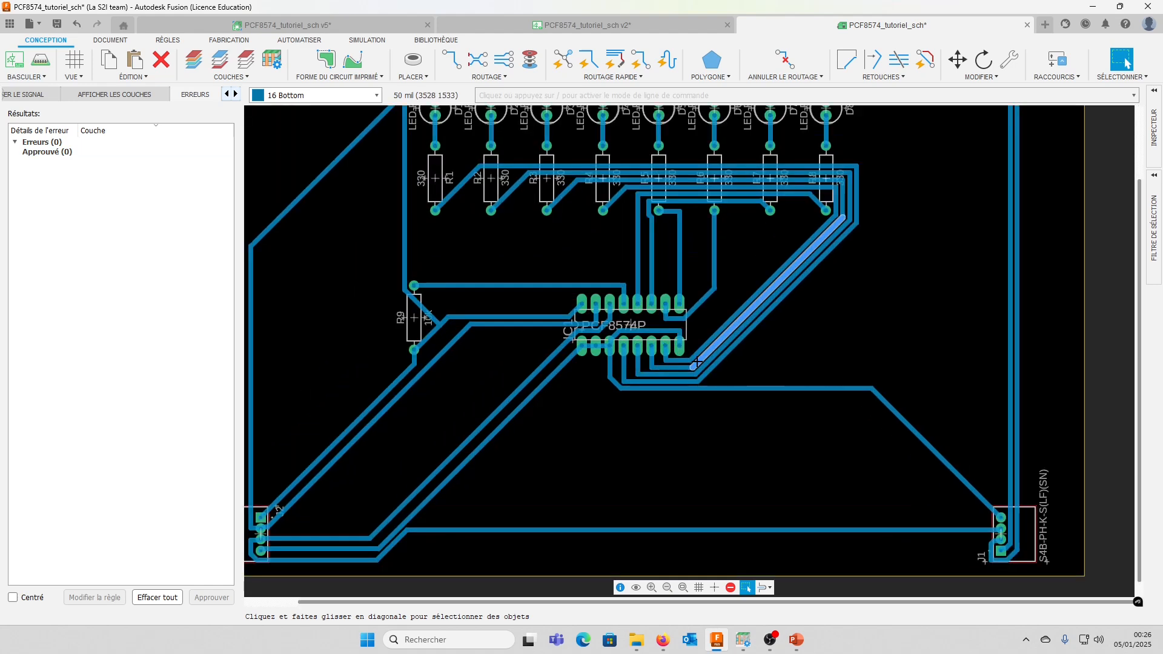
scroll(697, 362, up, 2)
scroll(668, 368, down, 1)
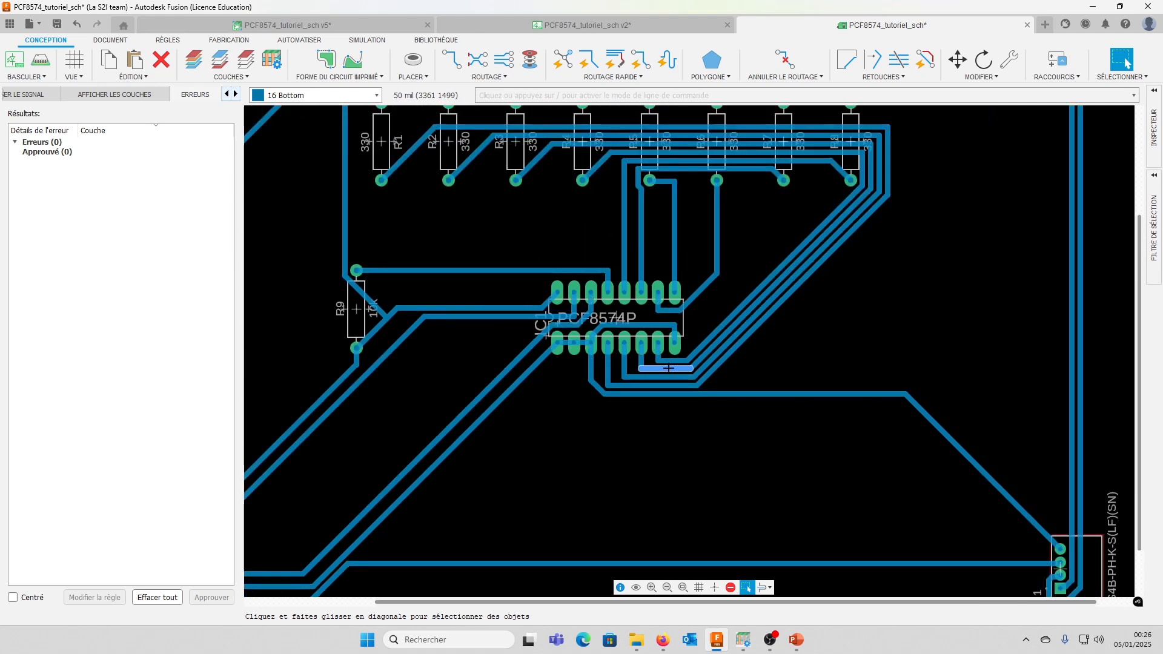
scroll(668, 368, down, 4)
scroll(668, 367, up, 4)
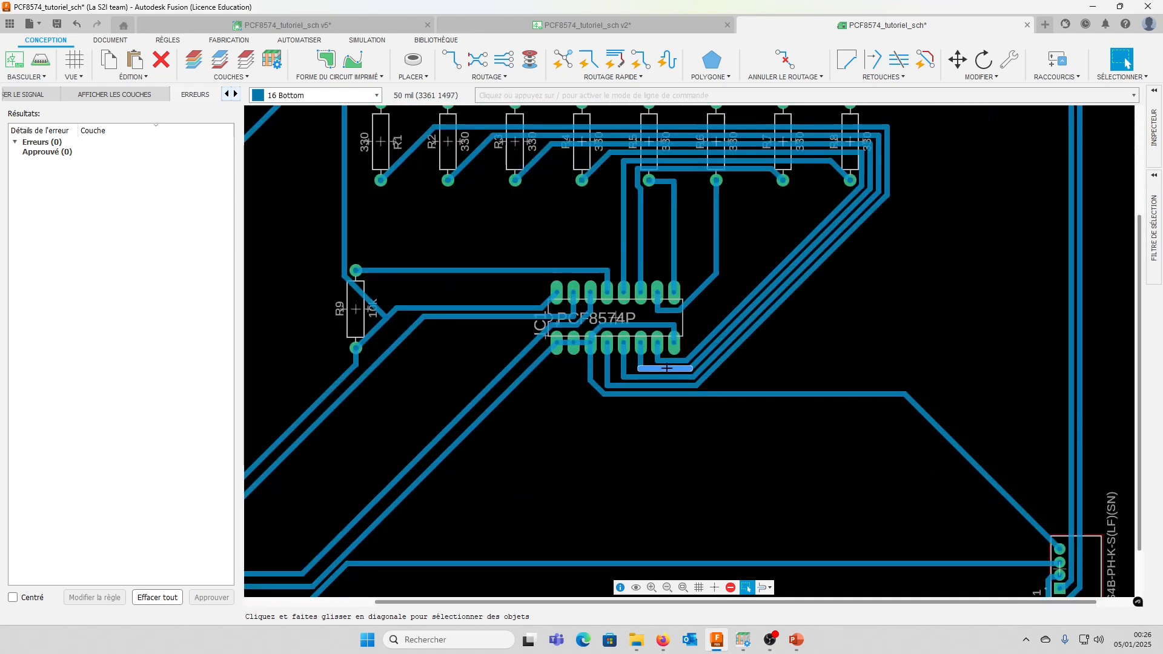
scroll(639, 354, down, 4)
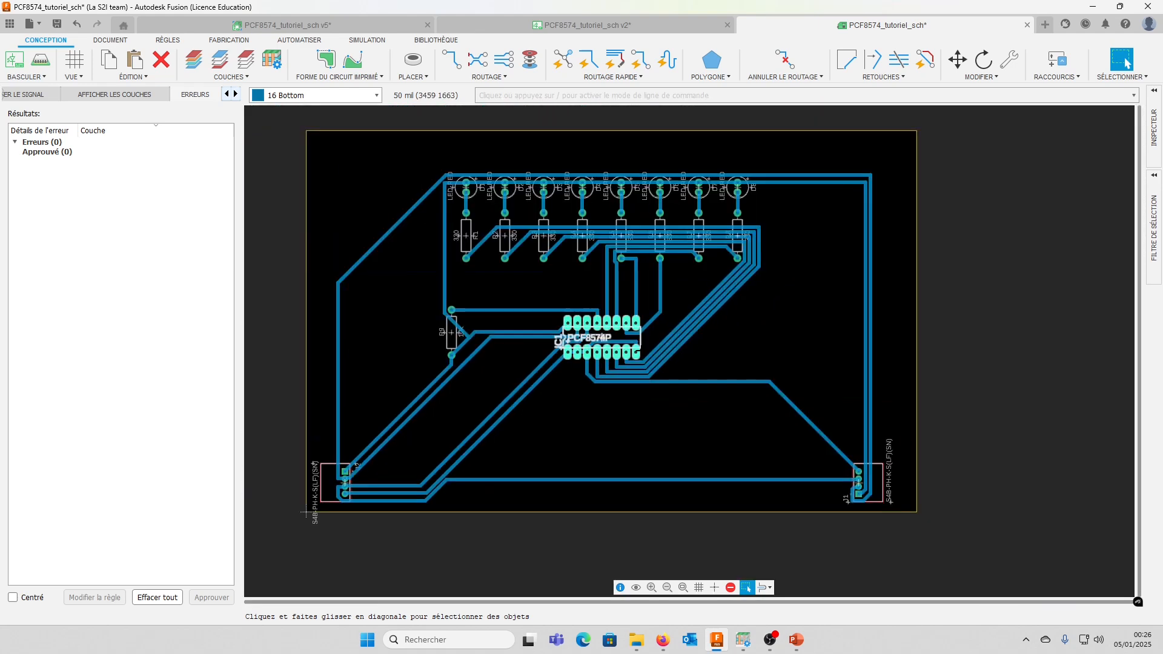
scroll(467, 306, up, 2)
scroll(467, 307, down, 2)
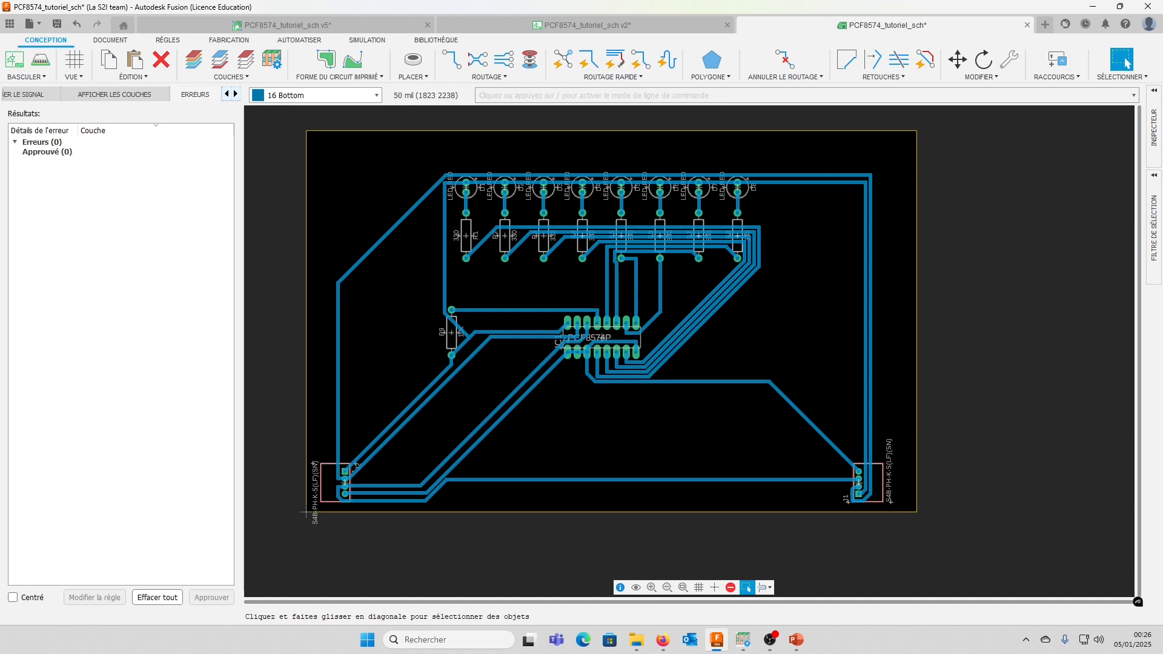